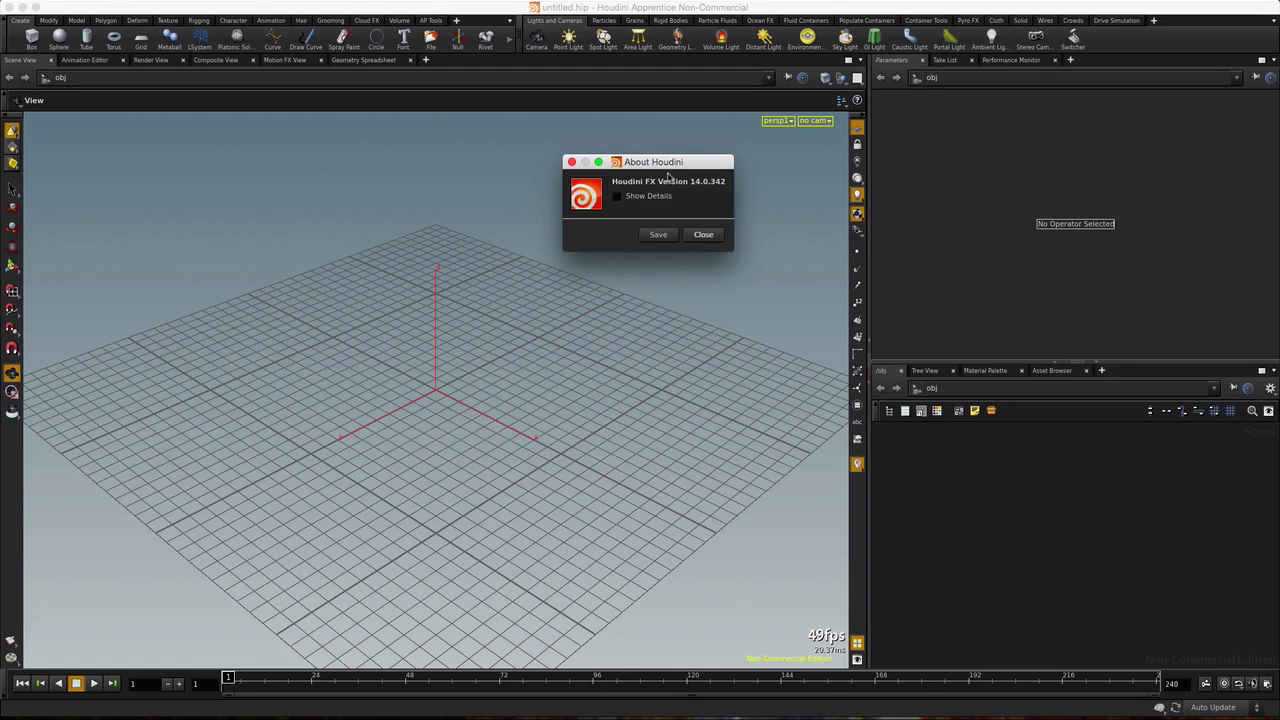
# Step: Move aside and close the About Houdini 14.0.342 window, leaving an empty untitled scene
pyautogui.moveTo(692, 165); pyautogui.dragTo(718, 173)
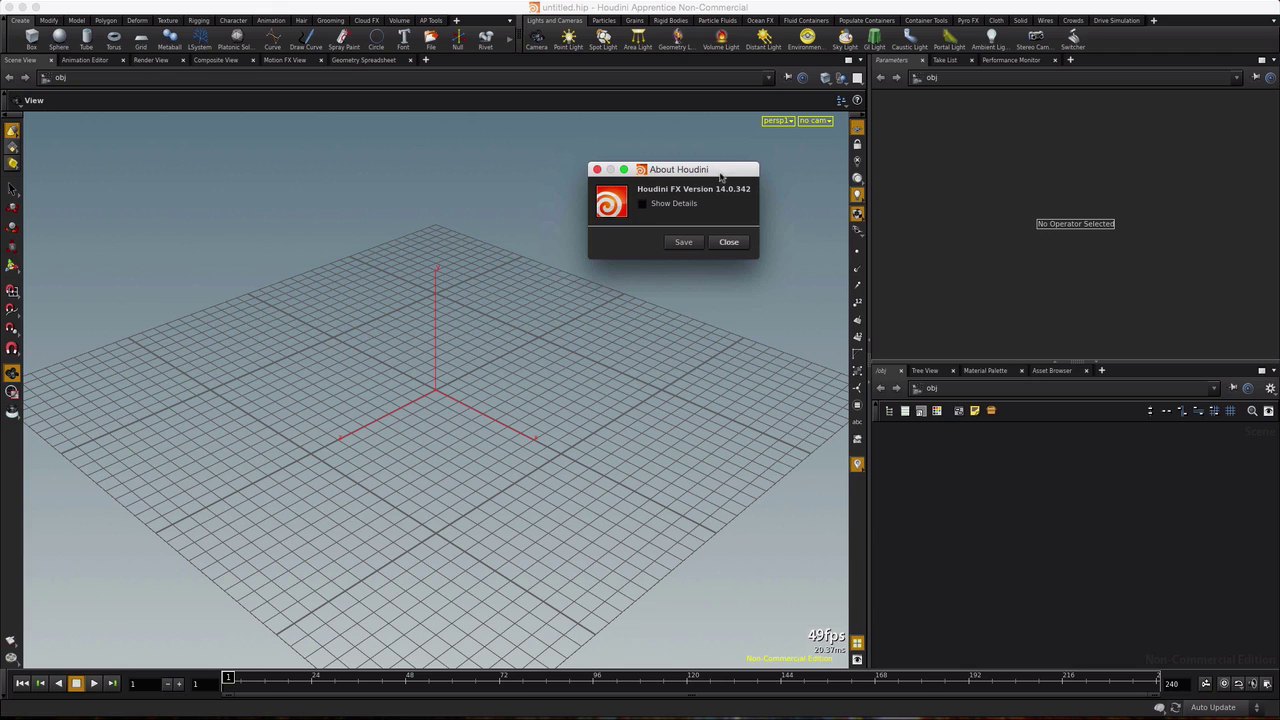
pyautogui.click(729, 243)
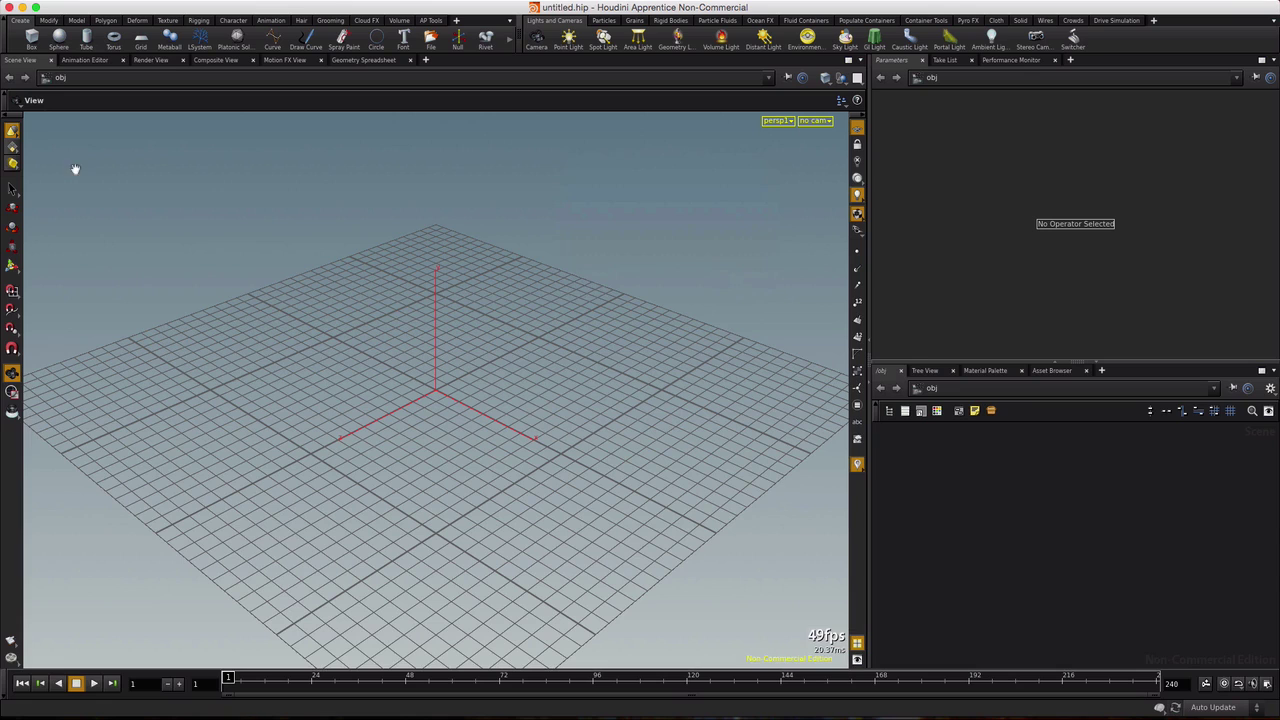
# Step: Add a sphere object, rename it star_sphere, and give it a uniform scale of 1000
pyautogui.click(59, 38)
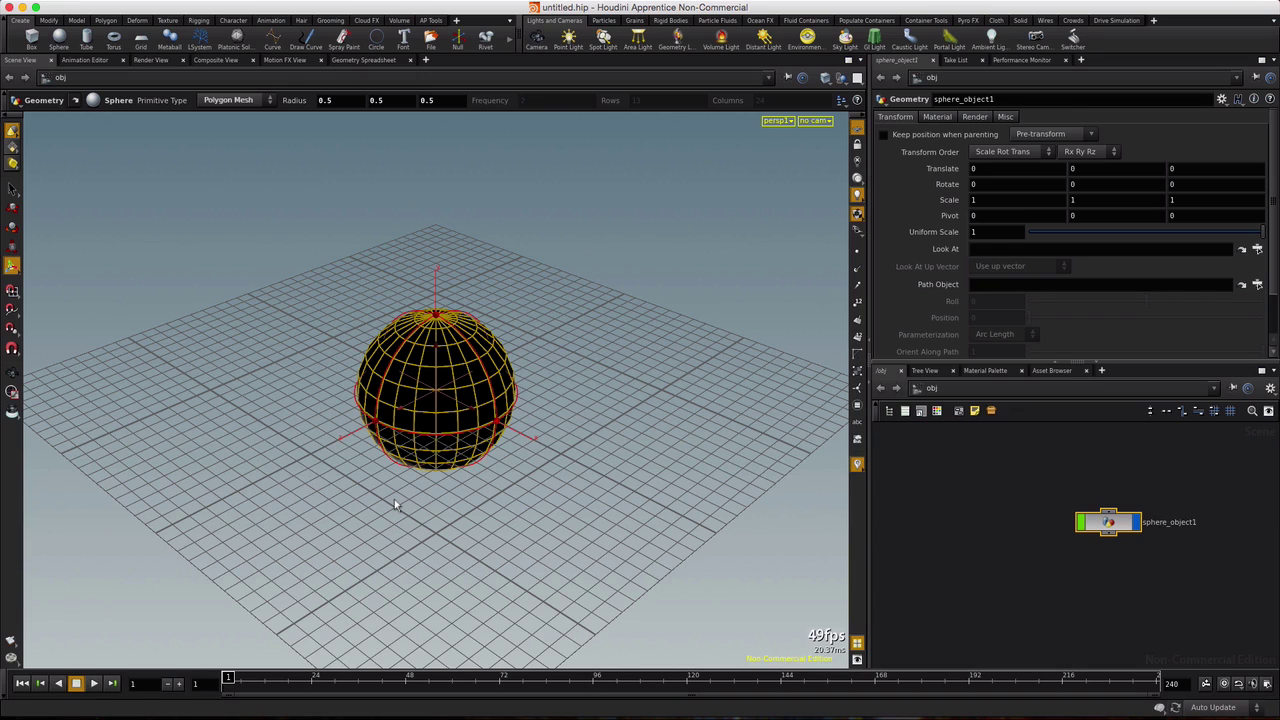
pyautogui.doubleClick(1176, 521)
pyautogui.moveTo(1192, 521); pyautogui.dragTo(1141, 521)
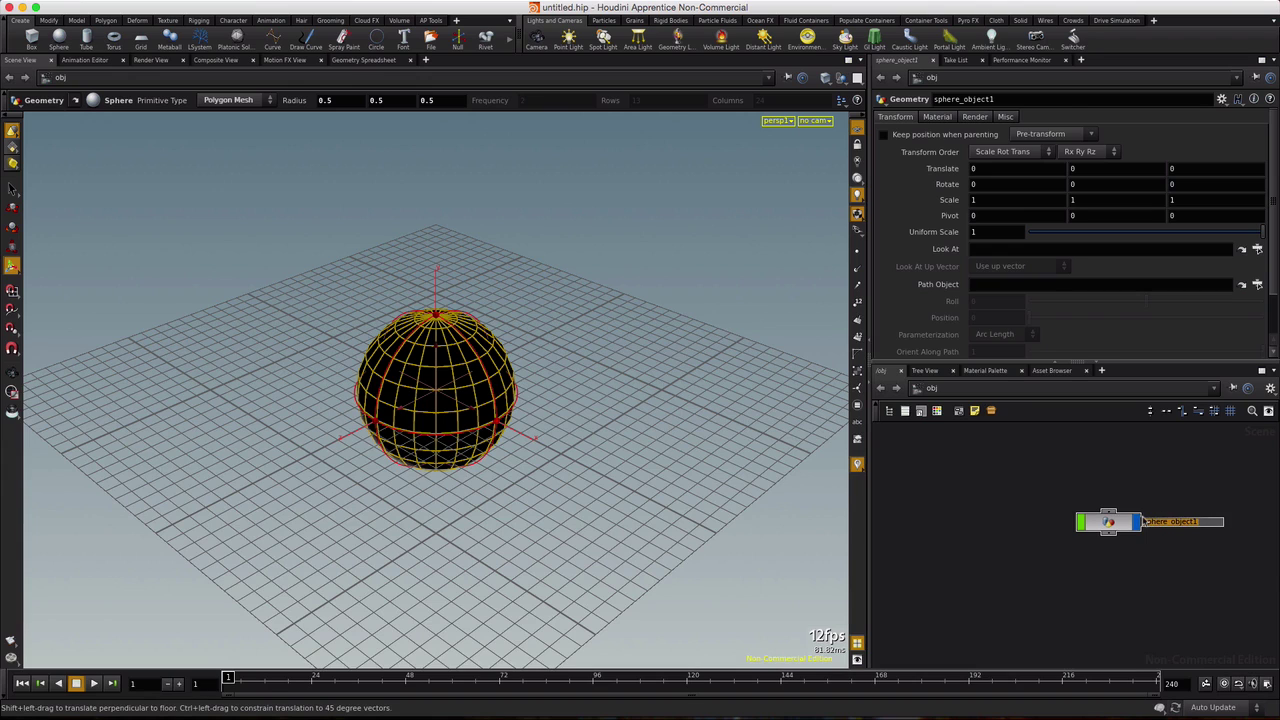
pyautogui.press('BackSpace')
pyautogui.write('star_sphere')
pyautogui.press('Return')
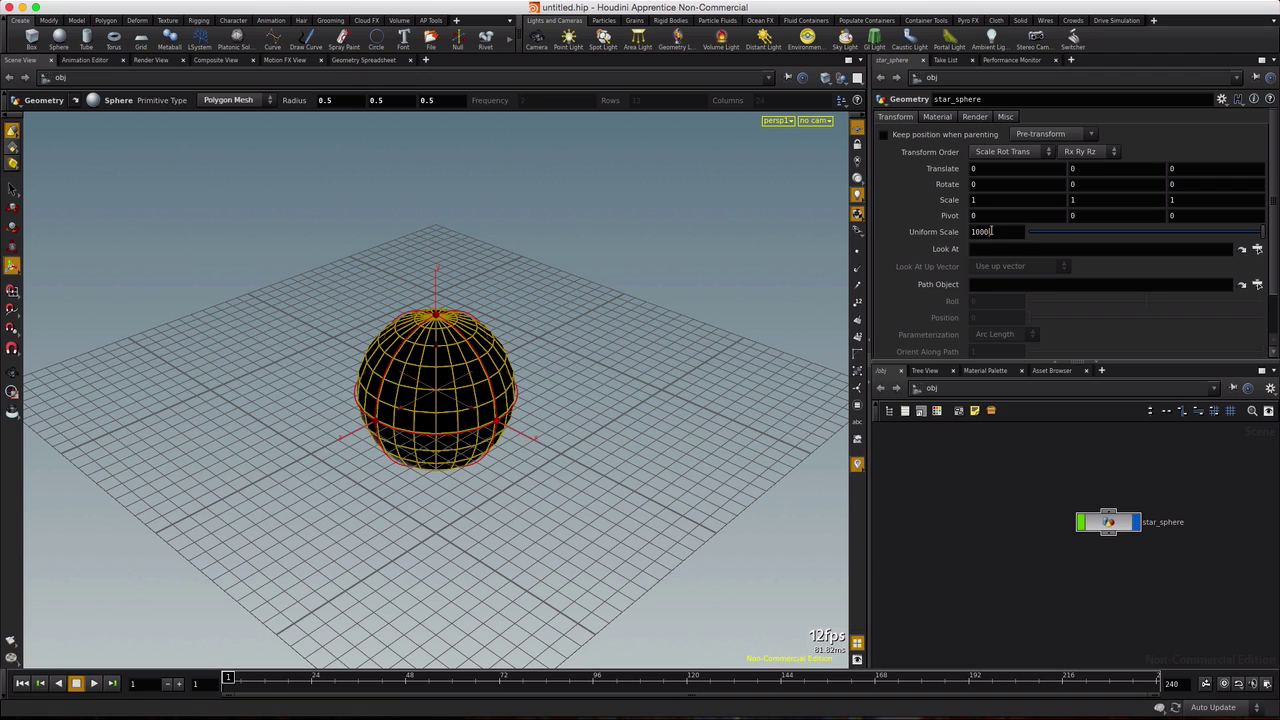
pyautogui.press('Return')
# Step: Frame the enlarged sphere and display it as wireframe with its points visible
pyautogui.press('Escape')
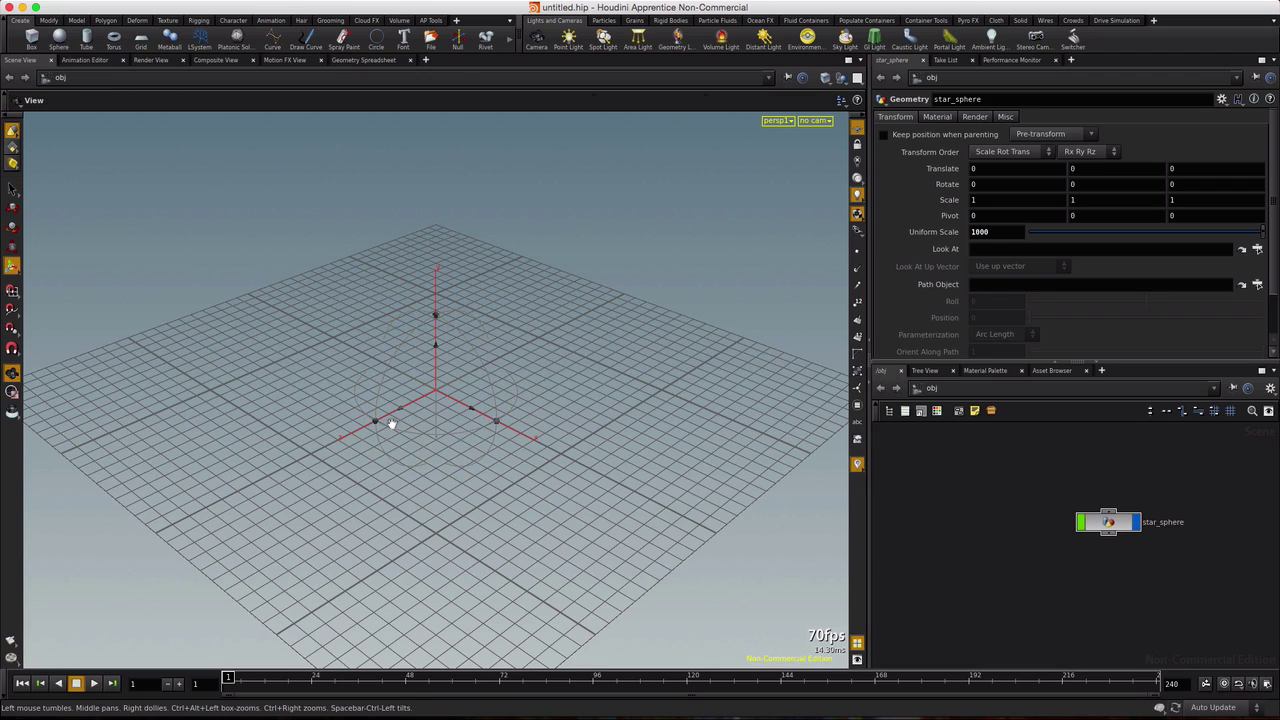
pyautogui.press('g')
pyautogui.press('Return')
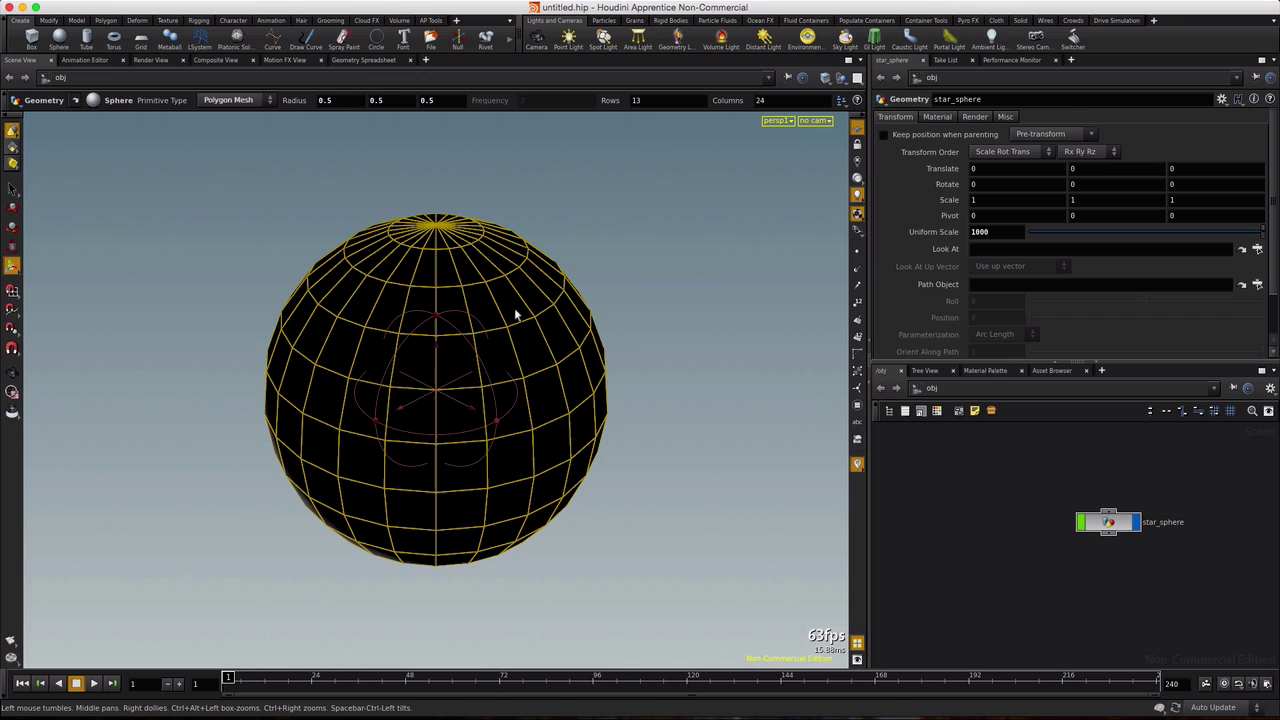
pyautogui.press('w')
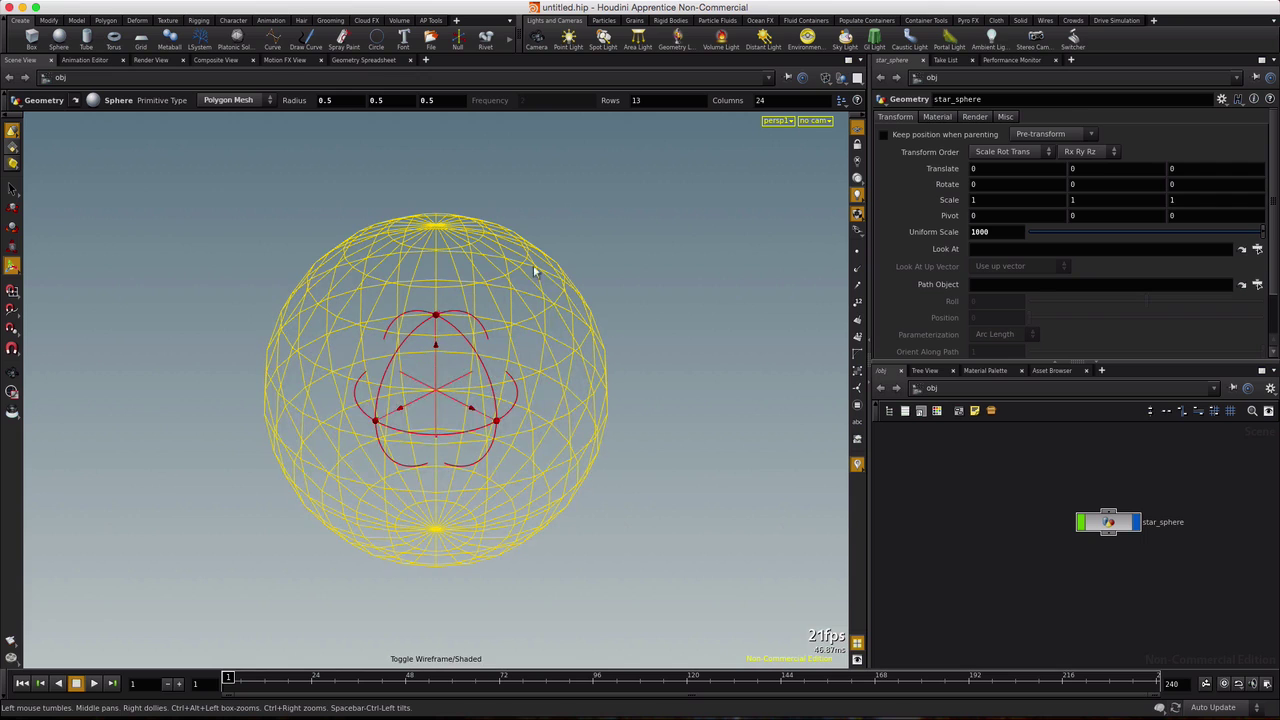
pyautogui.click(857, 252)
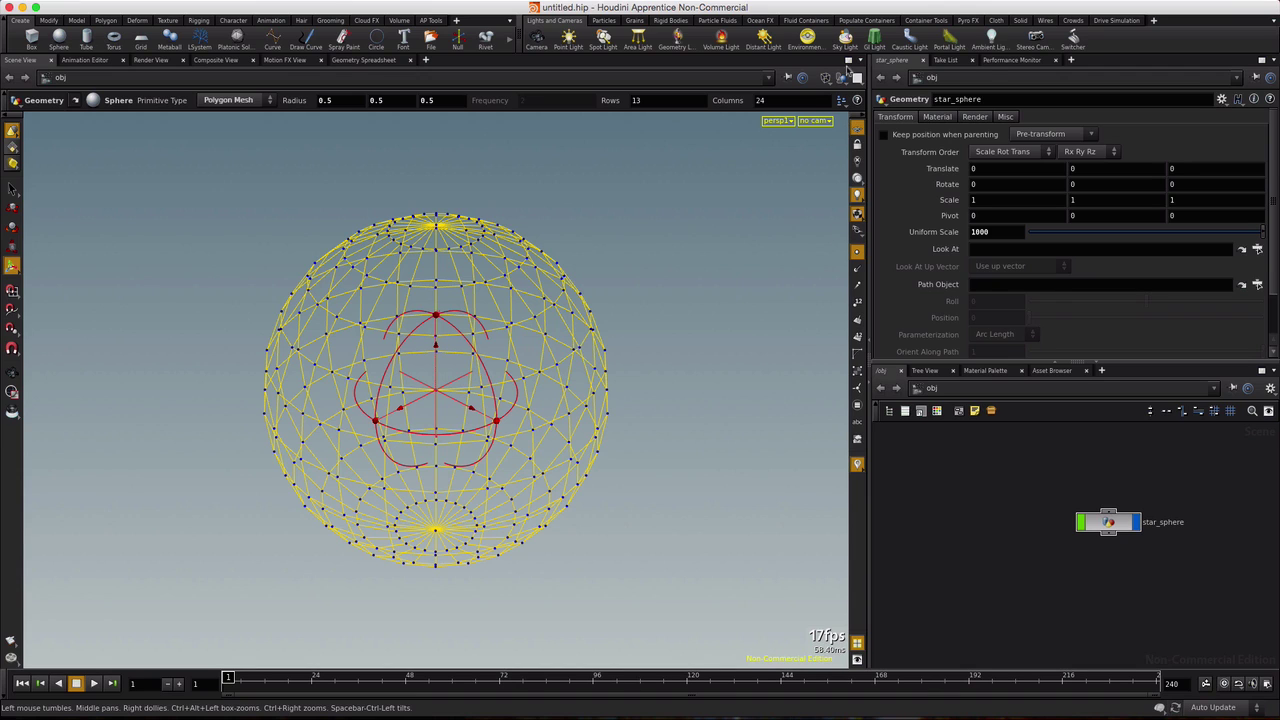
# Step: Split the viewer into left and right panes and make one a Composite View
pyautogui.click(860, 61)
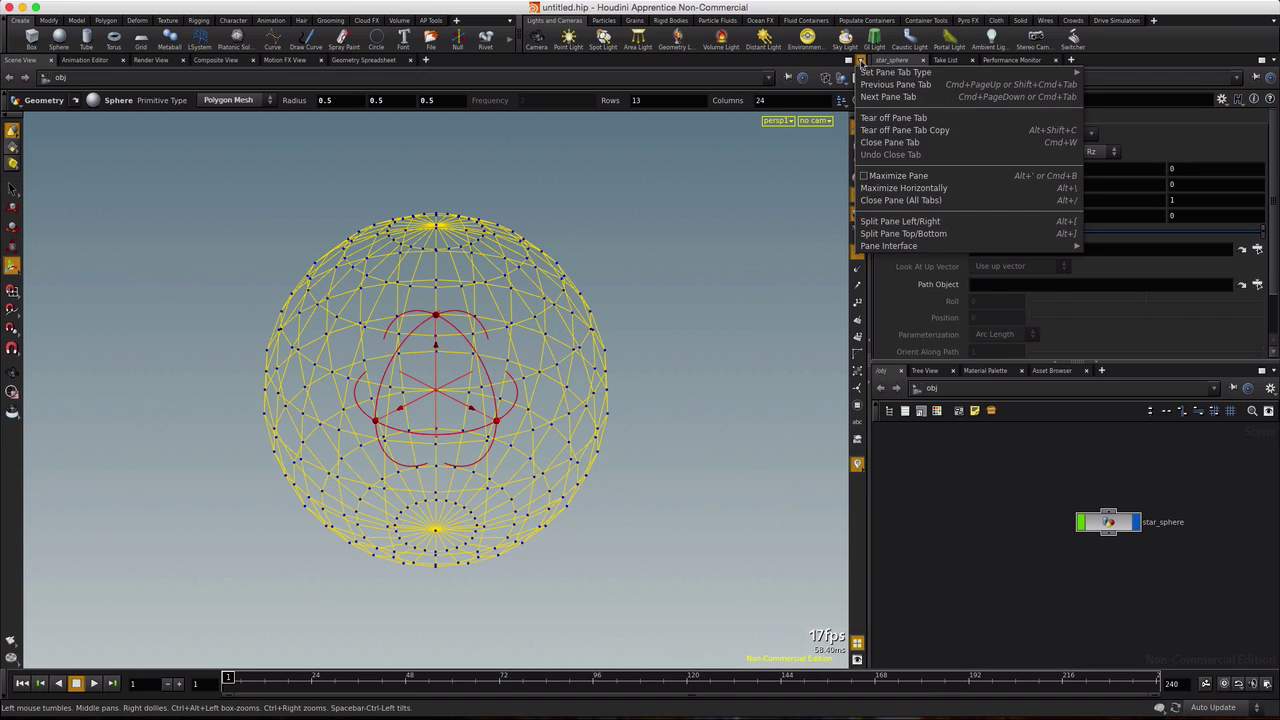
pyautogui.click(876, 222)
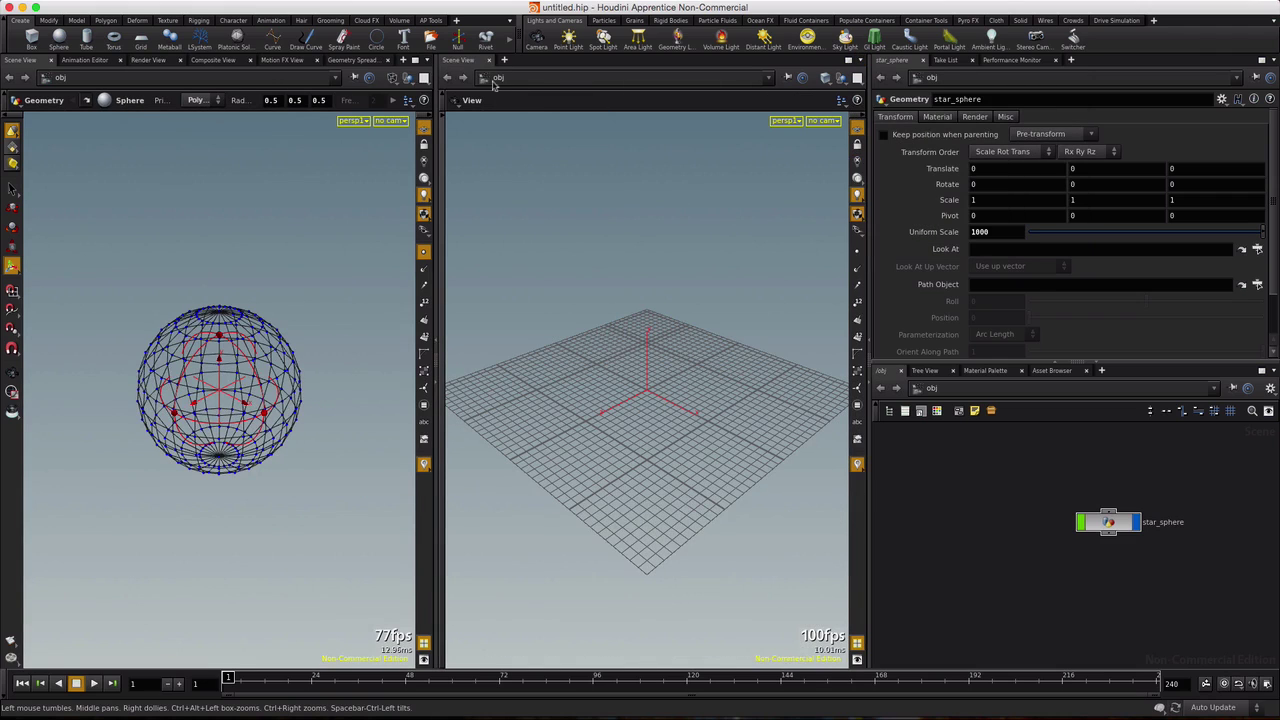
pyautogui.click(457, 62)
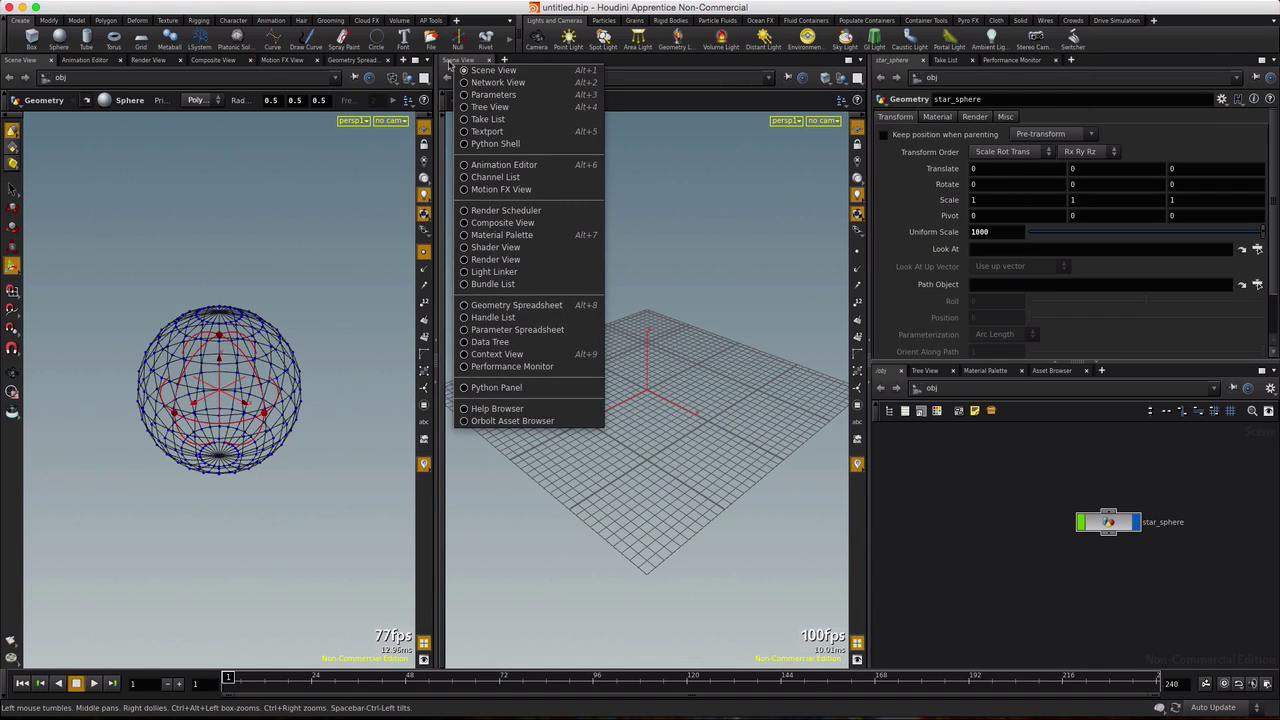
pyautogui.click(463, 224)
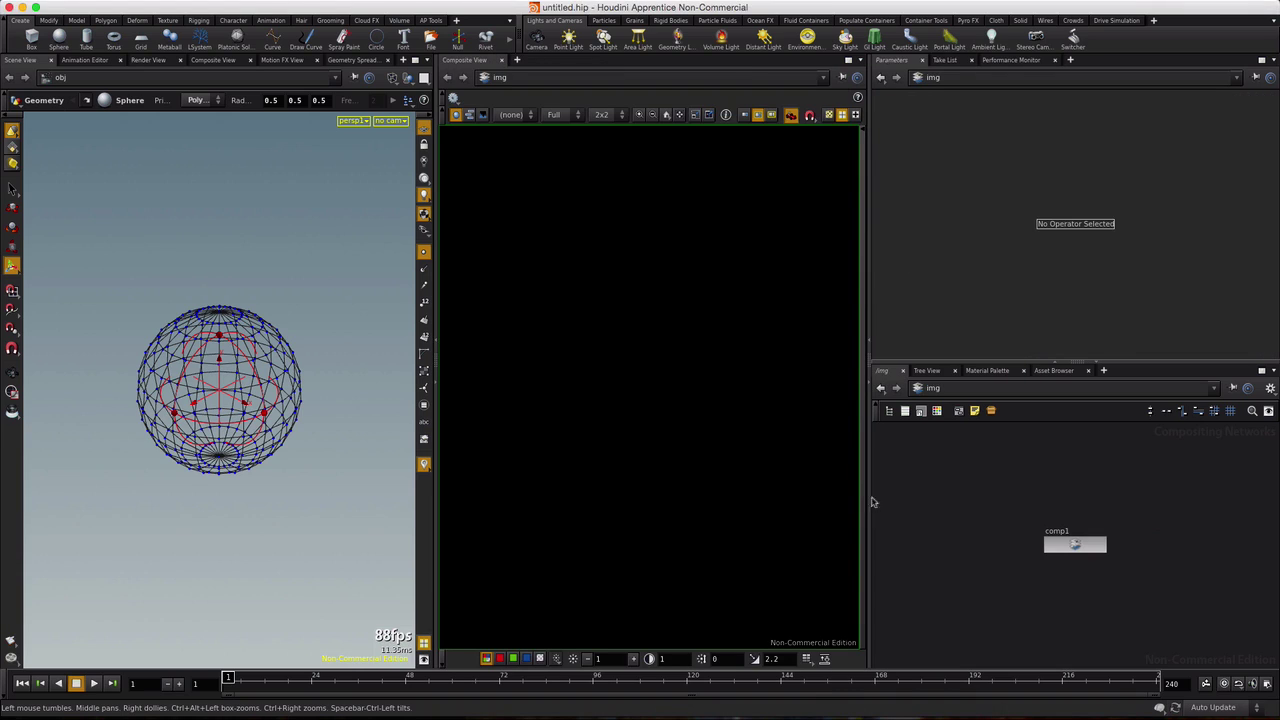
# Step: Rename the comp1 network to star_noise and dive inside it
pyautogui.doubleClick(1050, 531)
pyautogui.write('star_noise')
pyautogui.press('Return')
pyautogui.doubleClick(1075, 544)
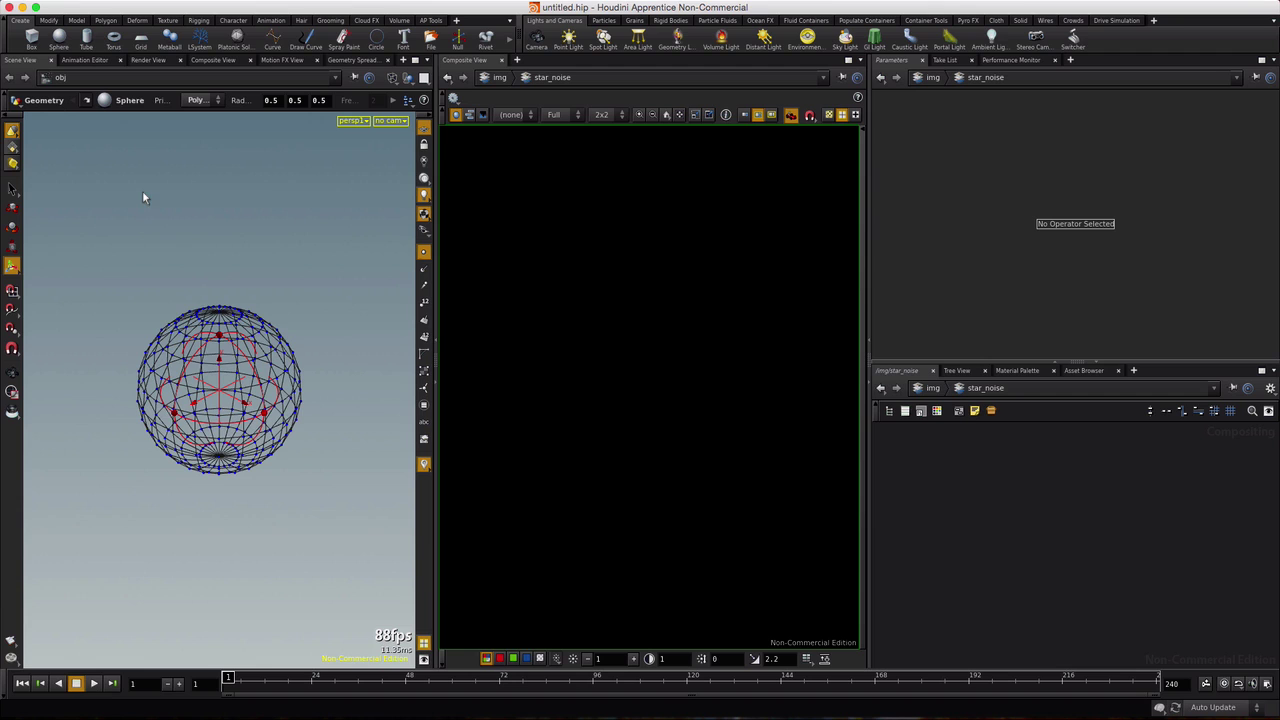
pyautogui.click(180, 4)
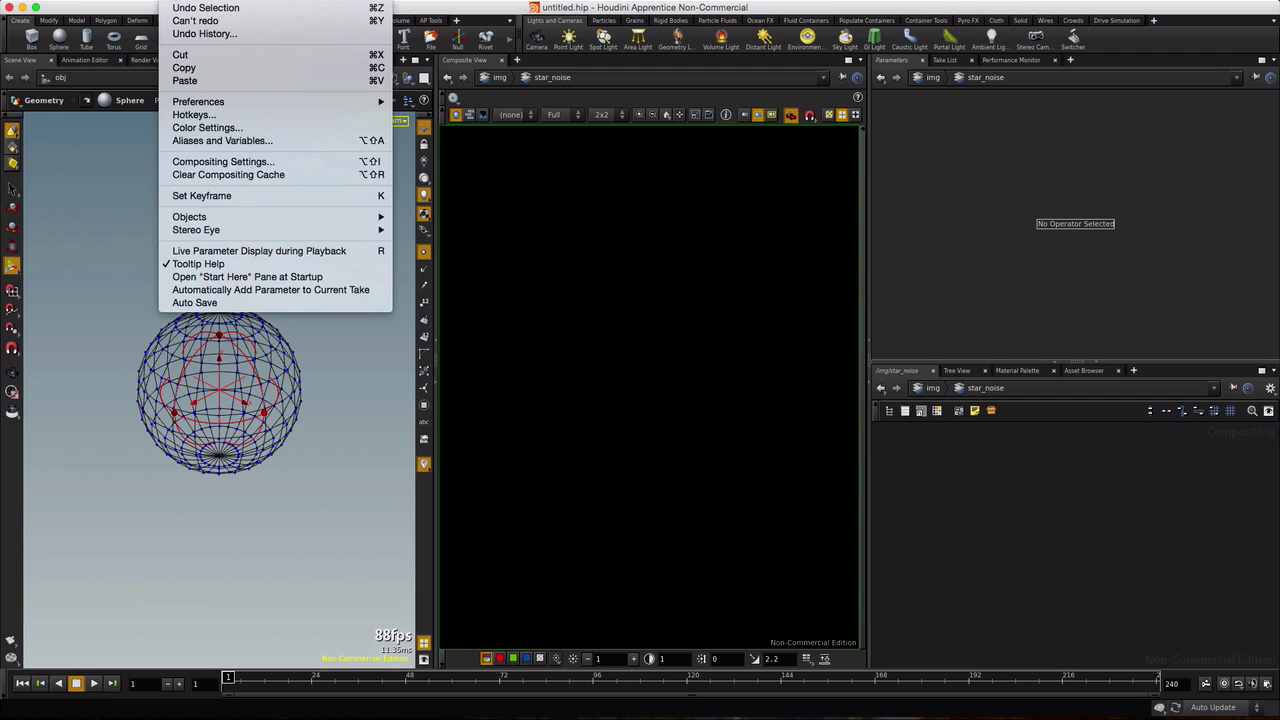
# Step: In Compositing Settings, enter a 1024 by 1024 resolution and accept
pyautogui.click(217, 162)
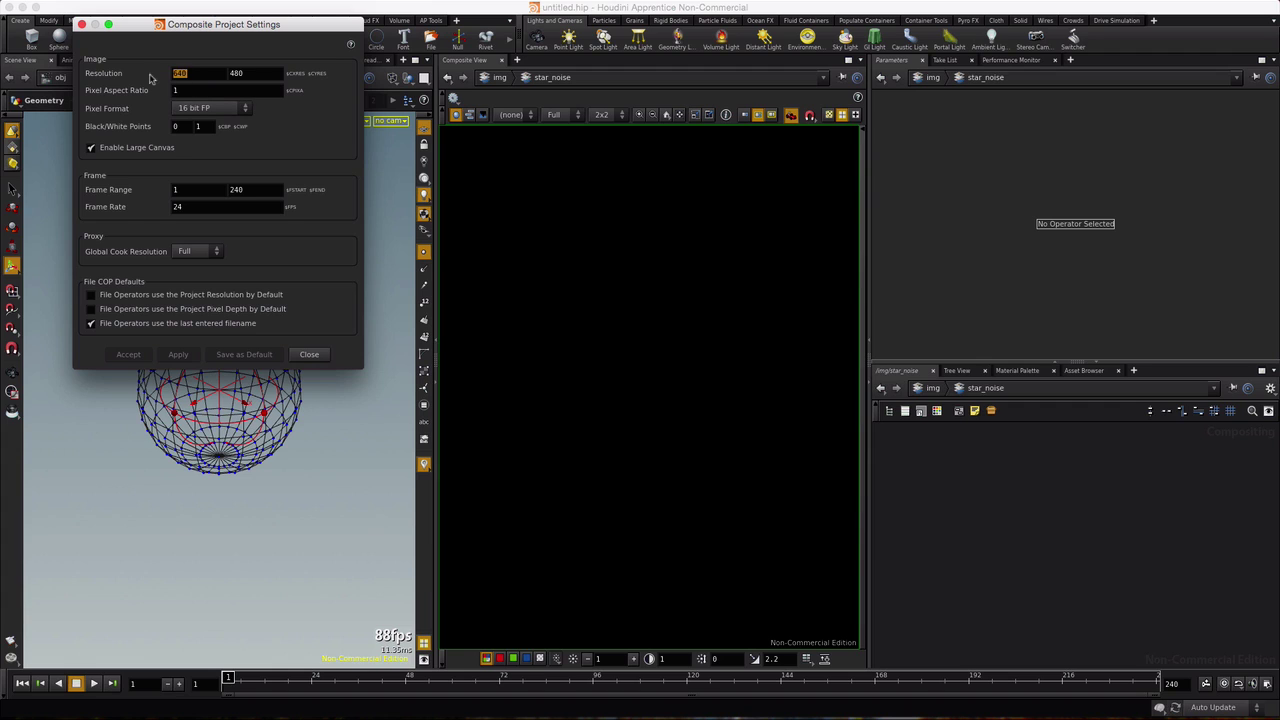
pyautogui.write('1024')
pyautogui.press('Tab')
pyautogui.write('12')
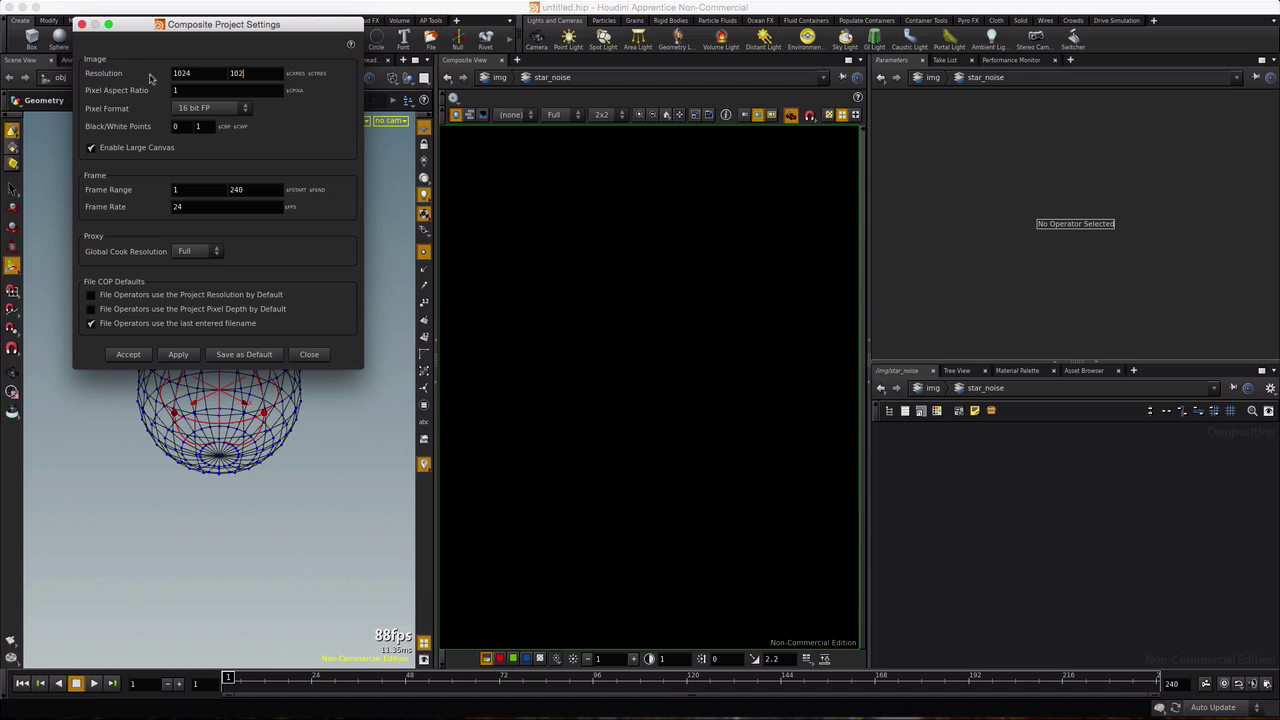
pyautogui.click(127, 356)
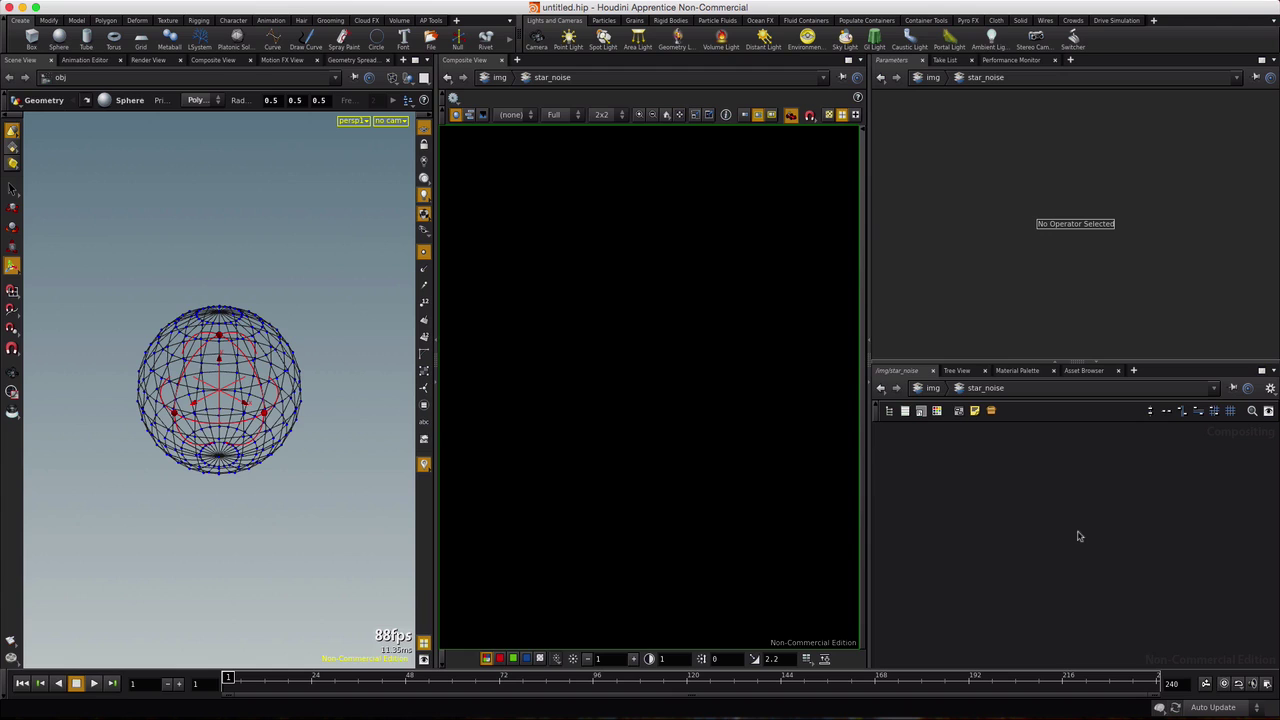
# Step: Add a VOP COP2 Generator node inside star_noise
pyautogui.press('Tab')
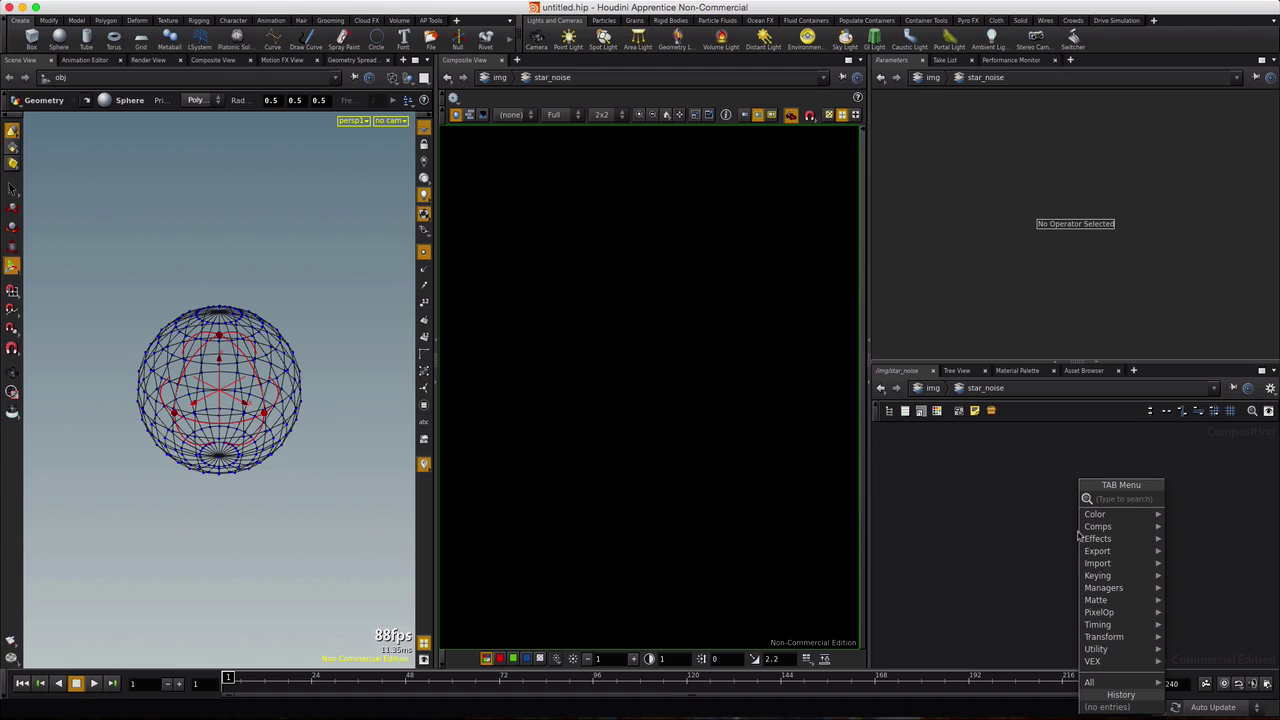
pyautogui.write('gen')
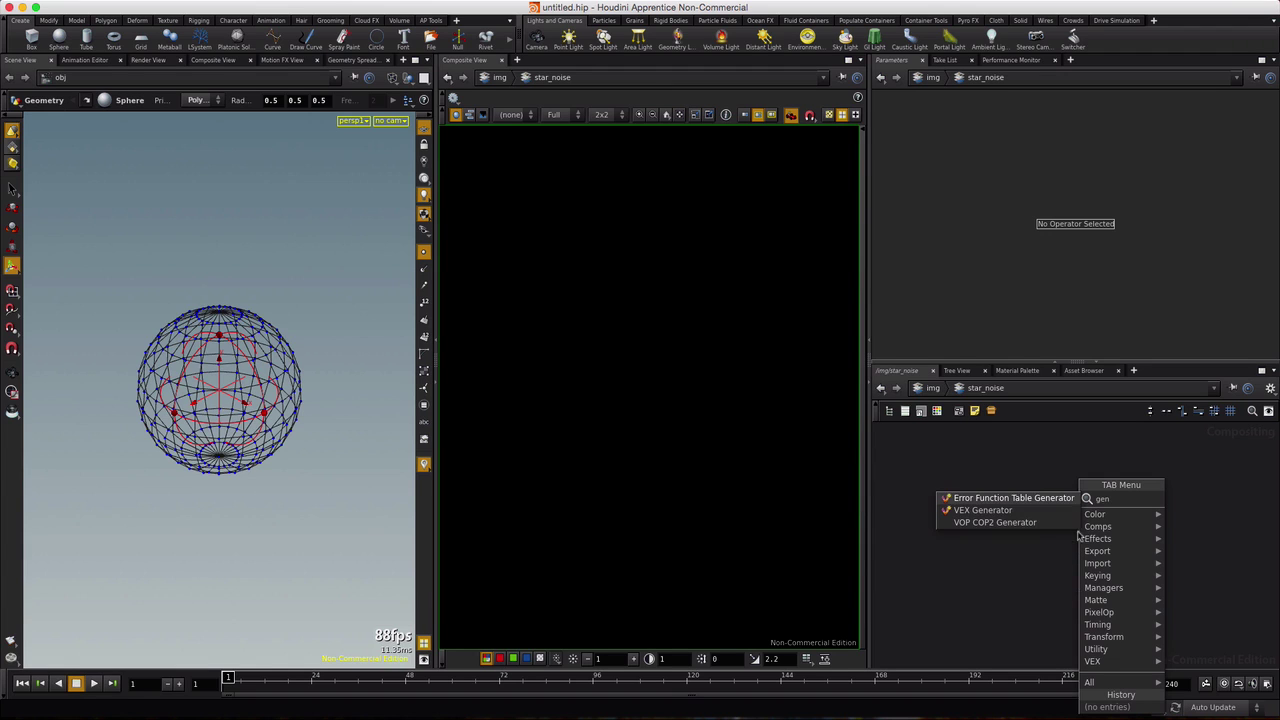
pyautogui.click(990, 522)
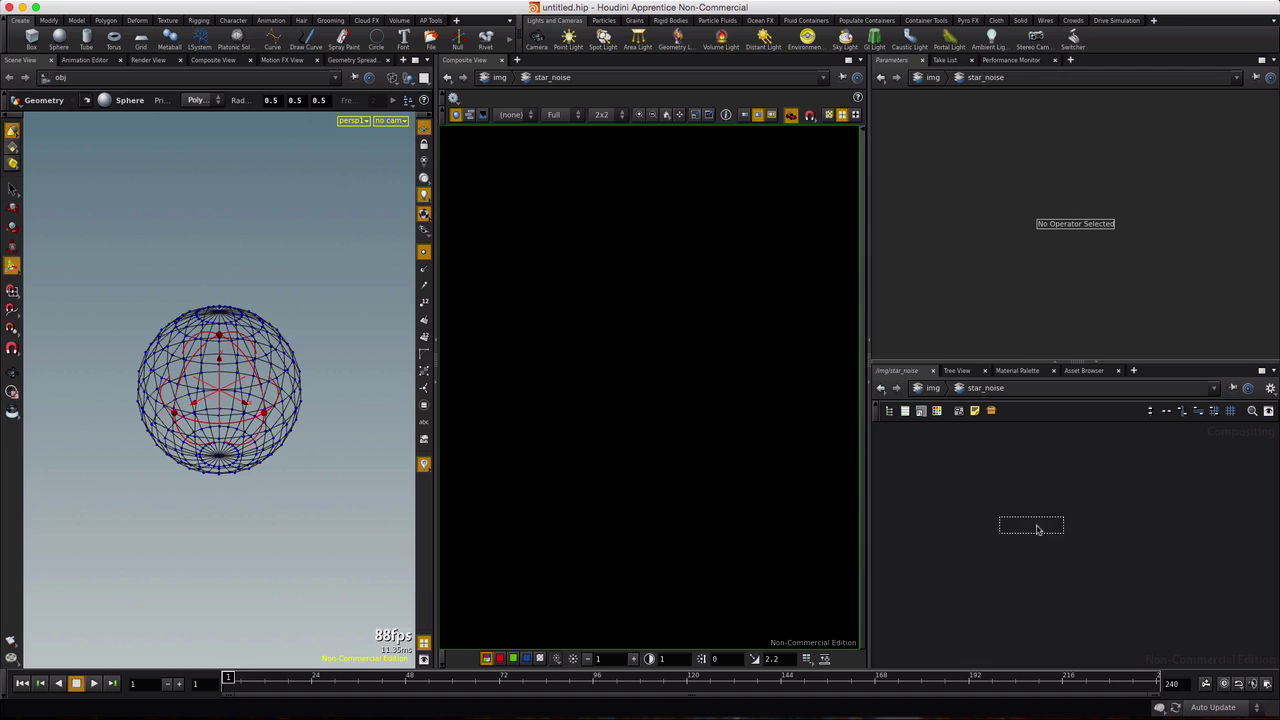
pyautogui.click(1097, 520)
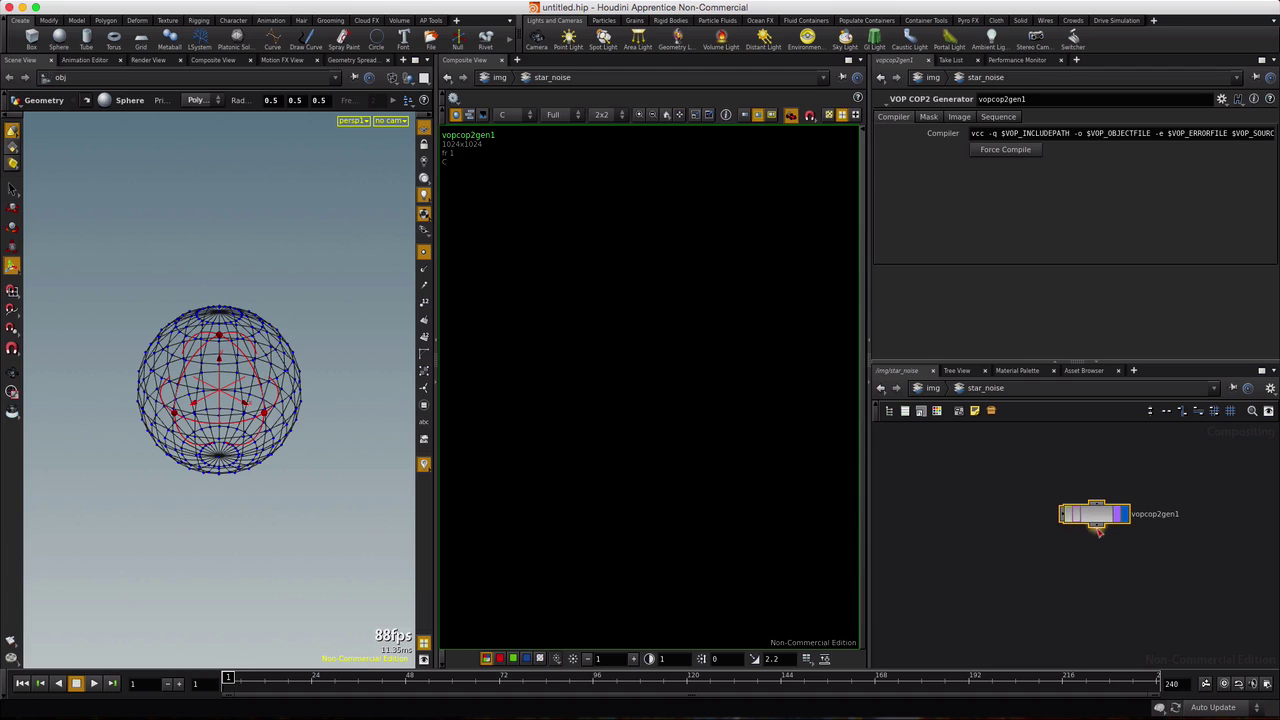
# Step: Wire a null named OUT_IMAGE below the generator, then dive into vopcop2gen1
pyautogui.press('Tab')
pyautogui.write('m')
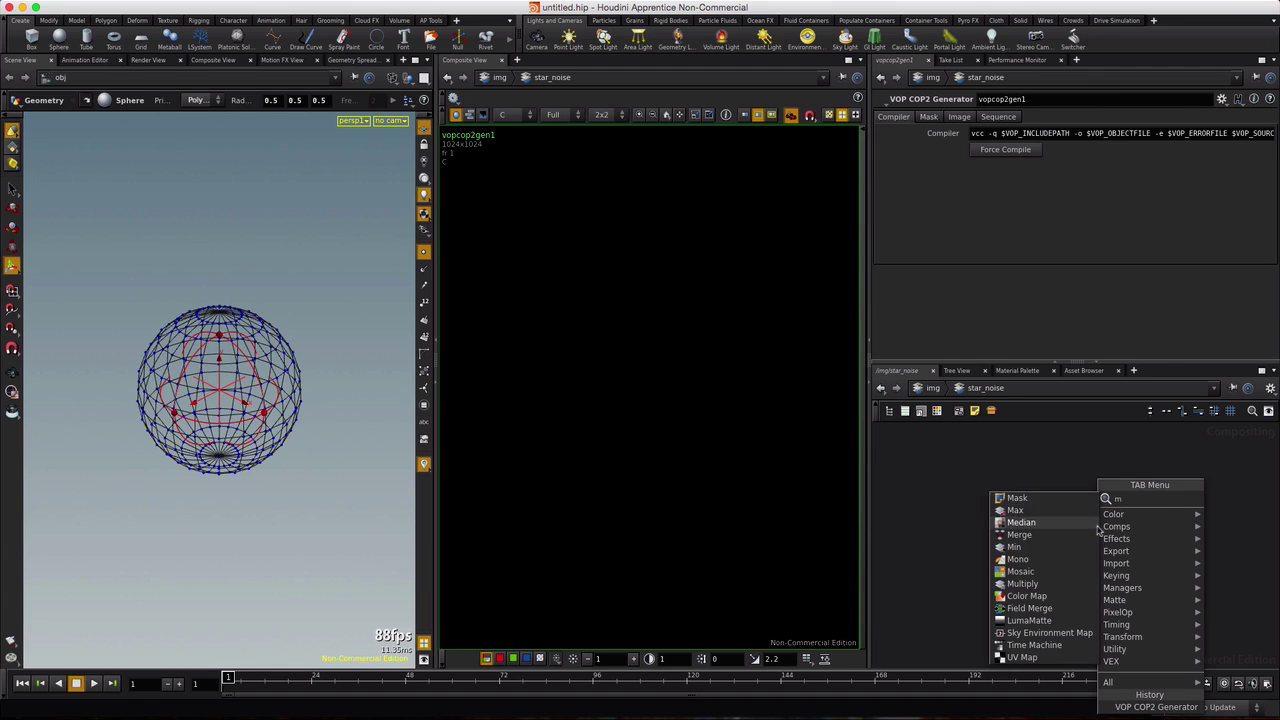
pyautogui.write('edian')
pyautogui.press('Return')
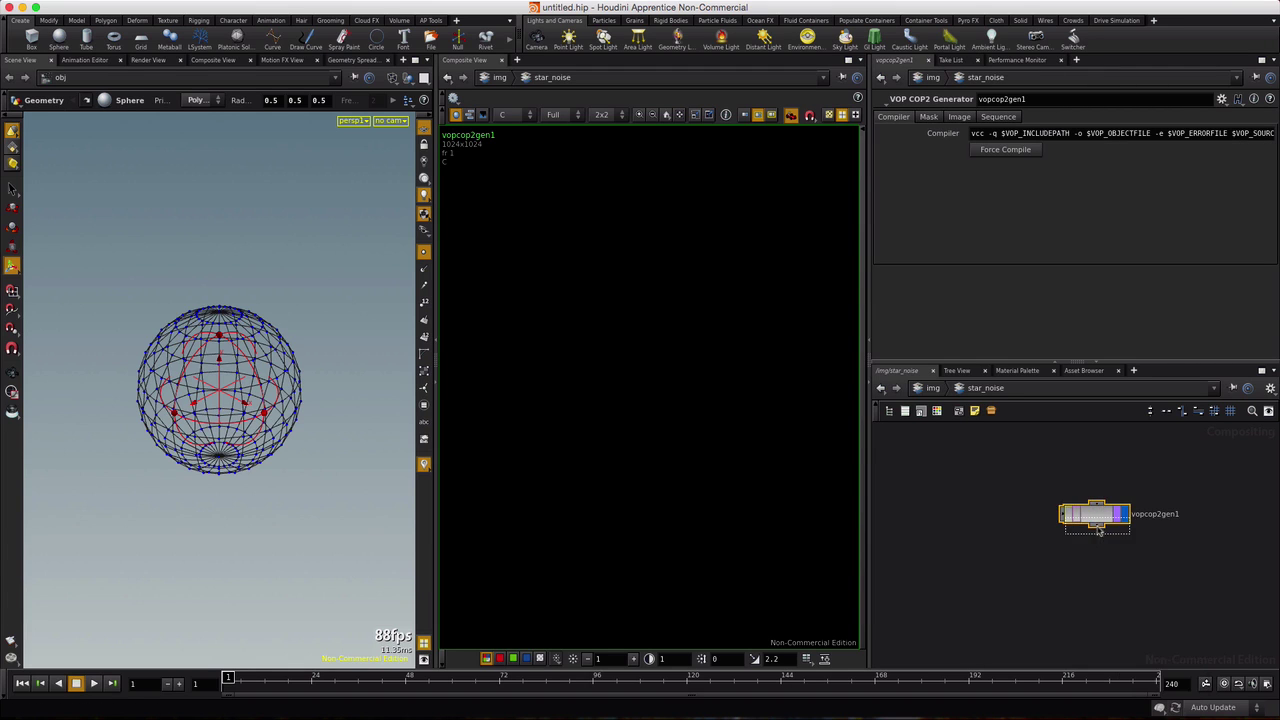
pyautogui.click(1098, 598)
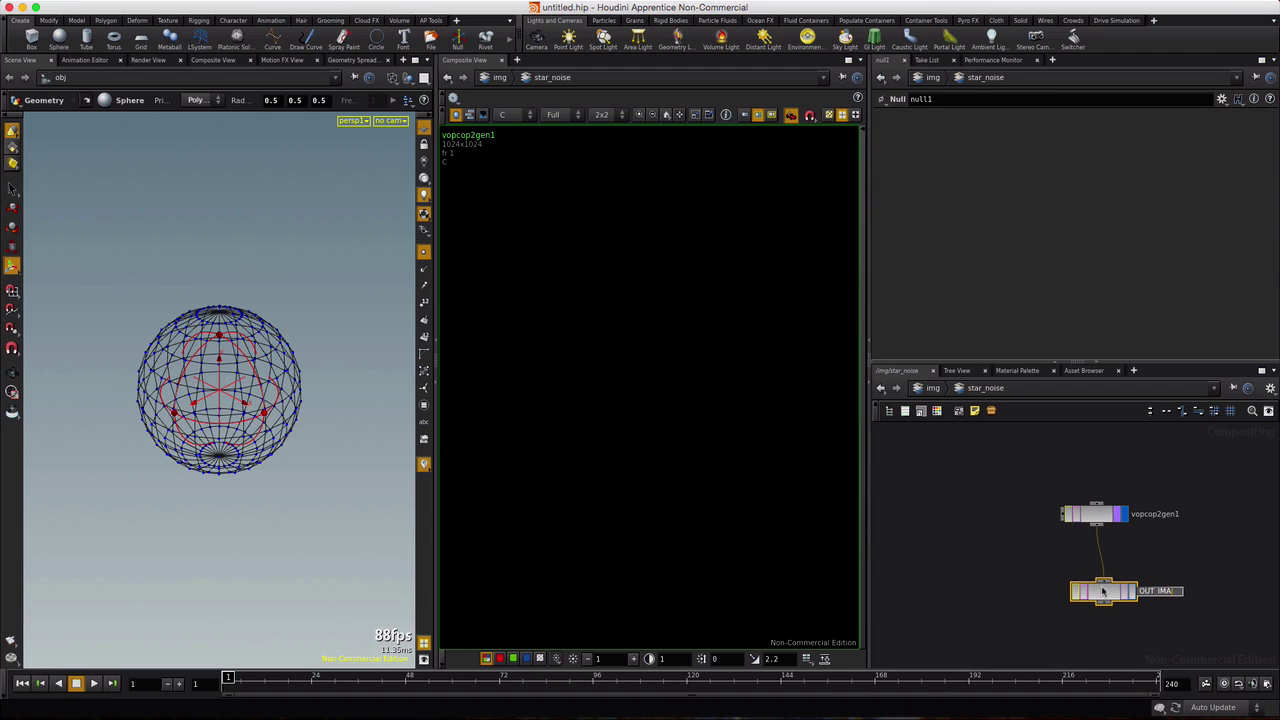
pyautogui.press('Return')
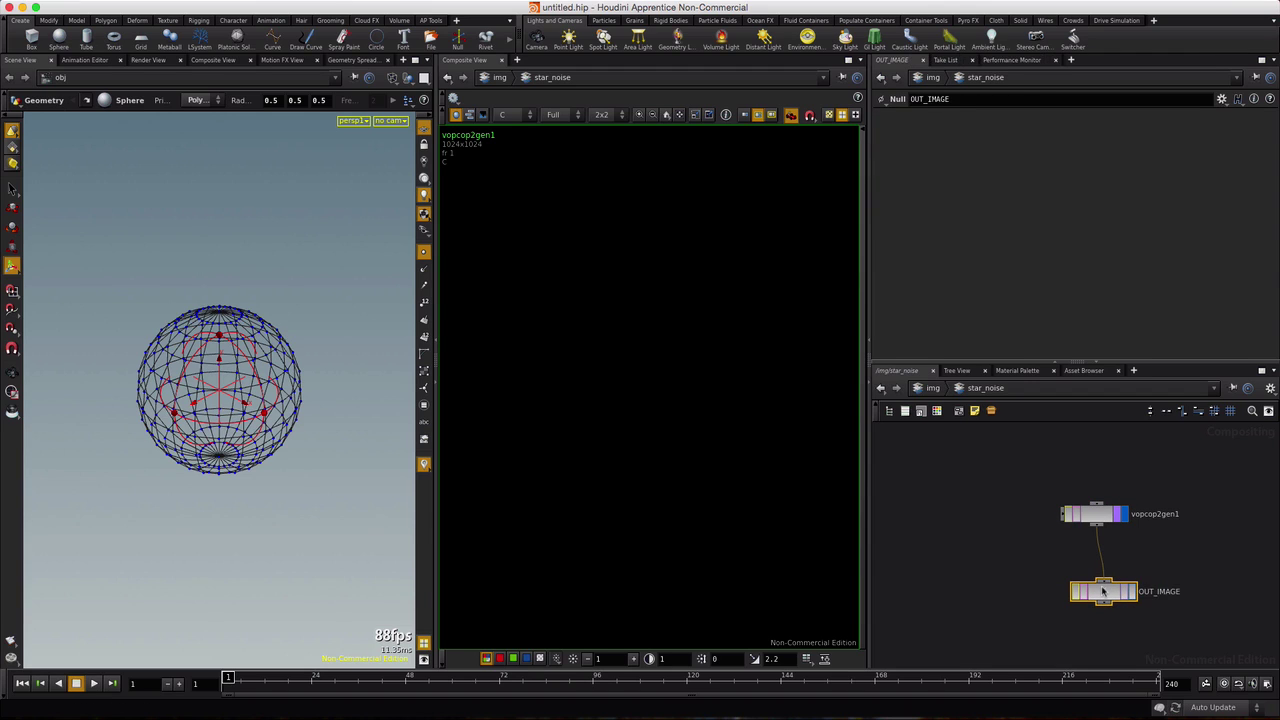
pyautogui.click(1106, 516)
pyautogui.doubleClick(1106, 516)
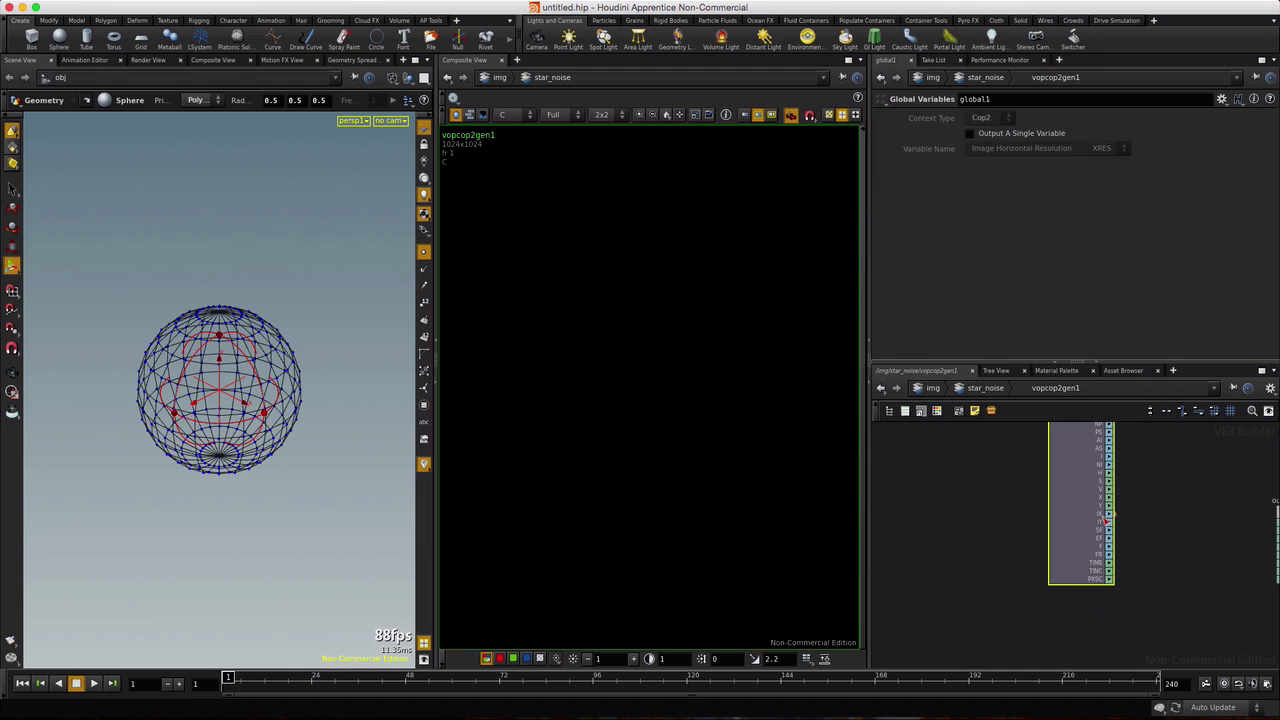
# Step: Maximize the network pane and move global1 away from output1 to make room
pyautogui.click(1262, 371)
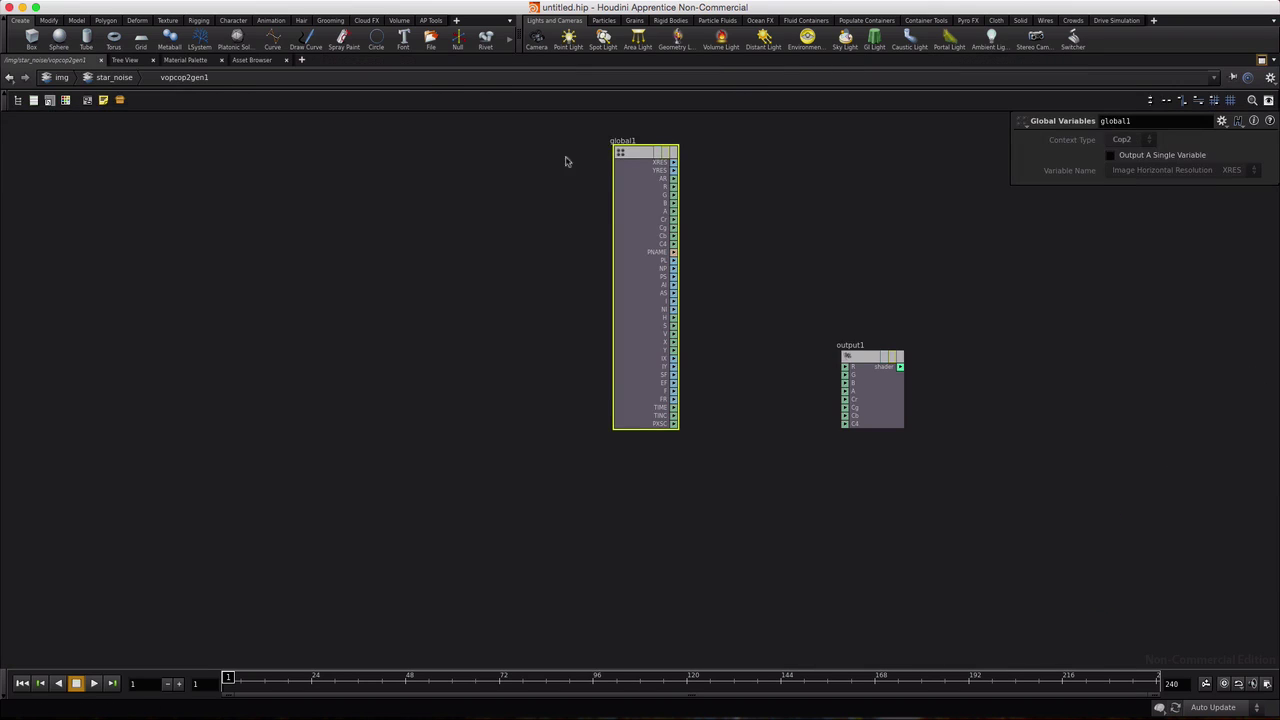
pyautogui.moveTo(645, 155); pyautogui.dragTo(350, 281)
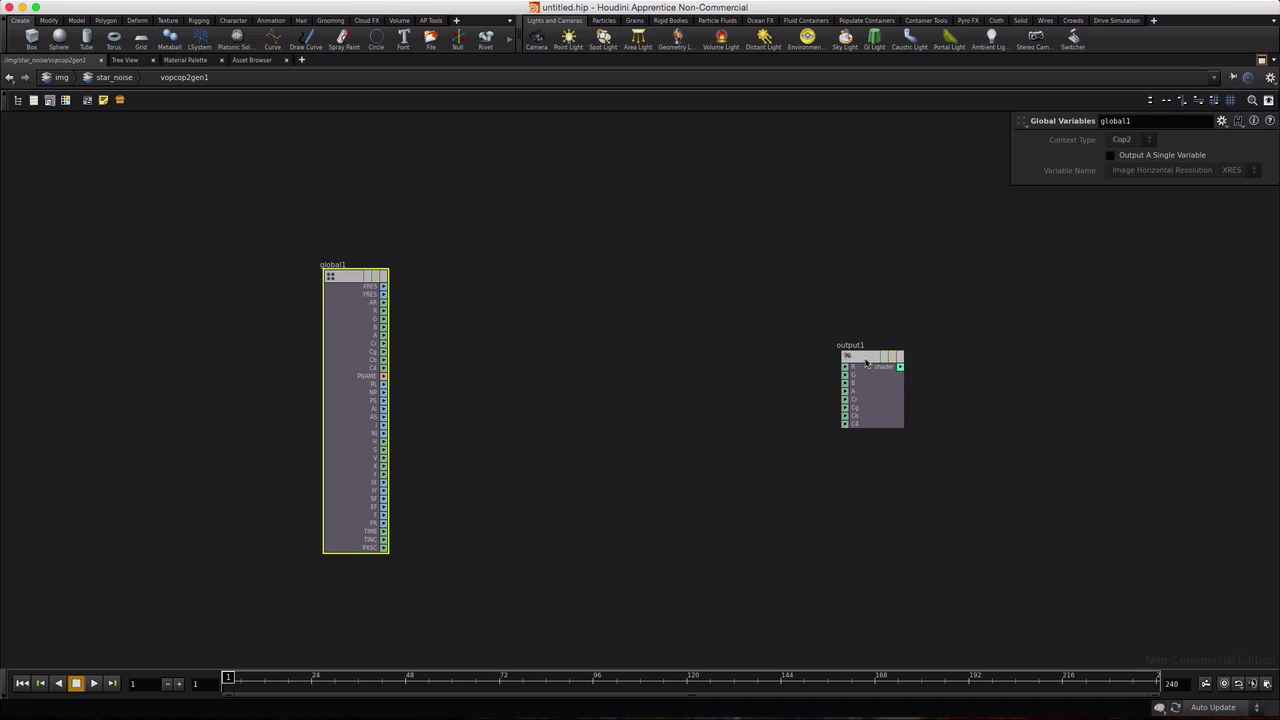
pyautogui.scroll(3, 857, 372)
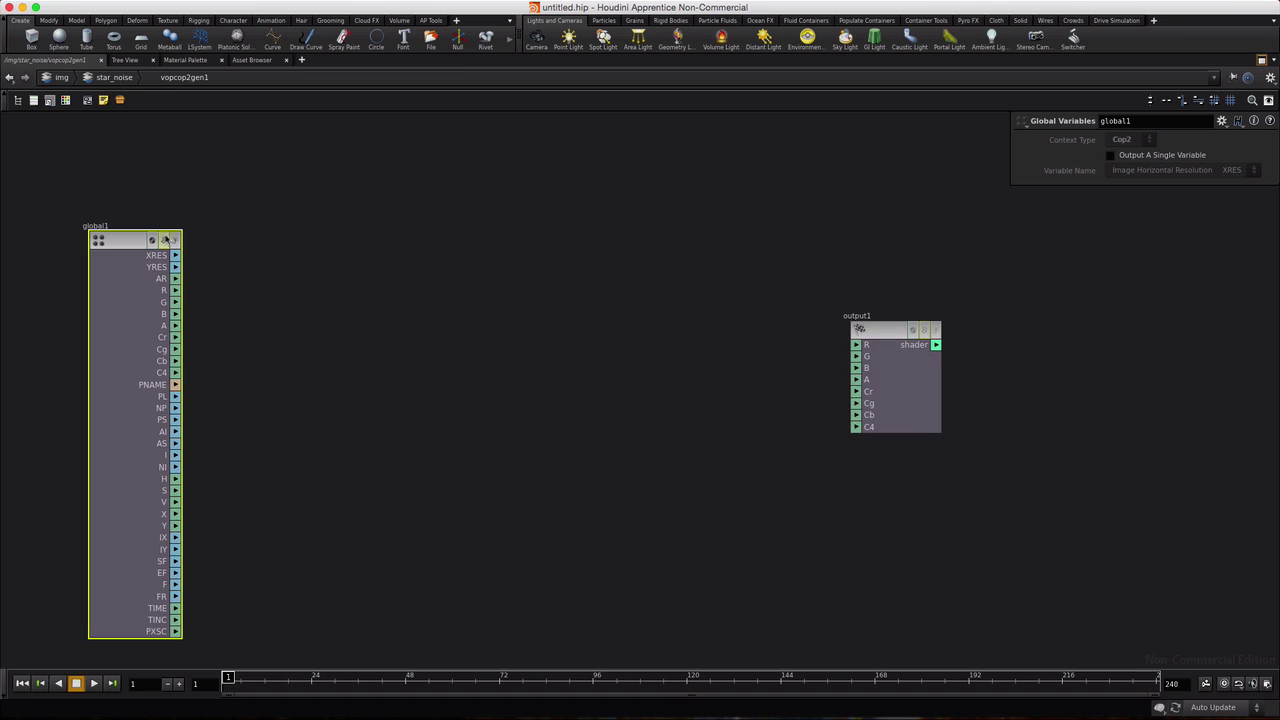
pyautogui.moveTo(110, 240); pyautogui.dragTo(288, 218)
pyautogui.scroll(2, 685, 375)
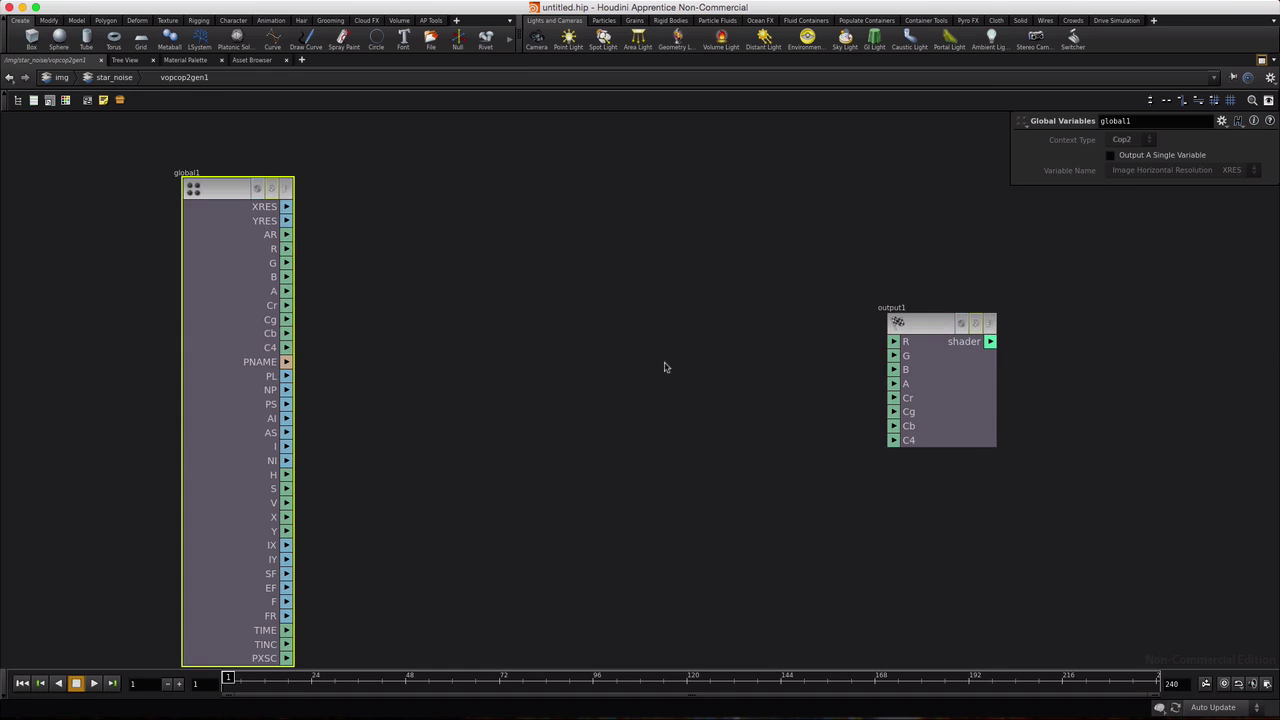
pyautogui.moveTo(216, 188); pyautogui.dragTo(232, 156)
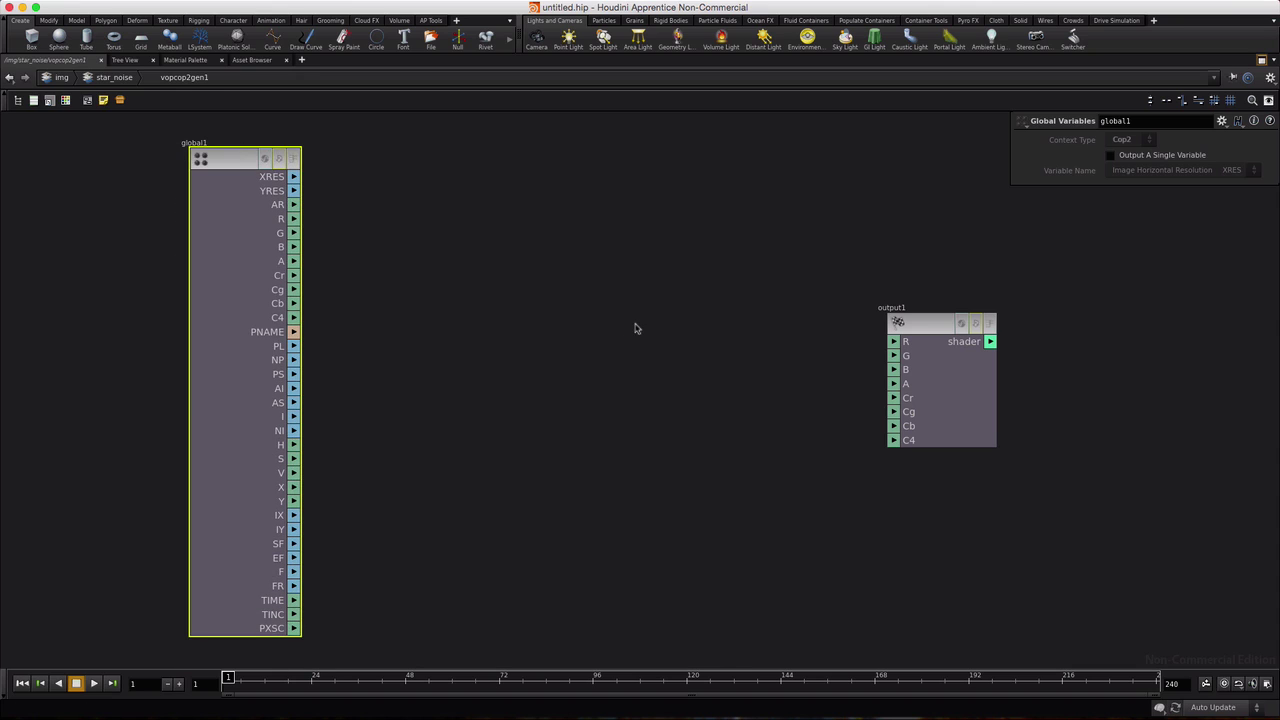
# Step: Add turbnoise1 and wire its noise output into output1's R, G and B inputs
pyautogui.press('Tab')
pyautogui.write('nois')
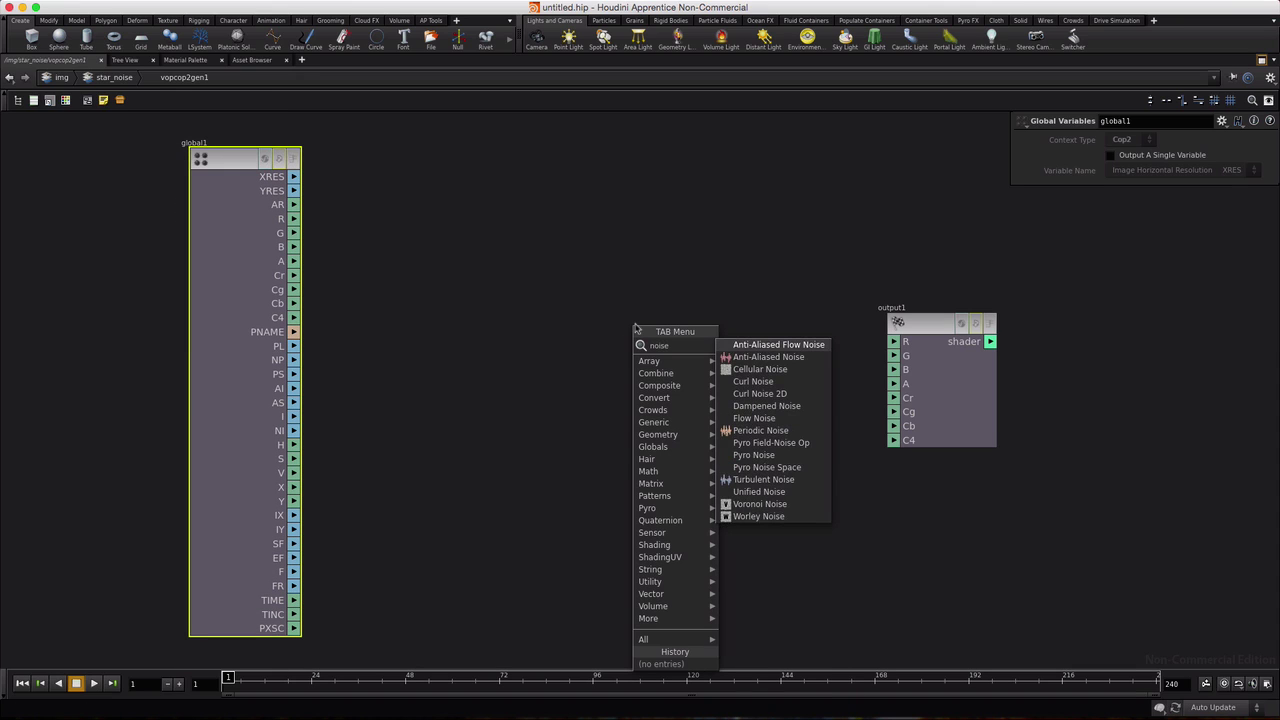
pyautogui.click(757, 484)
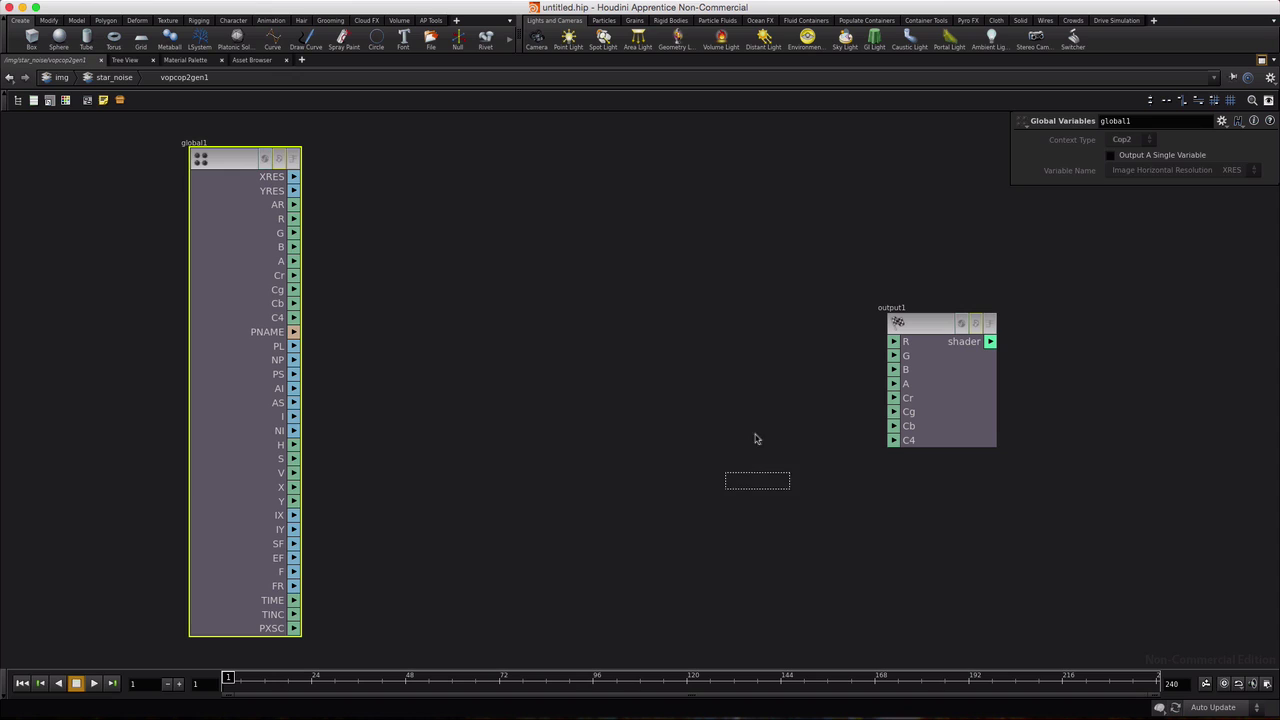
pyautogui.click(706, 262)
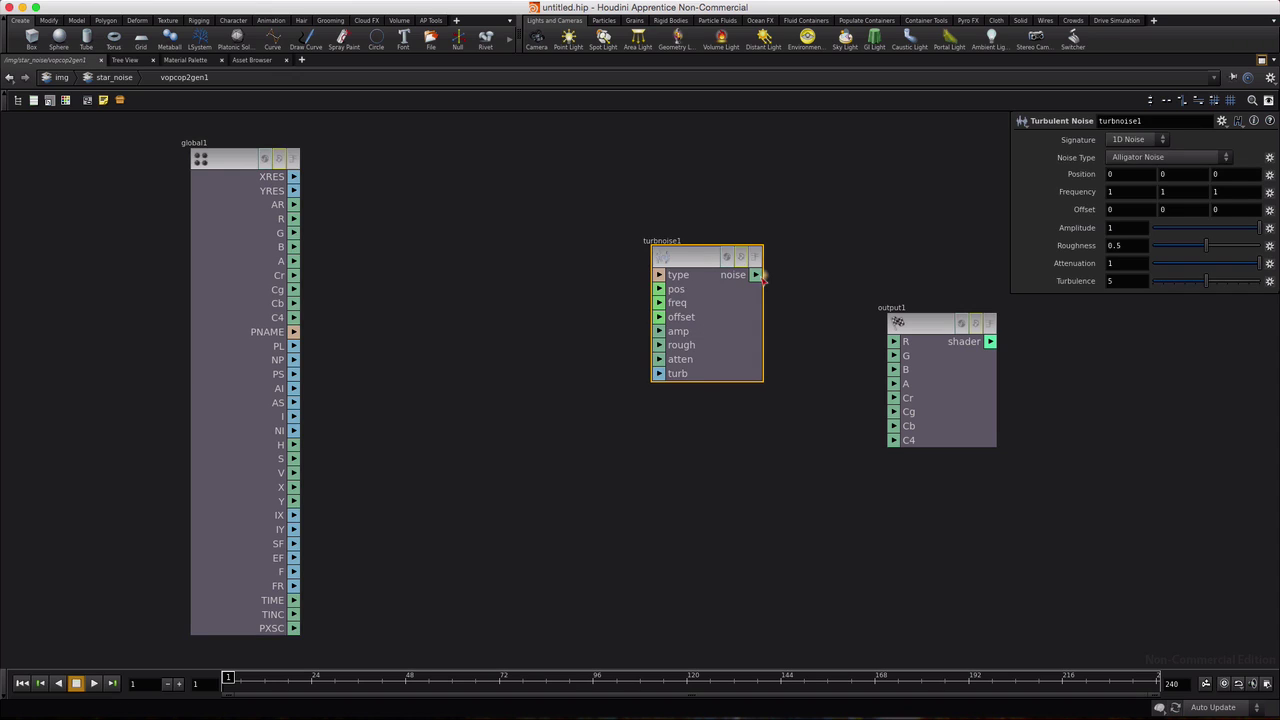
pyautogui.moveTo(763, 279); pyautogui.dragTo(893, 341)
pyautogui.moveTo(756, 275); pyautogui.dragTo(893, 355)
pyautogui.moveTo(757, 279); pyautogui.dragTo(893, 369)
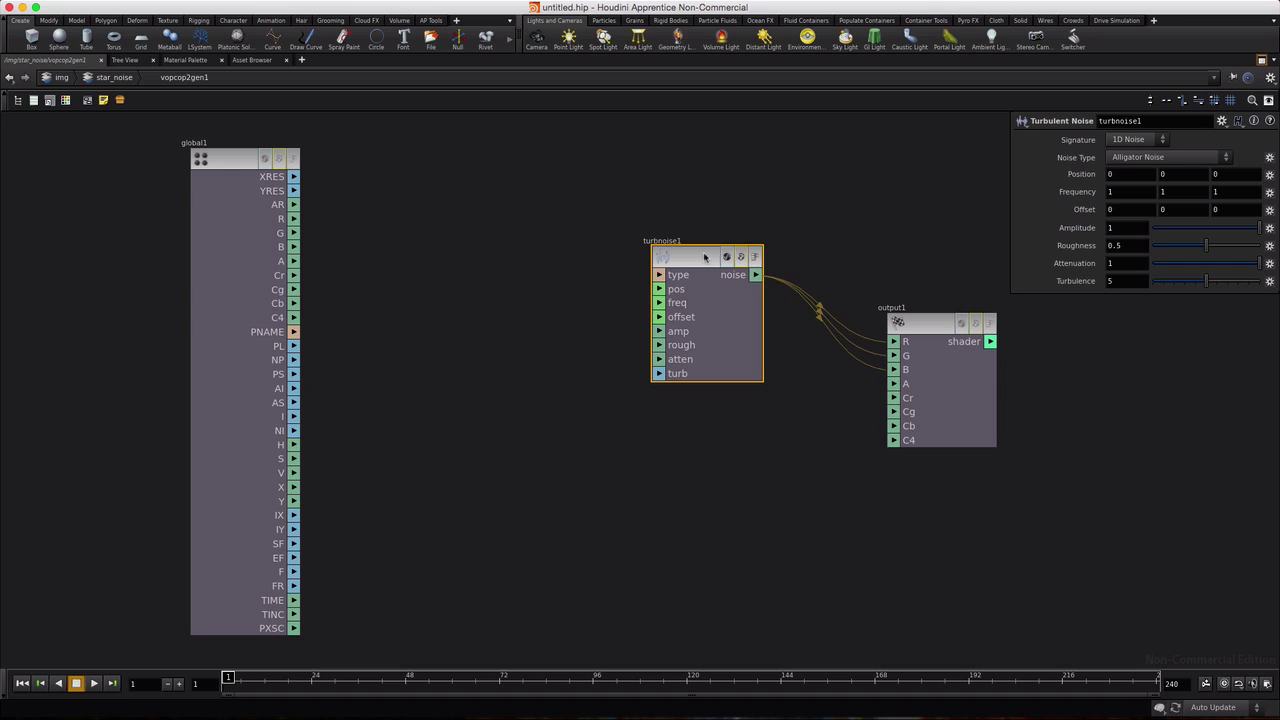
pyautogui.moveTo(706, 258); pyautogui.dragTo(690, 262)
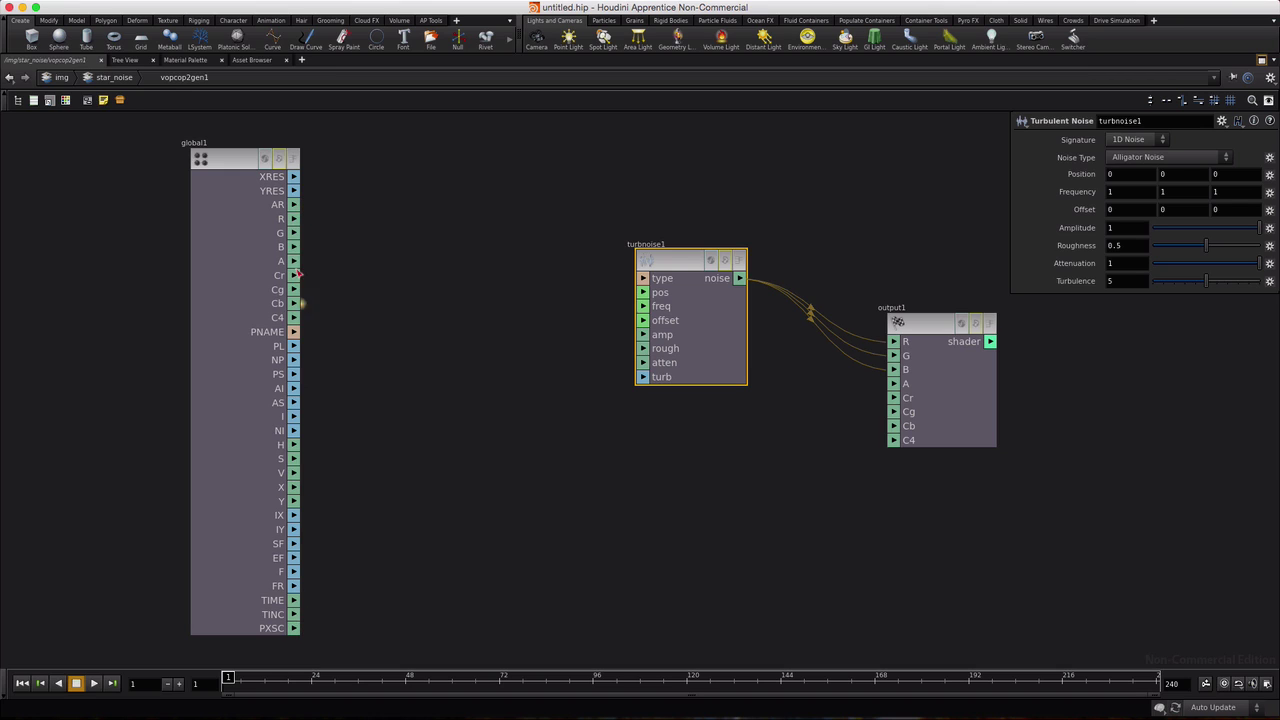
pyautogui.press('Tab')
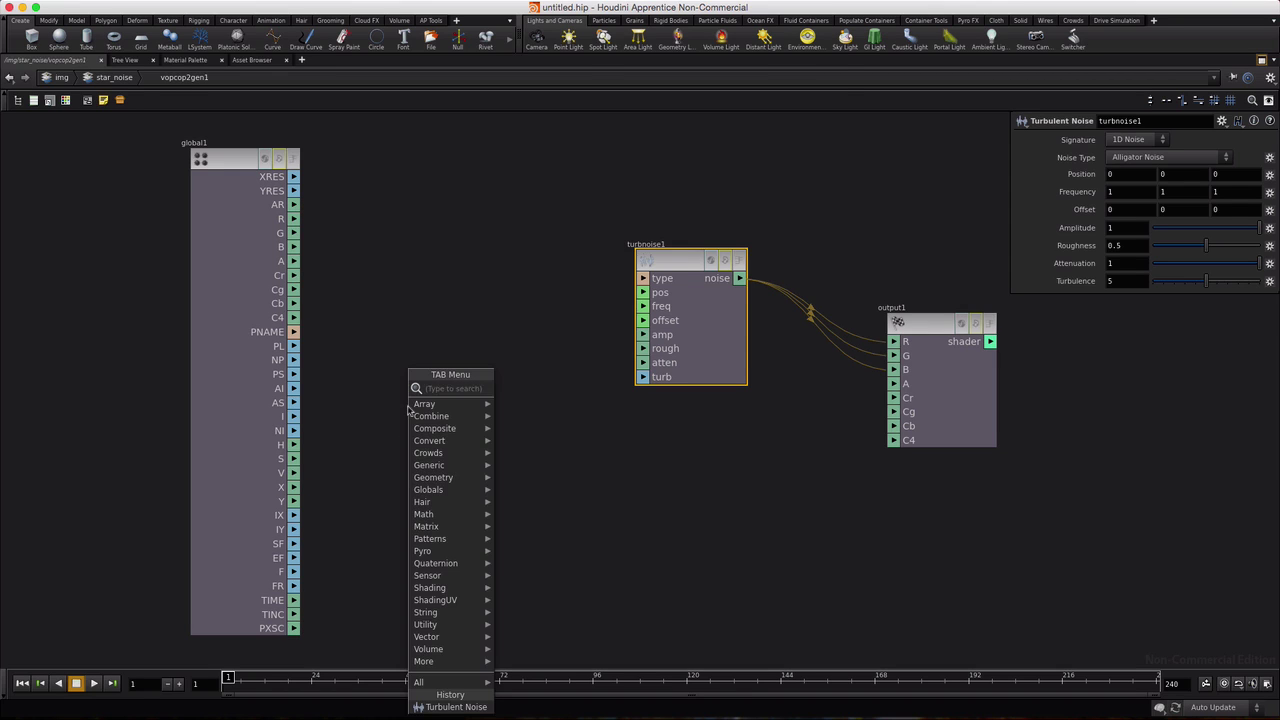
# Step: Add floattovec1 fed by global1's X and Y, and connect its vec to turbnoise1's pos
pyautogui.write('float')
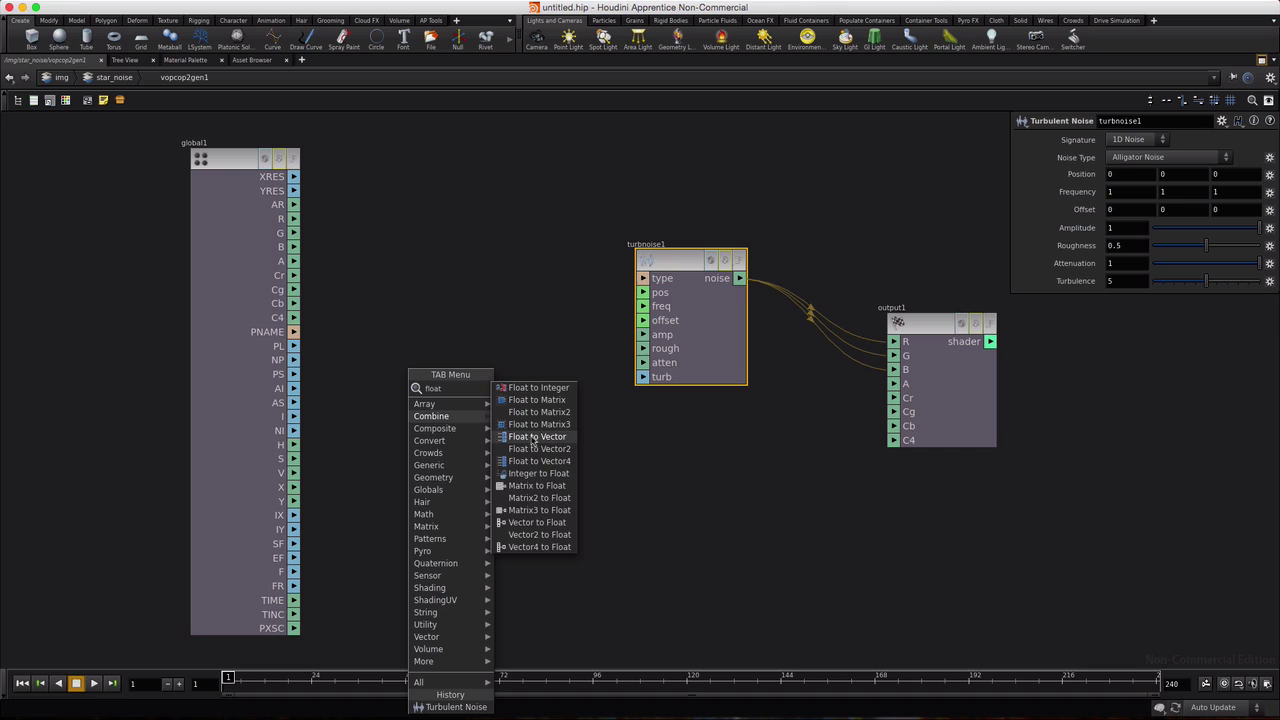
pyautogui.click(537, 437)
pyautogui.click(398, 432)
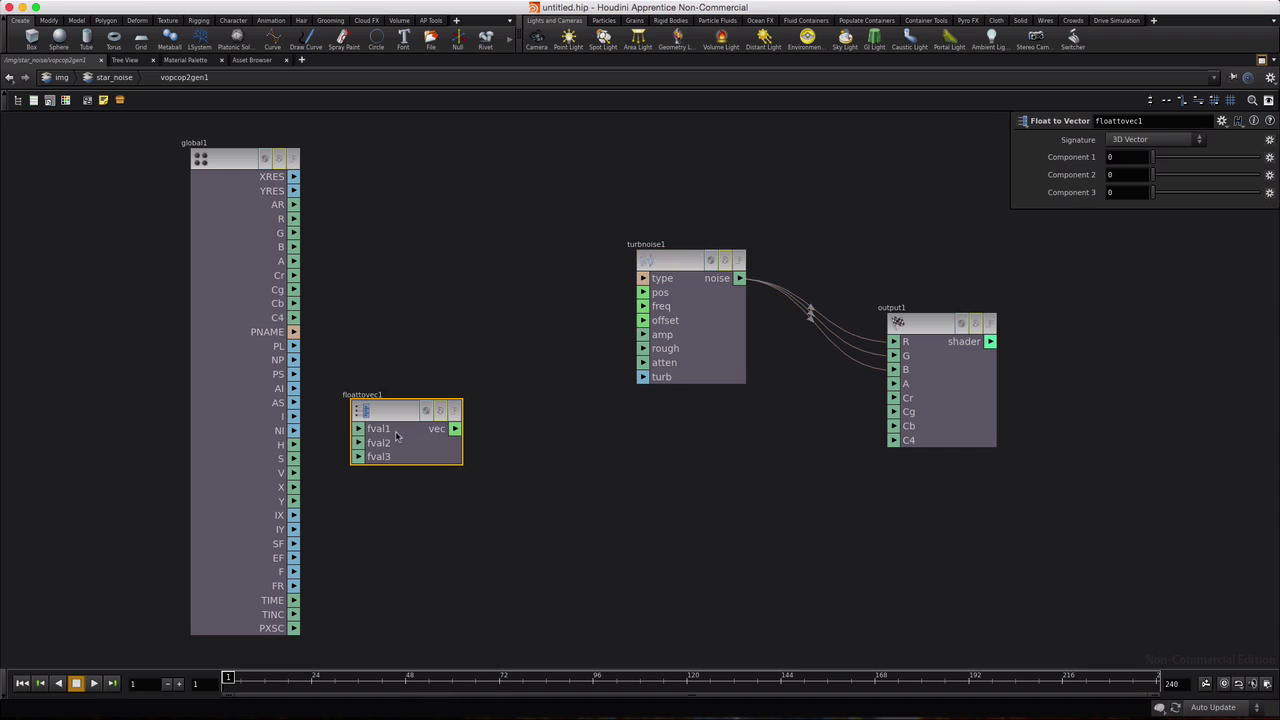
pyautogui.moveTo(294, 487); pyautogui.dragTo(358, 429)
pyautogui.moveTo(298, 502); pyautogui.dragTo(382, 460)
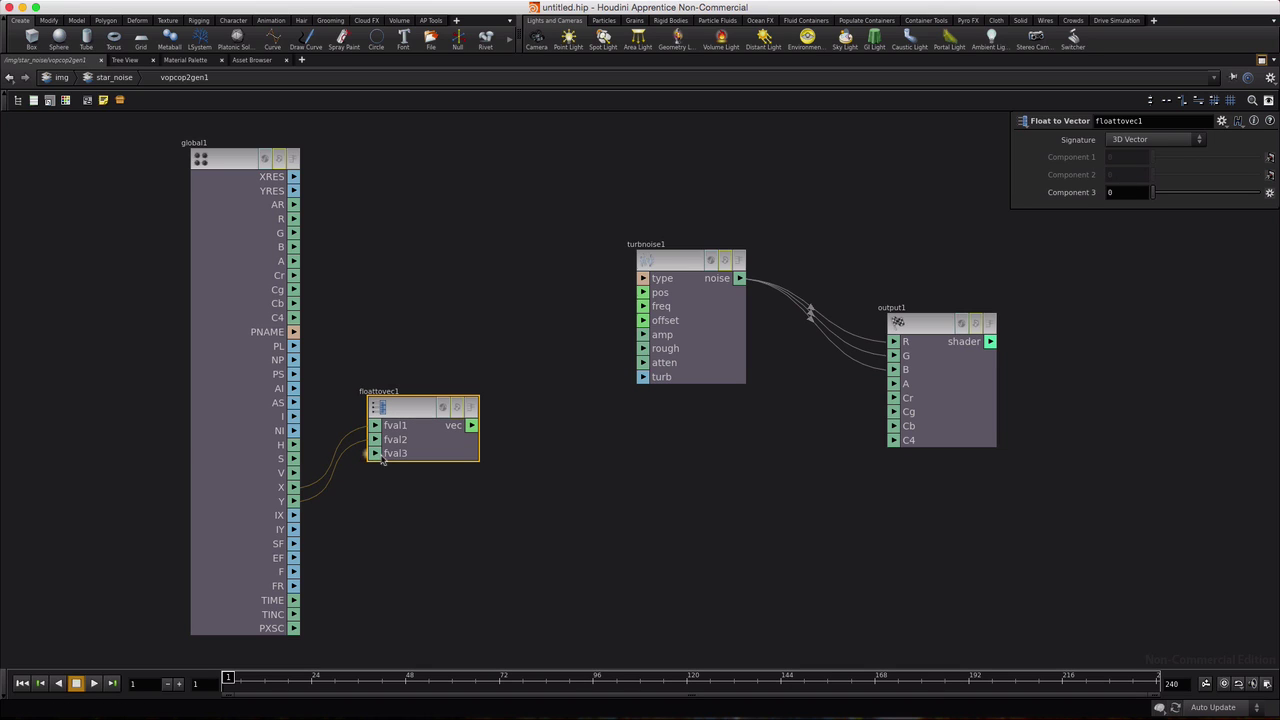
pyautogui.click(471, 425)
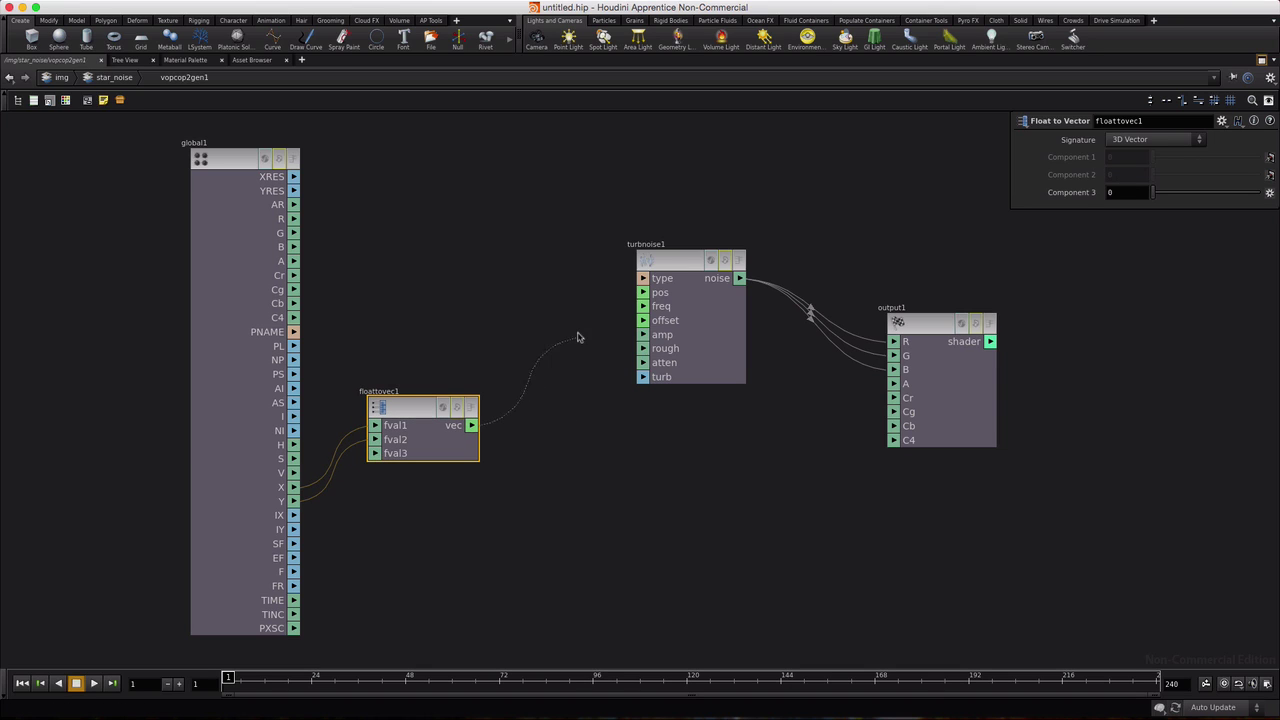
pyautogui.click(643, 292)
pyautogui.click(1261, 61)
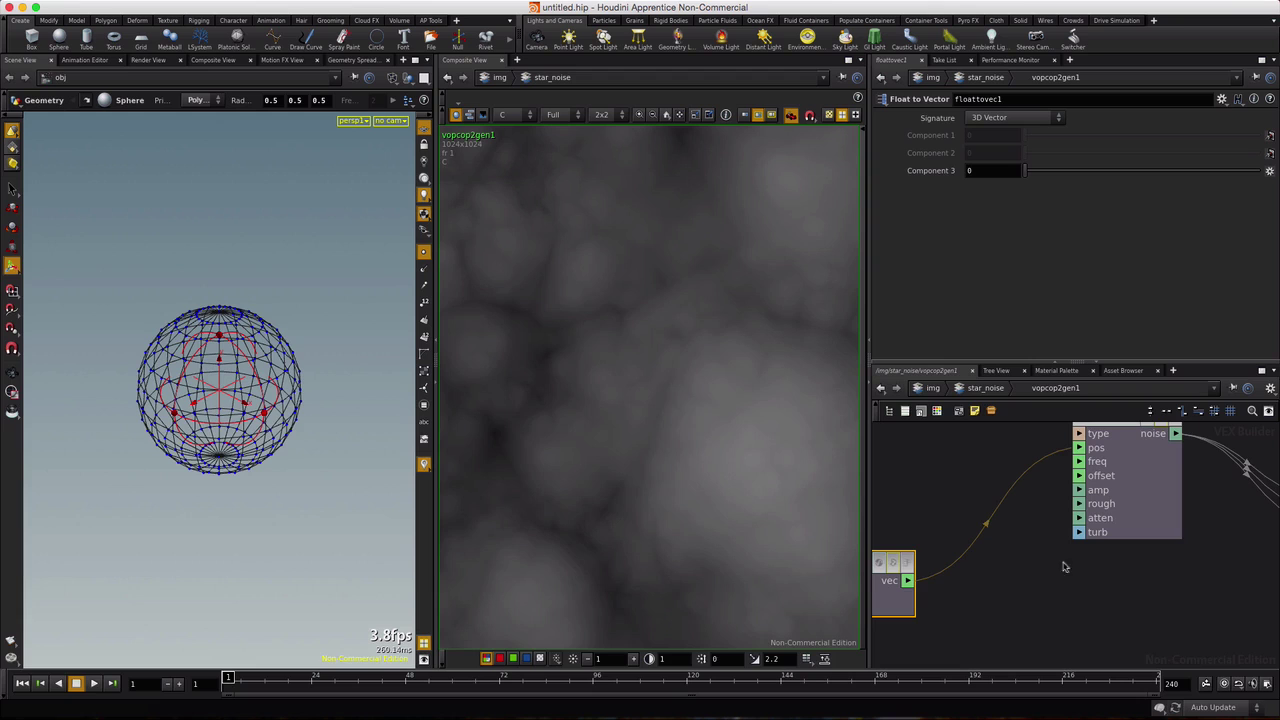
# Step: Set turbnoise1 to 3D Noise, Original Perlin Noise type, with frequency 4.9
pyautogui.press('space')
pyautogui.moveTo(1209, 504); pyautogui.dragTo(1193, 570)
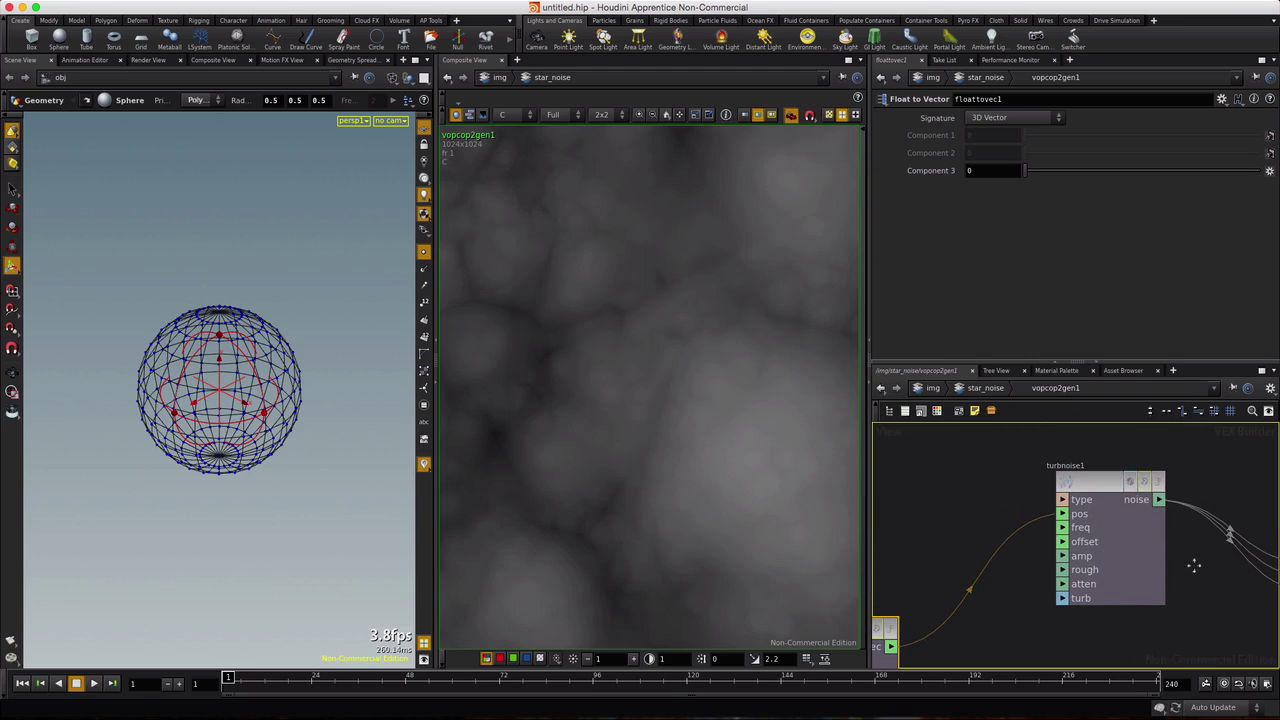
pyautogui.click(1110, 490)
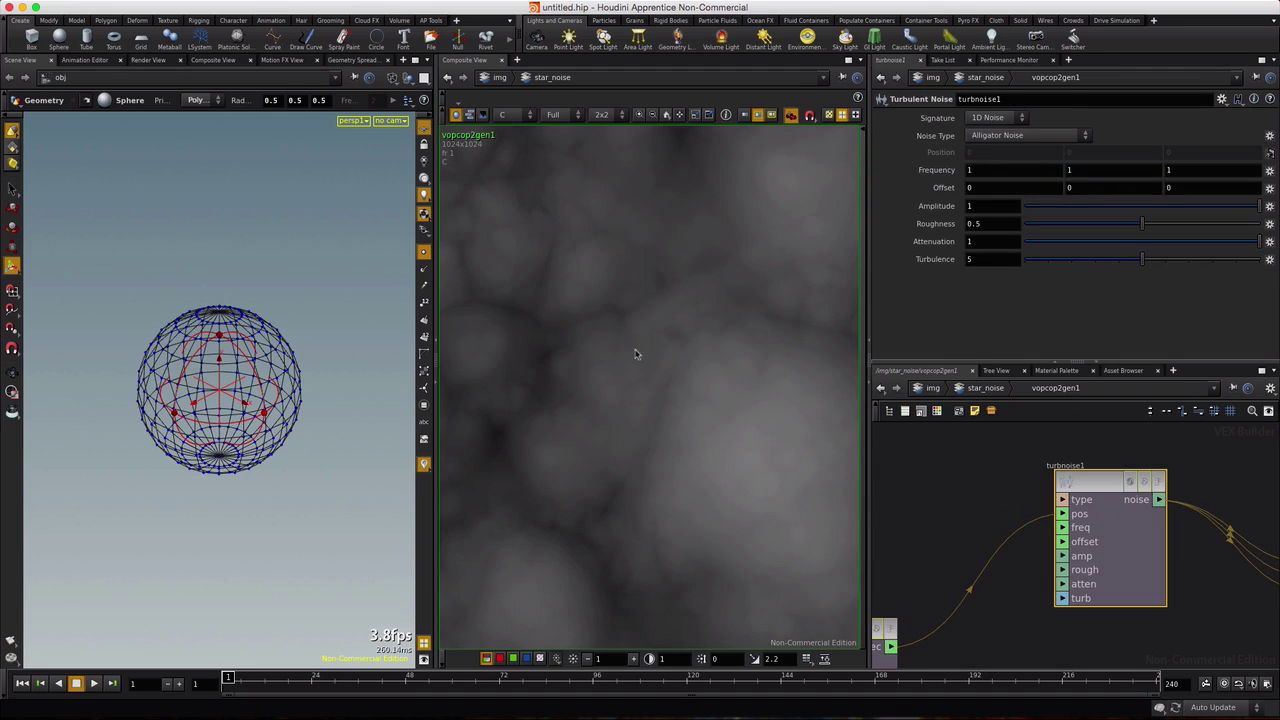
pyautogui.scroll(-4, 623, 357)
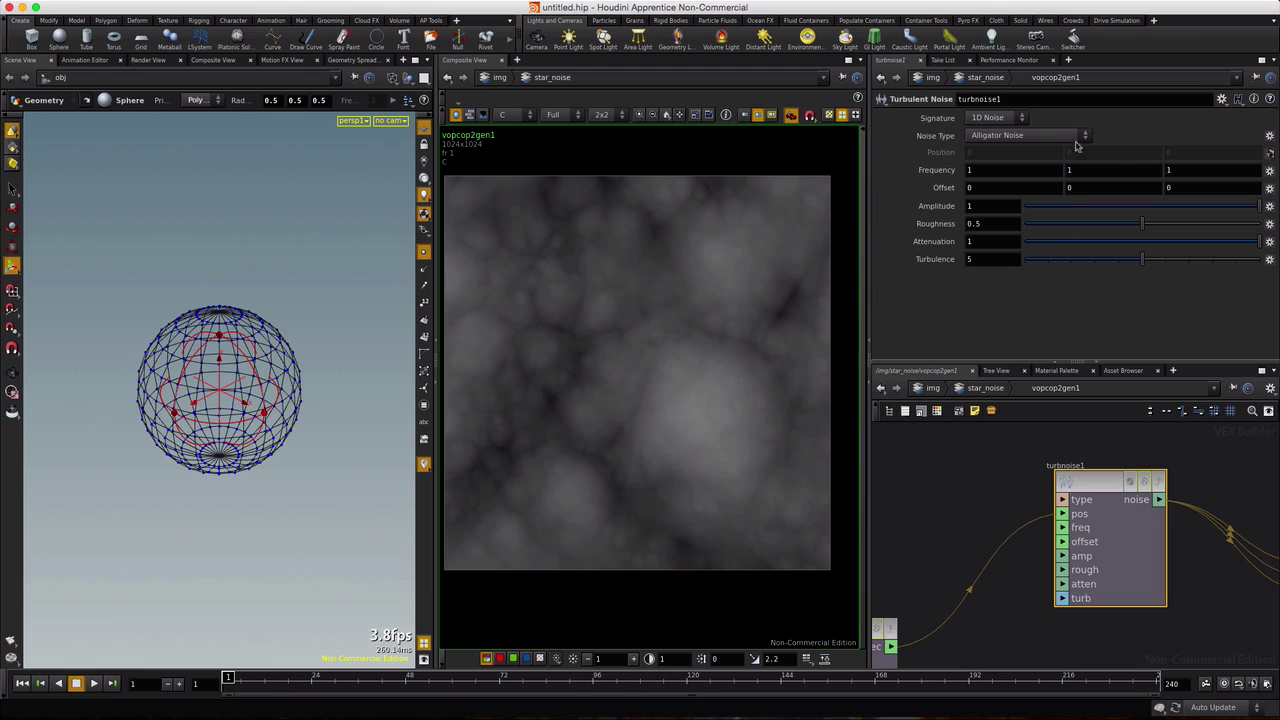
pyautogui.click(1020, 118)
pyautogui.click(989, 145)
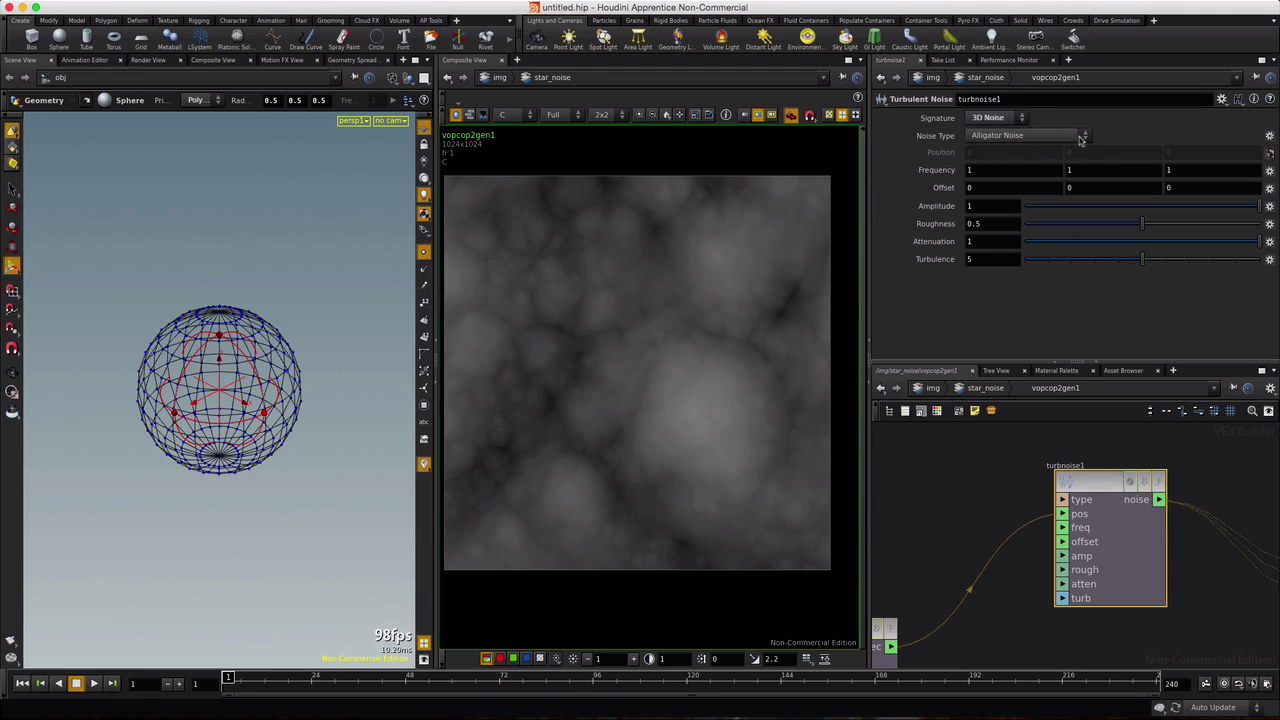
pyautogui.click(1082, 136)
pyautogui.click(1005, 160)
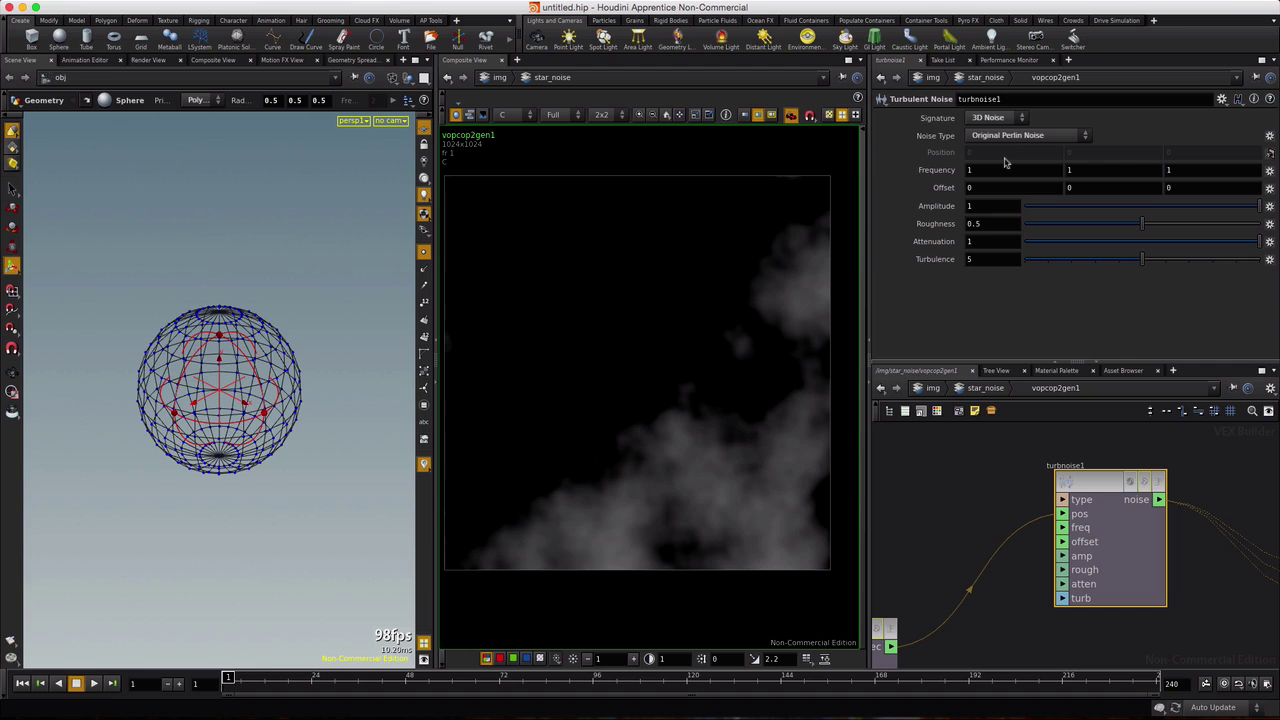
pyautogui.moveTo(918, 177); pyautogui.dragTo(1186, 206, button='middle')
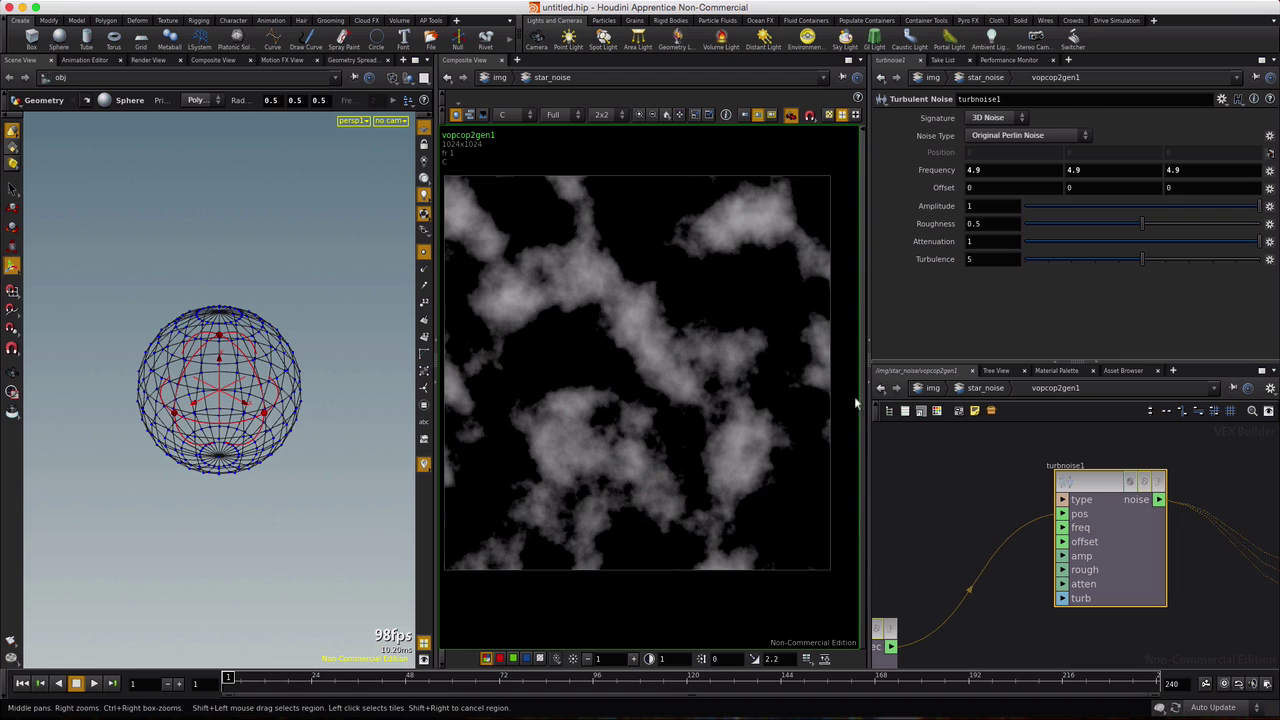
# Step: Return to the obj network, enter star_sphere, and select sphere1
pyautogui.click(921, 389)
pyautogui.click(919, 390)
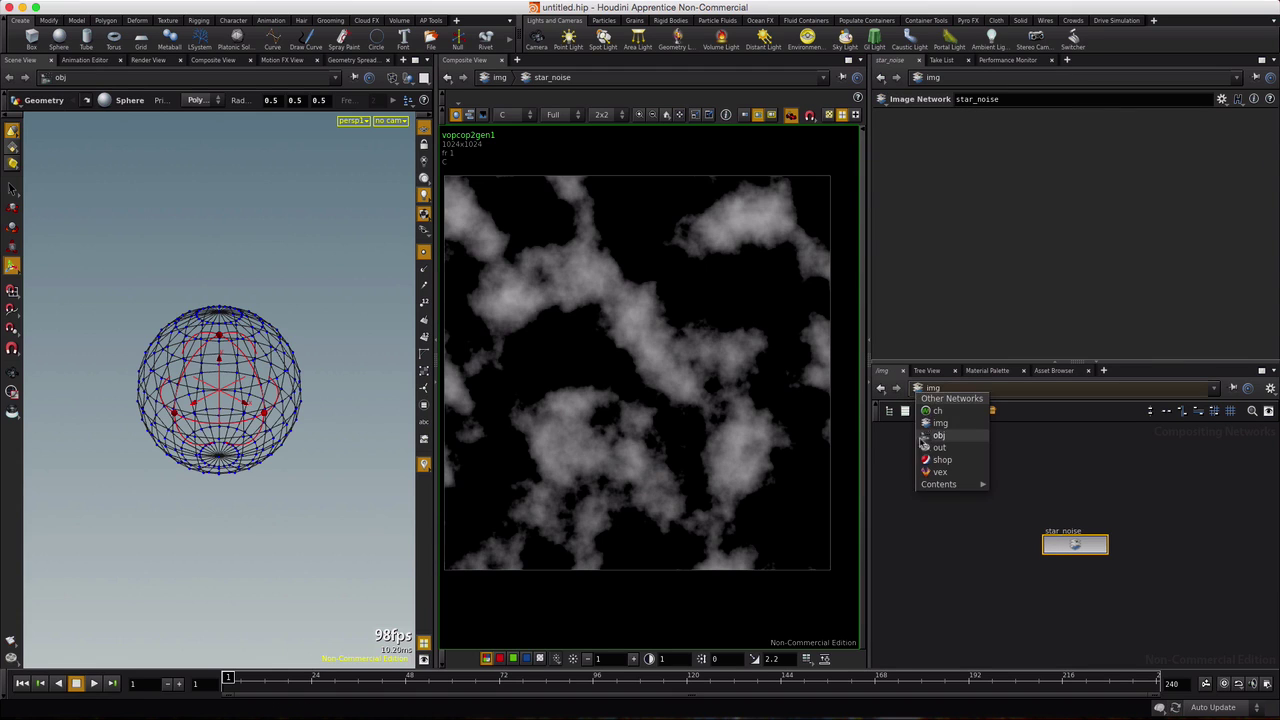
pyautogui.click(928, 440)
pyautogui.doubleClick(1108, 522)
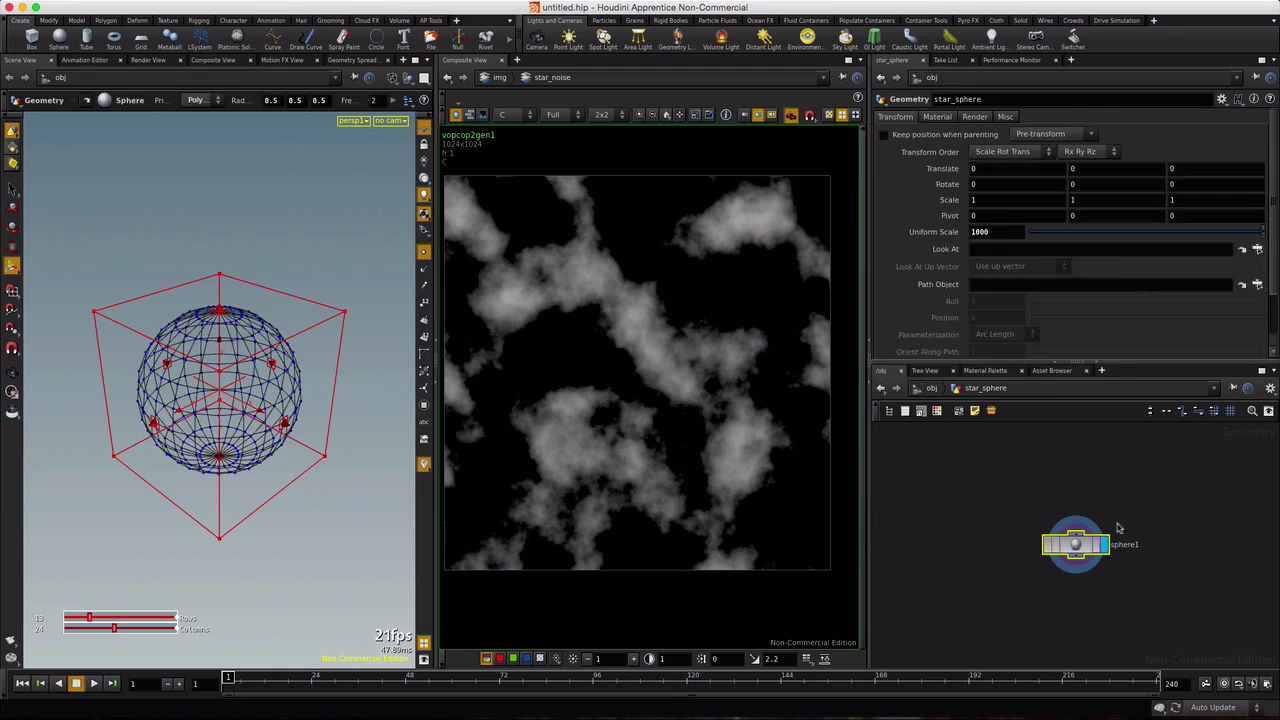
pyautogui.moveTo(1052, 457); pyautogui.dragTo(1088, 471)
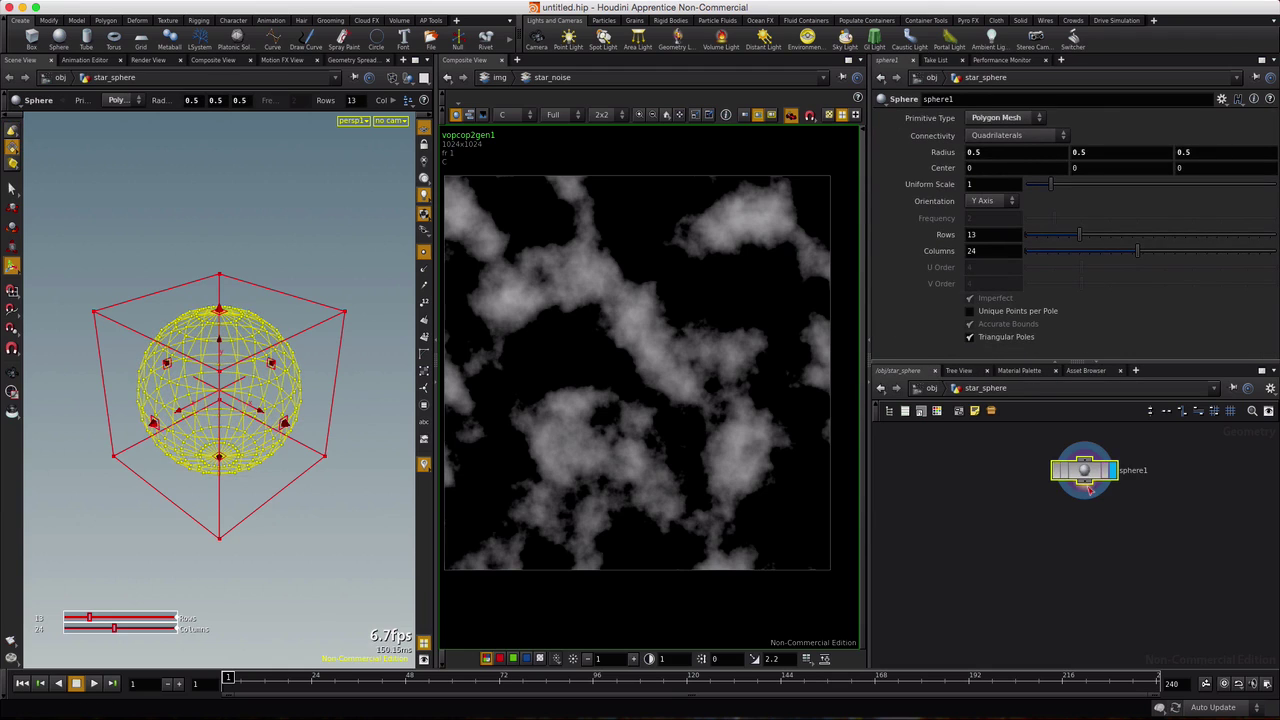
# Step: Add attribfrommap1 below sphere1 and make it the displayed node
pyautogui.press('Tab')
pyautogui.write('attr')
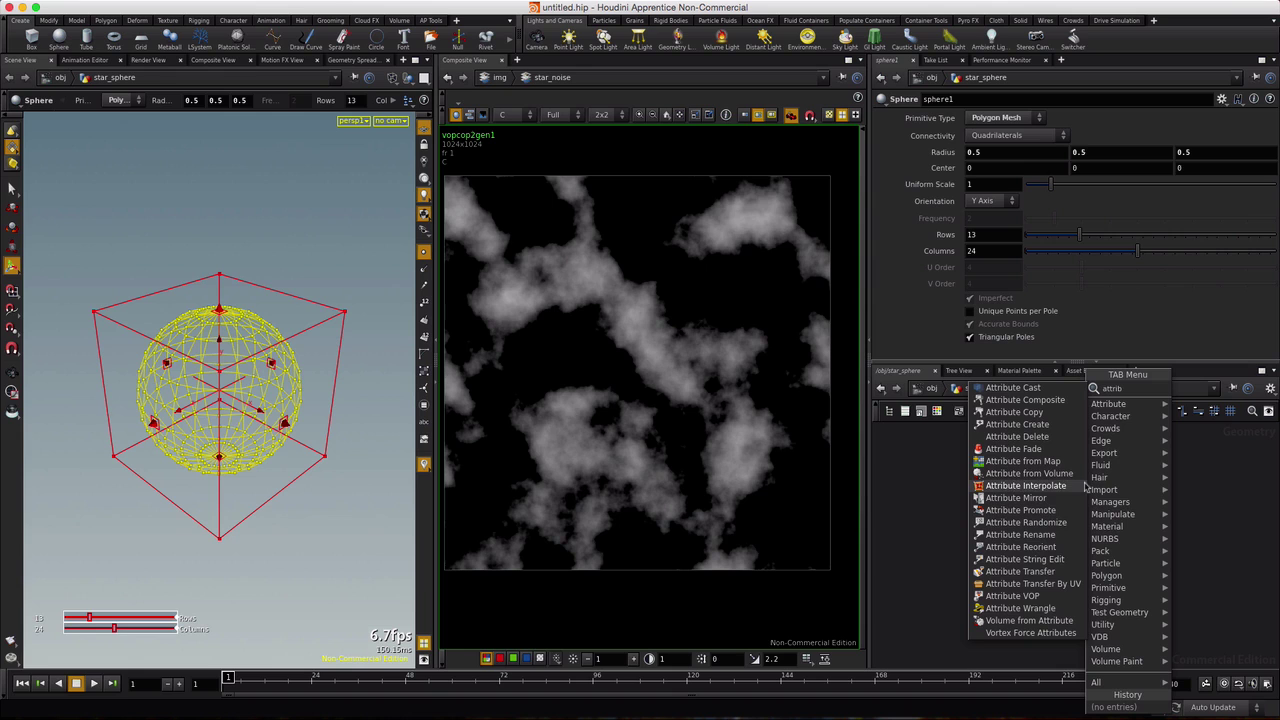
pyautogui.click(1012, 462)
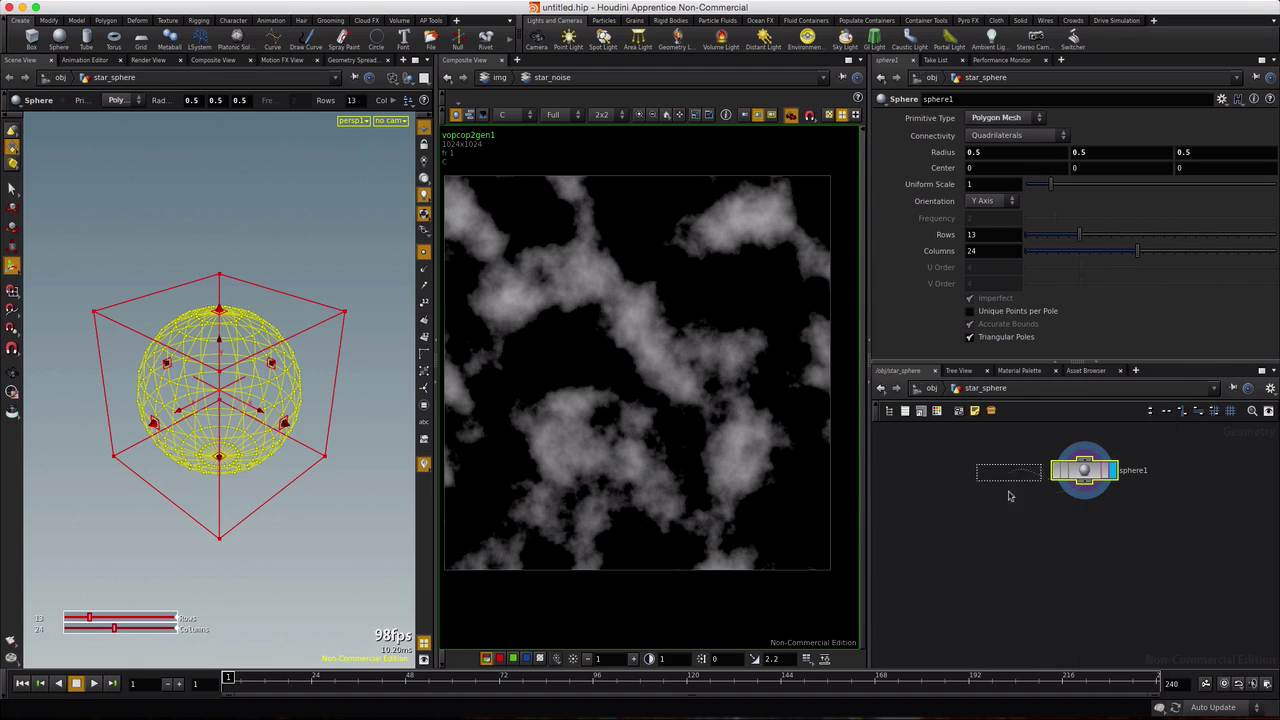
pyautogui.click(1083, 535)
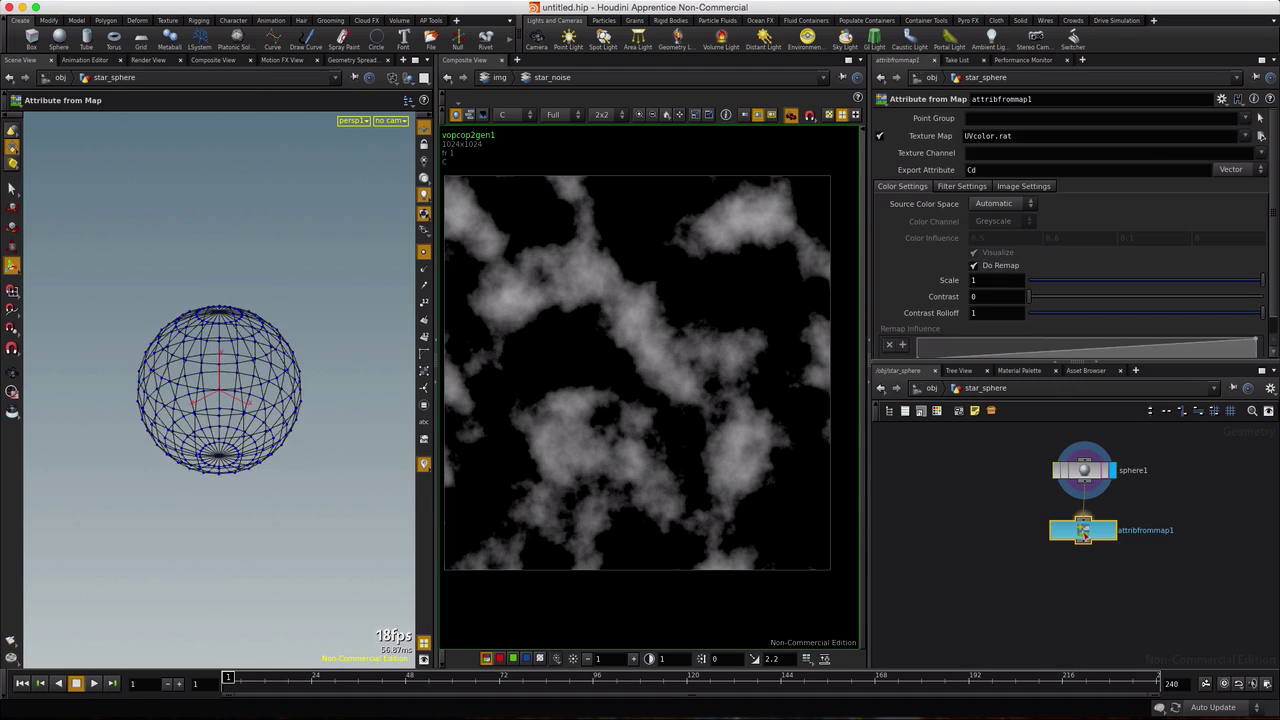
pyautogui.click(1112, 535)
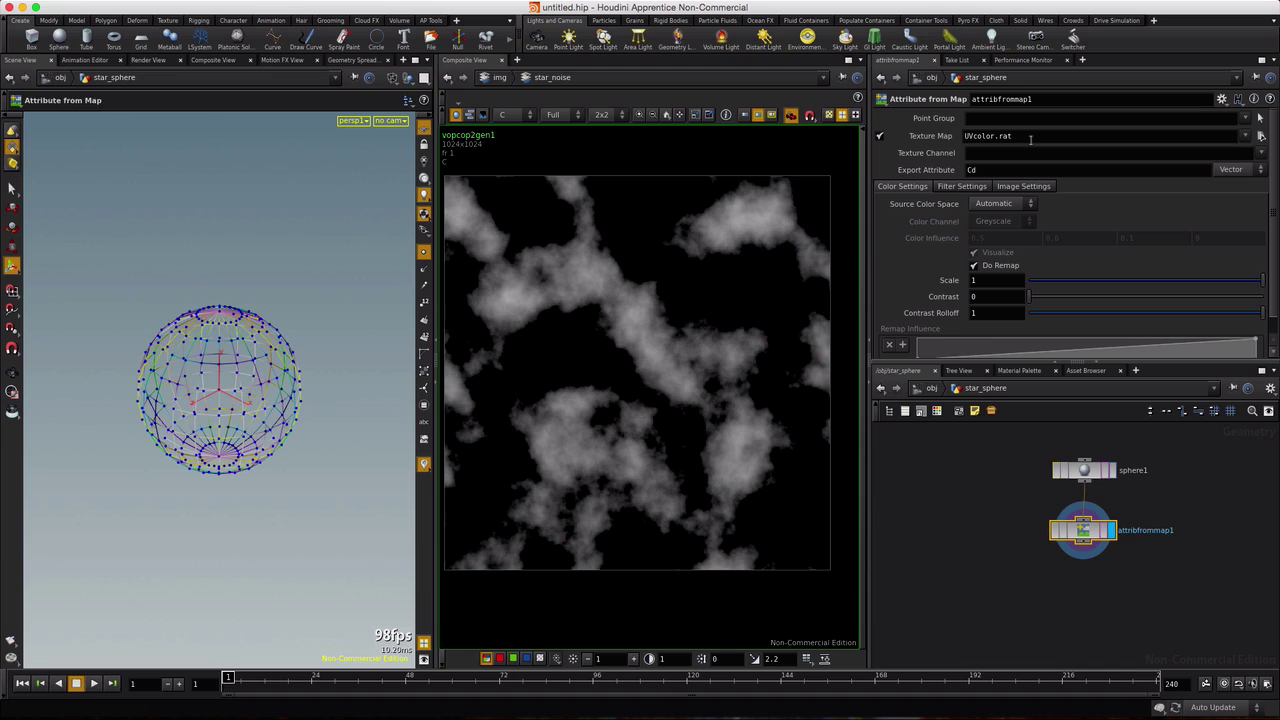
pyautogui.rightClick(464, 64)
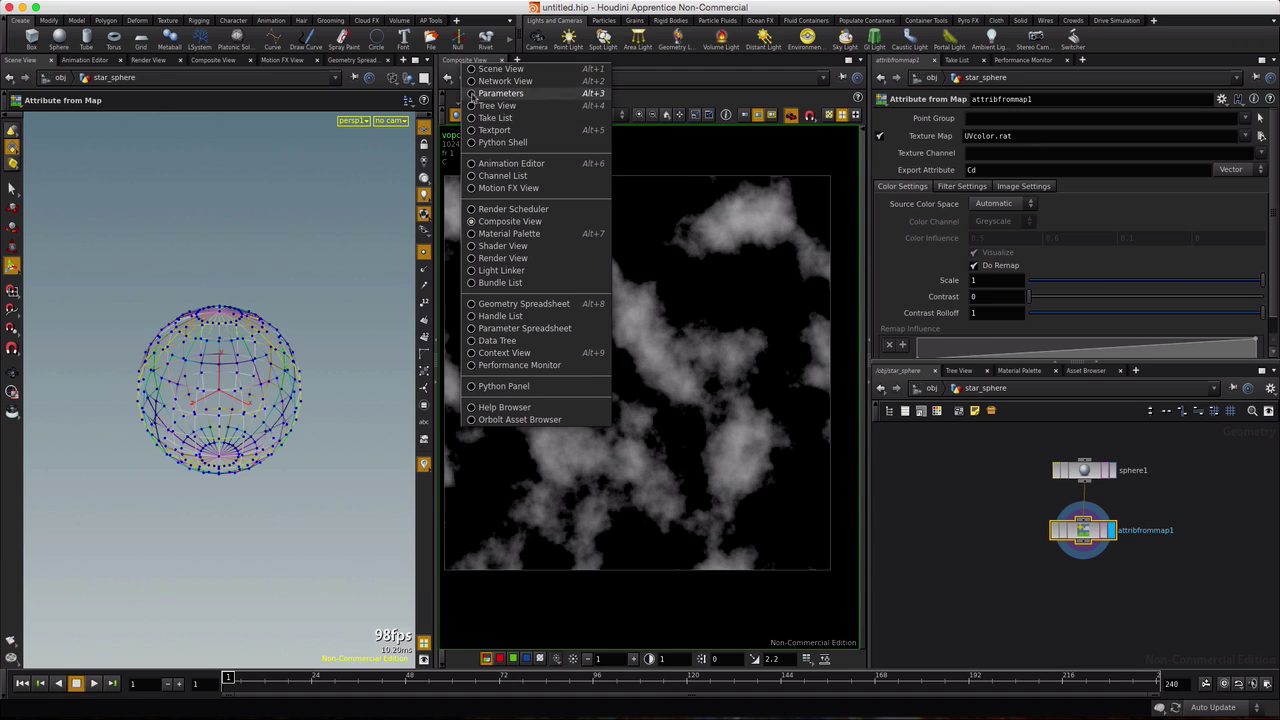
pyautogui.click(474, 106)
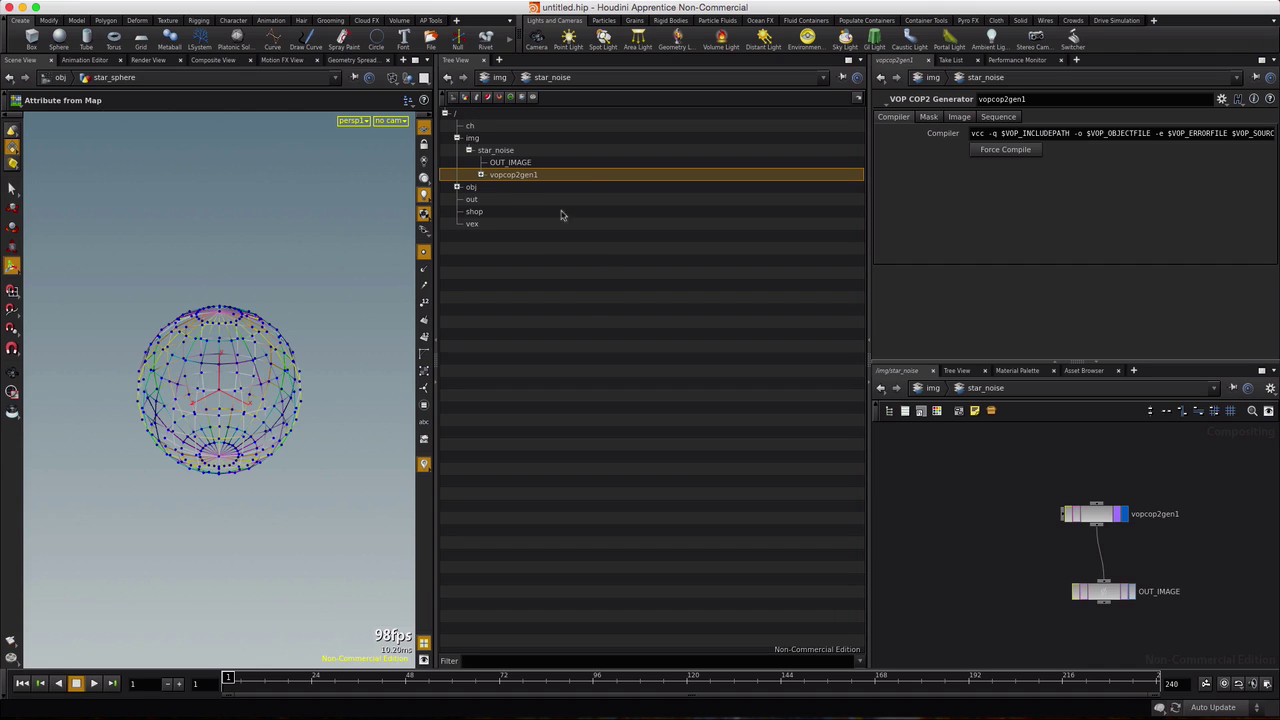
pyautogui.click(457, 188)
pyautogui.click(469, 199)
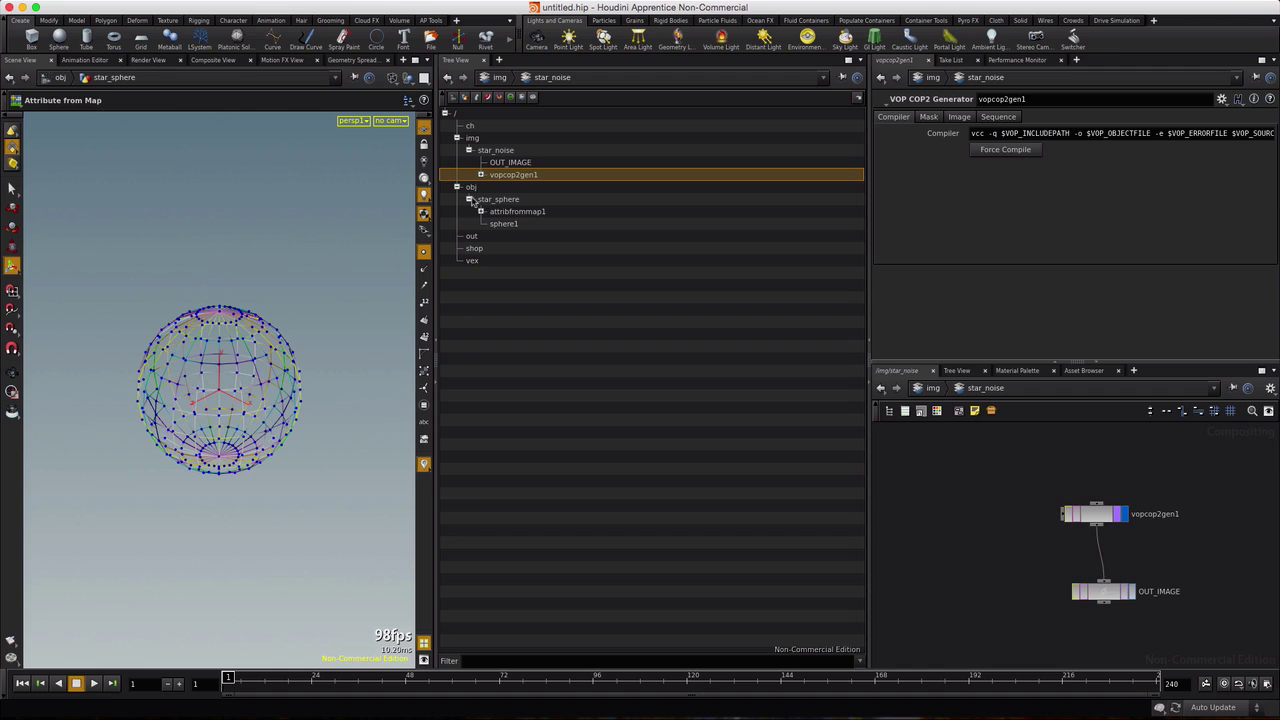
pyautogui.click(520, 212)
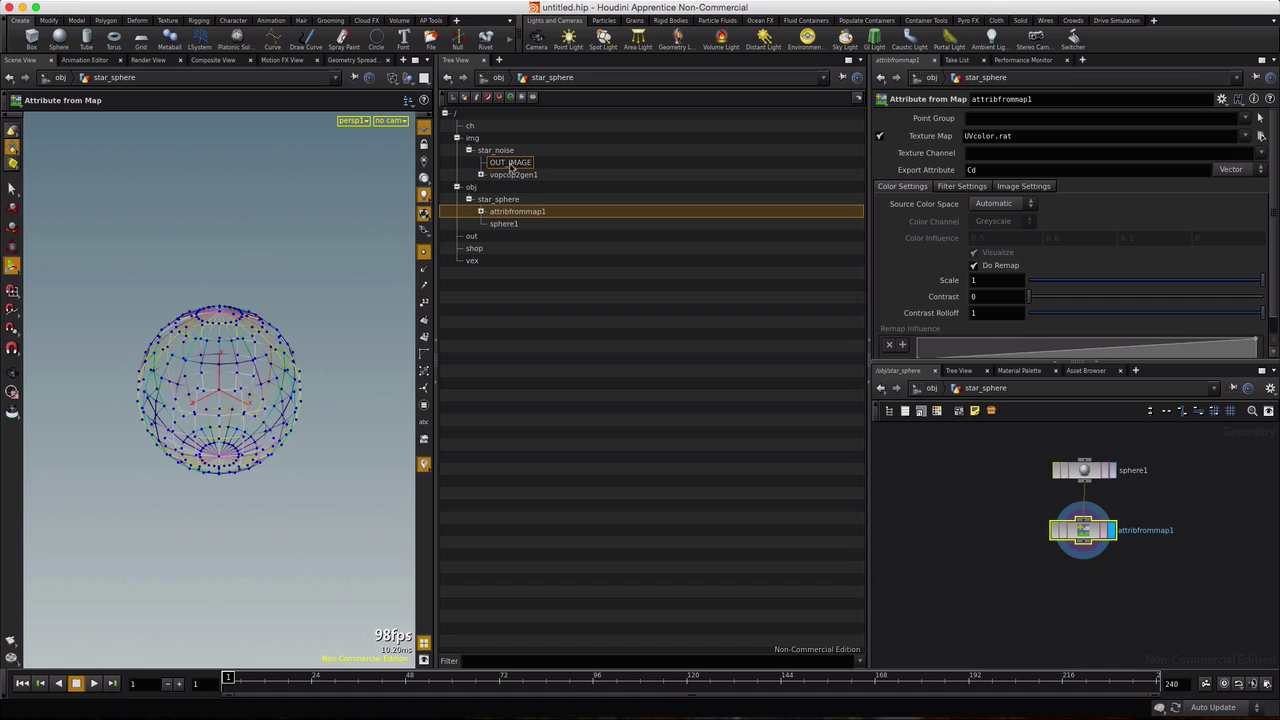
pyautogui.moveTo(512, 166); pyautogui.dragTo(1010, 136)
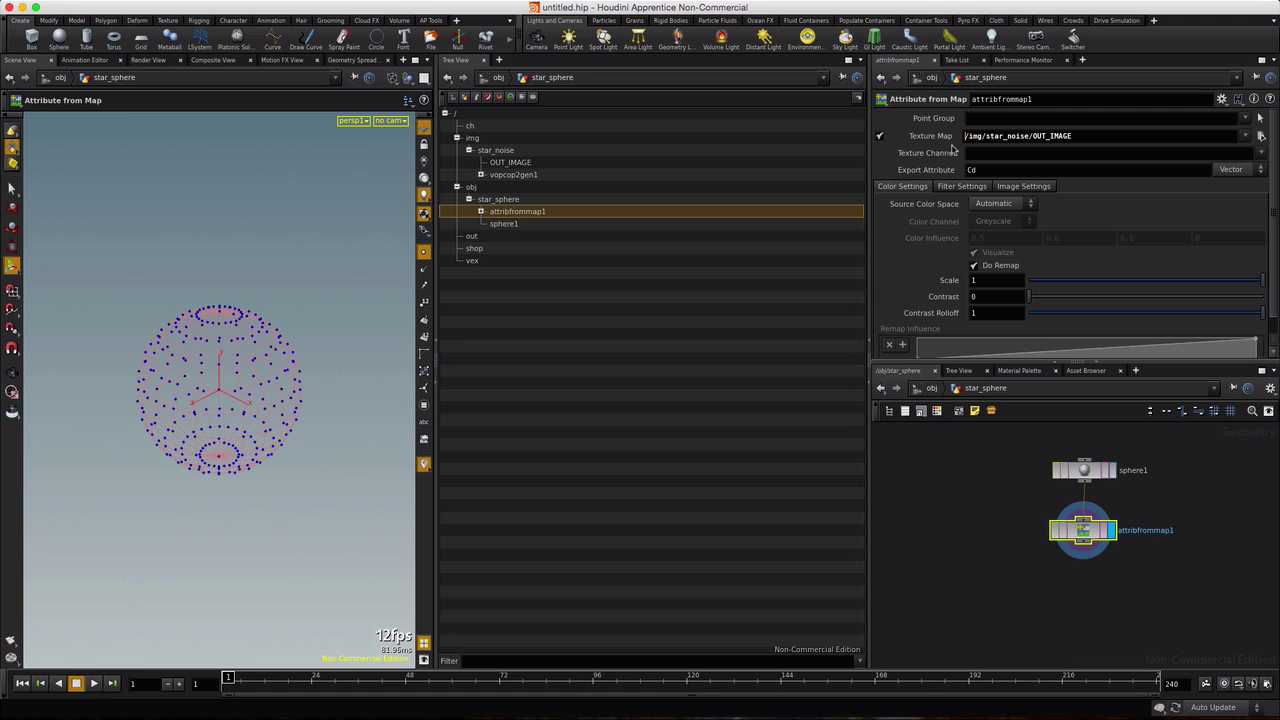
pyautogui.write('op:')
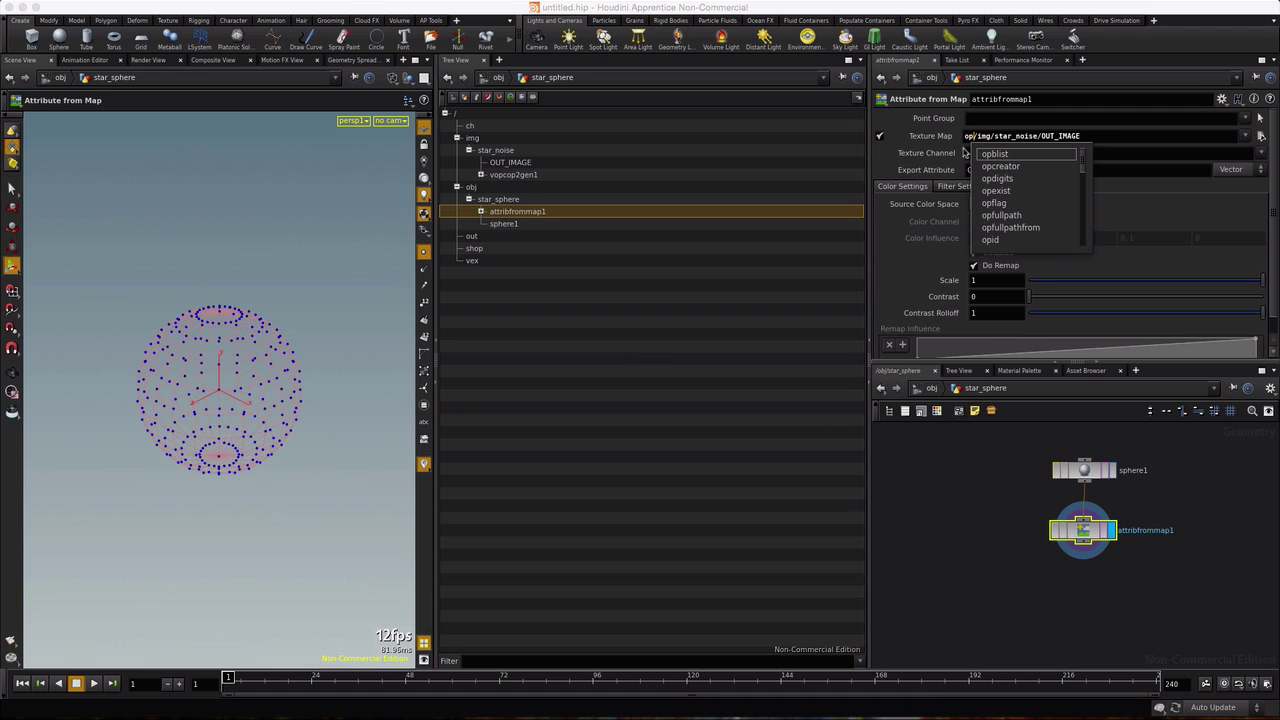
pyautogui.click(966, 535)
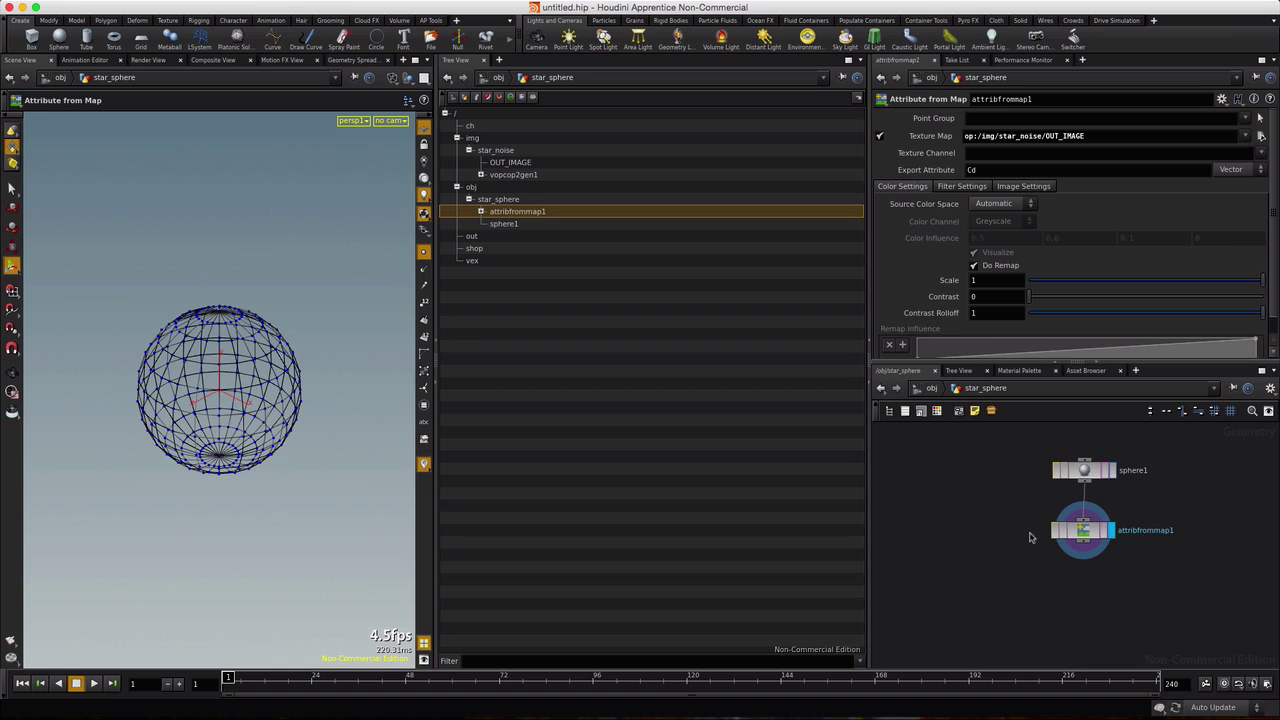
pyautogui.moveTo(1086, 534); pyautogui.dragTo(686, 596, button='middle')
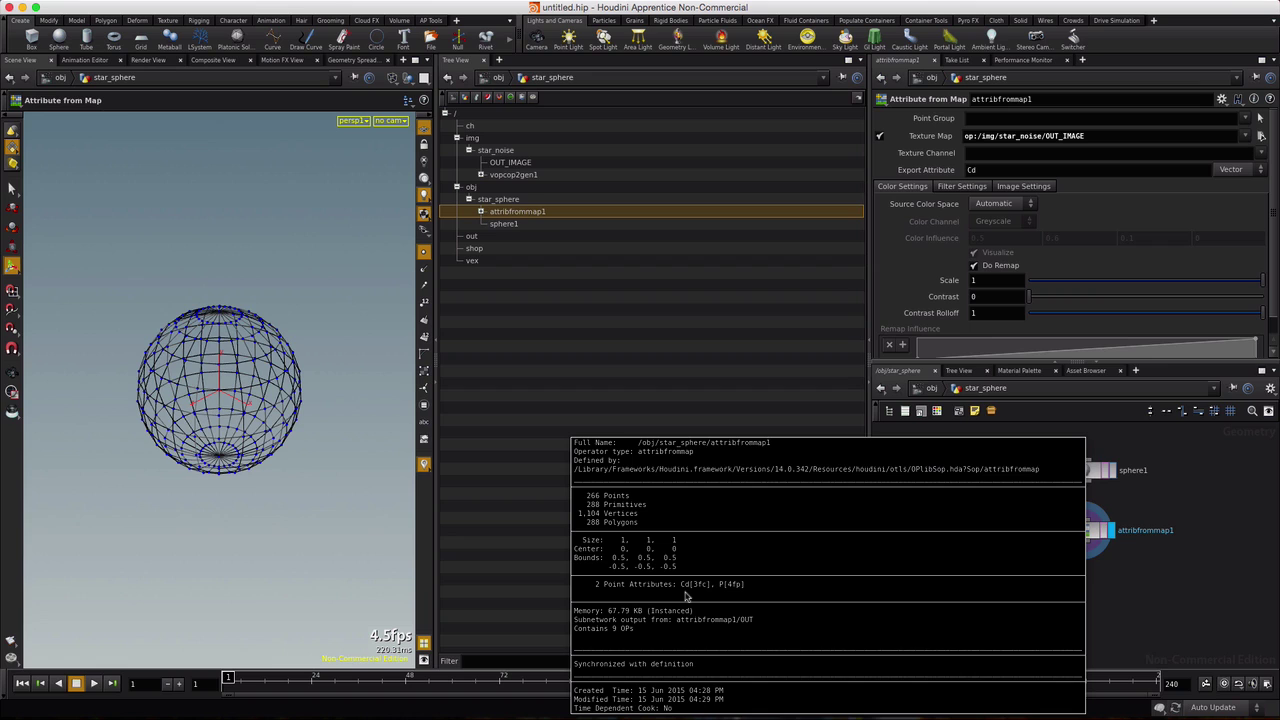
pyautogui.moveTo(686, 596); pyautogui.dragTo(688, 596, button='middle')
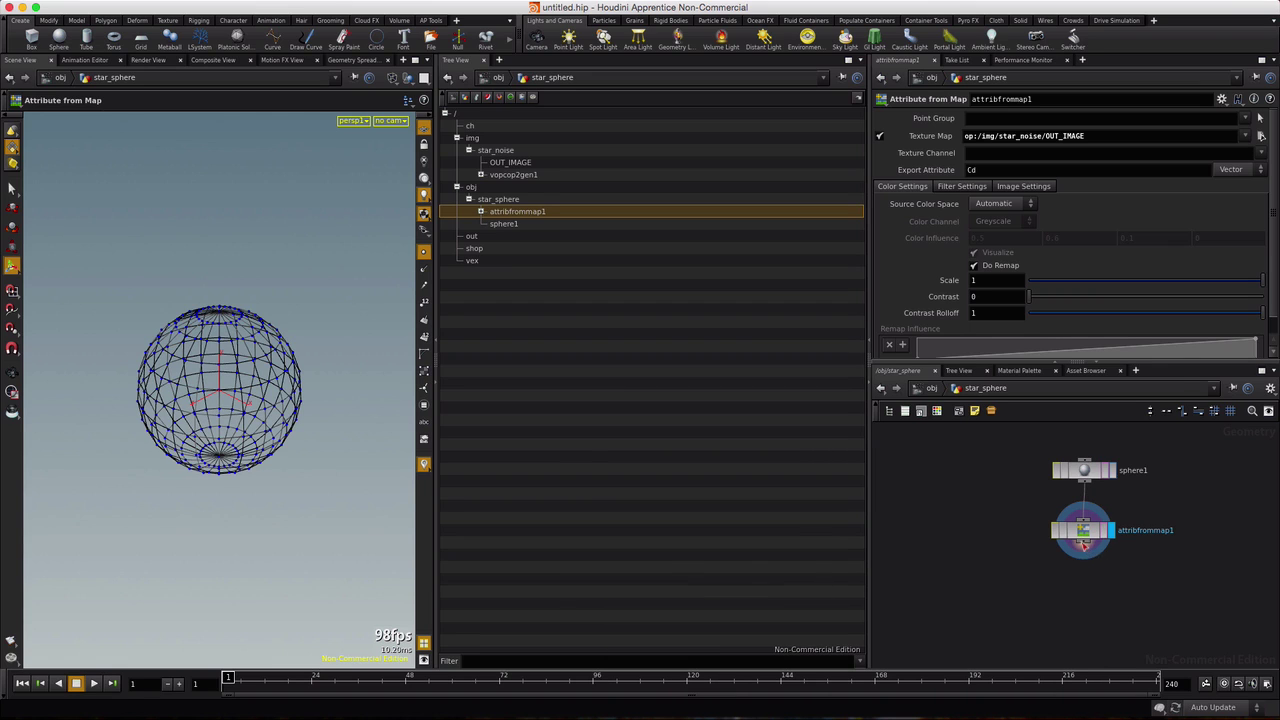
# Step: Add a Scatter node below attribfrommap1 and display its 1000 scattered points
pyautogui.press('Tab')
pyautogui.write('scat')
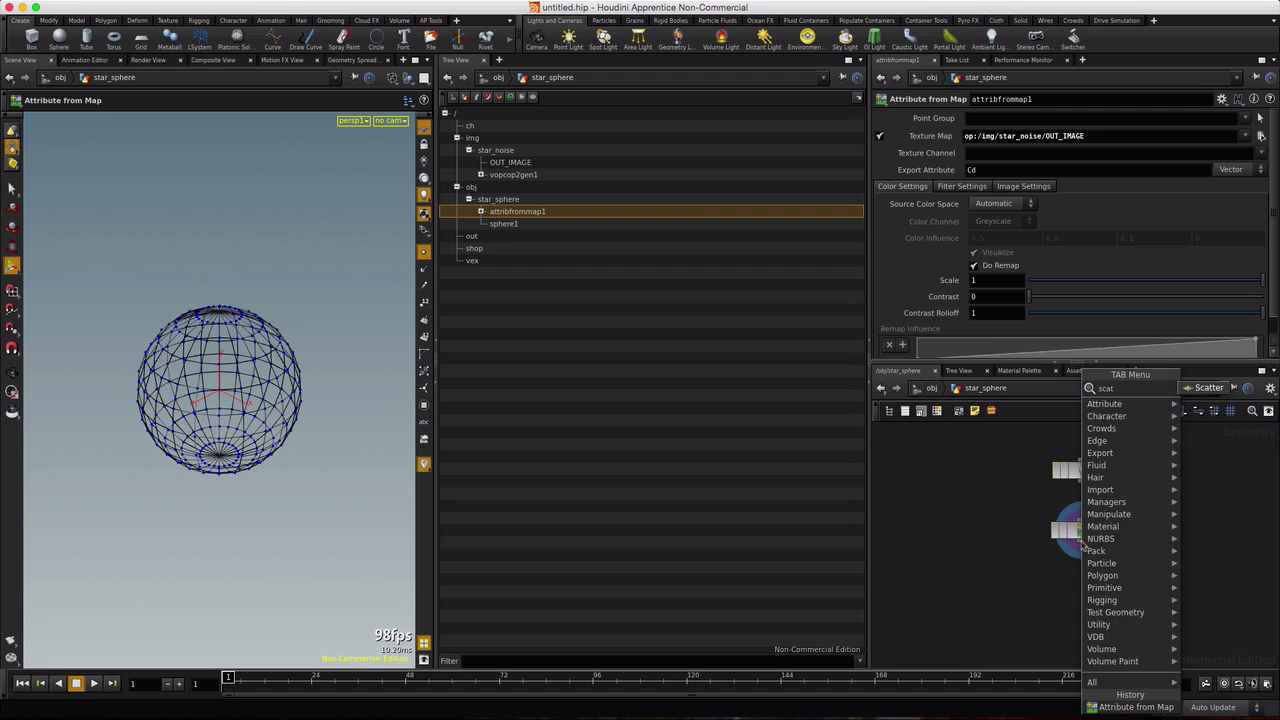
pyautogui.press('Escape')
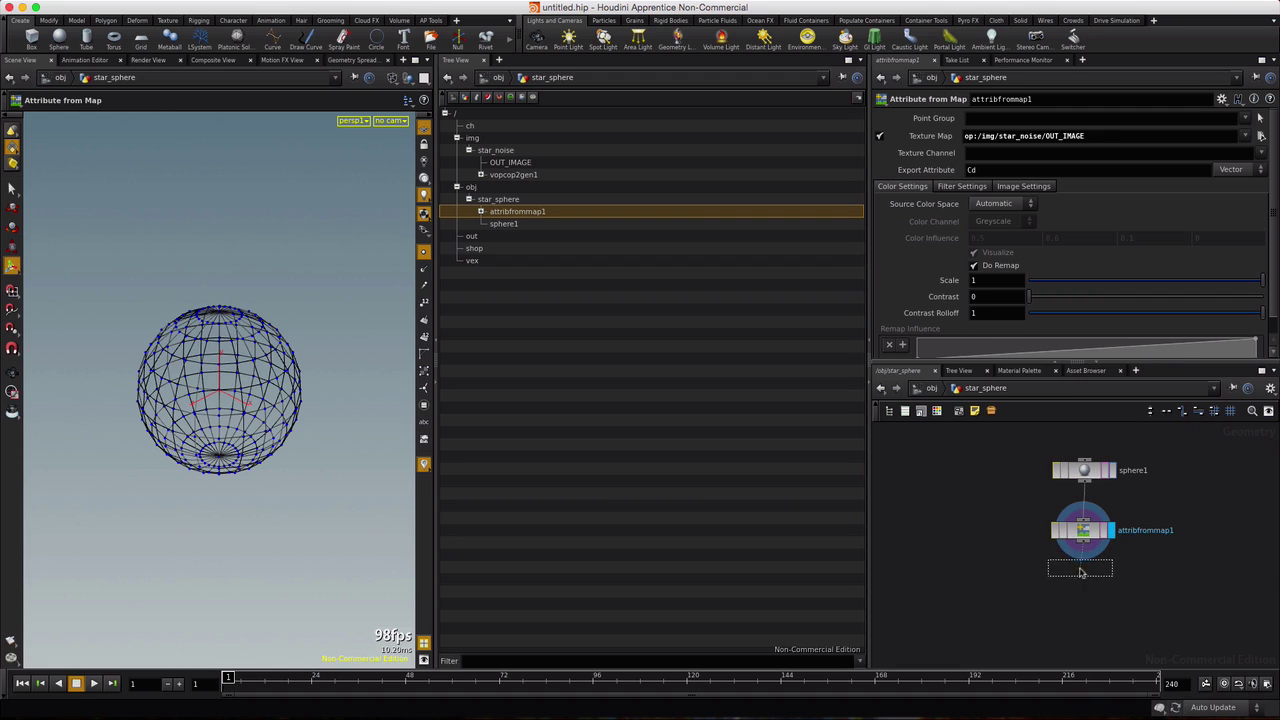
pyautogui.click(1086, 581)
pyautogui.click(1116, 581)
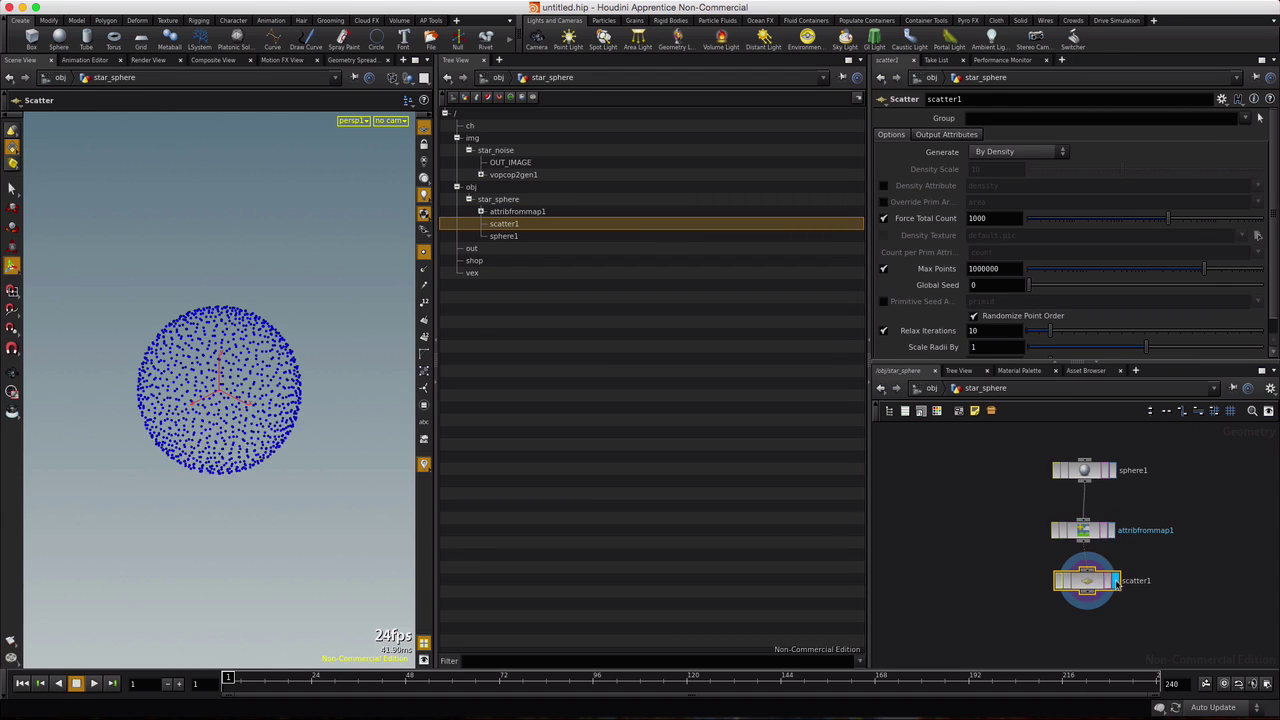
# Step: Close the Tree View pane to widen the viewport, then tumble the point sphere
pyautogui.click(860, 61)
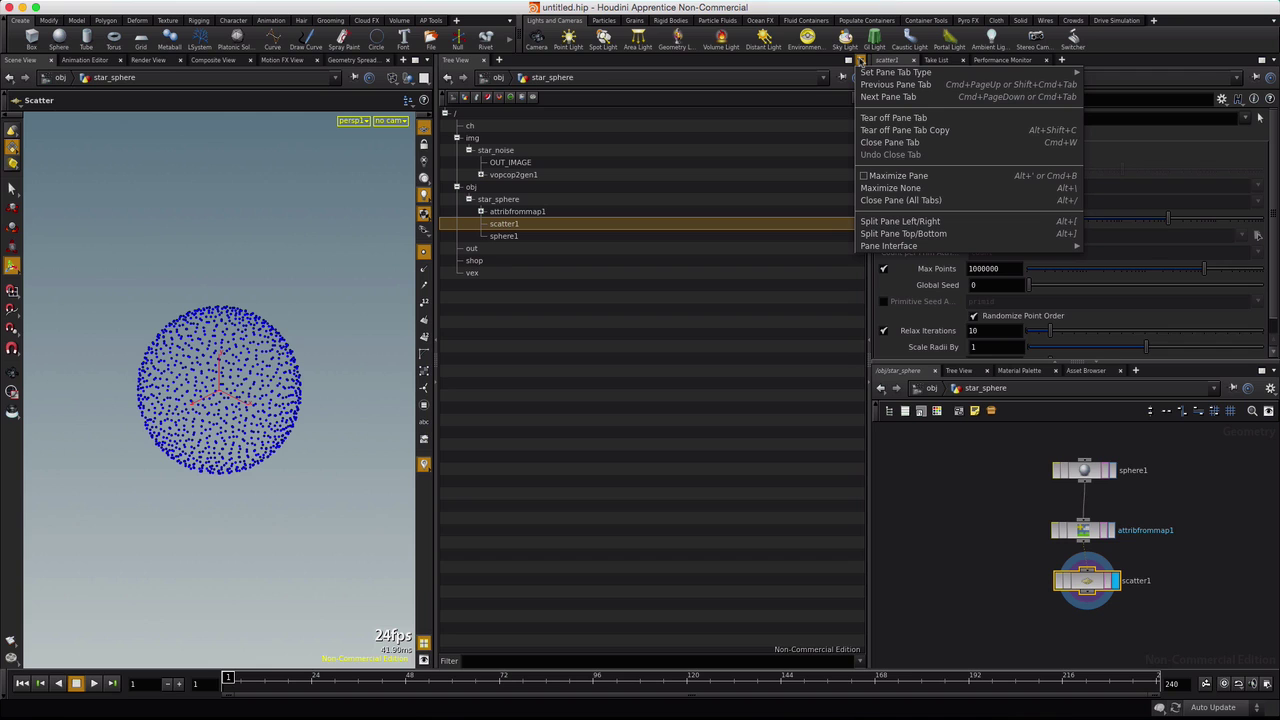
pyautogui.click(883, 202)
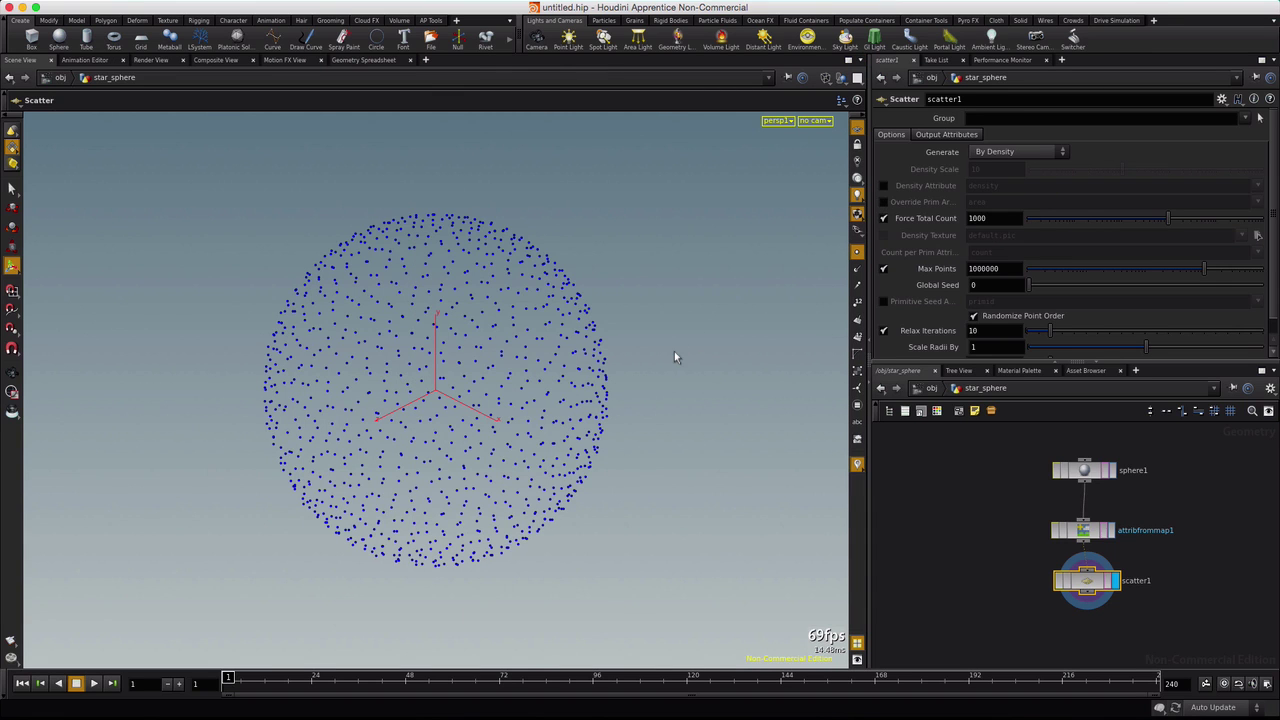
pyautogui.press('Escape')
pyautogui.moveTo(508, 371); pyautogui.dragTo(660, 317)
pyautogui.press('Return')
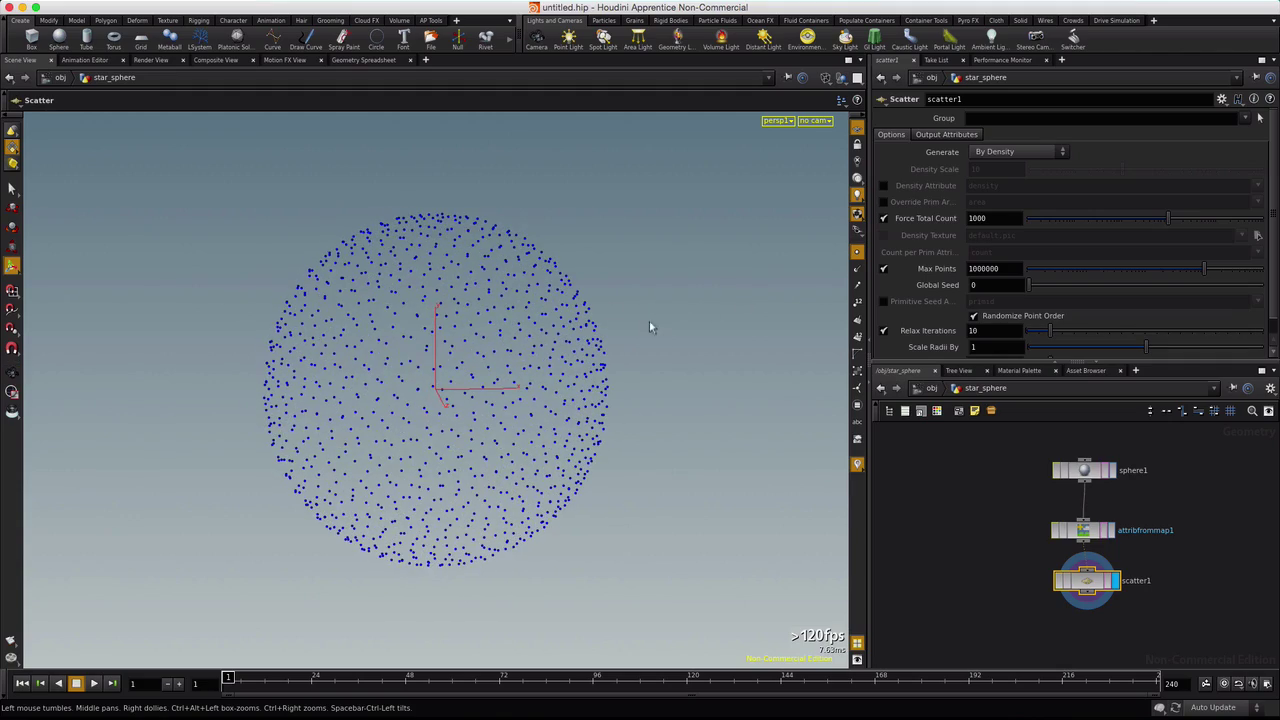
# Step: Enable scatter1's Density Attribute and set it to Cd alone, removing 'density'
pyautogui.click(884, 187)
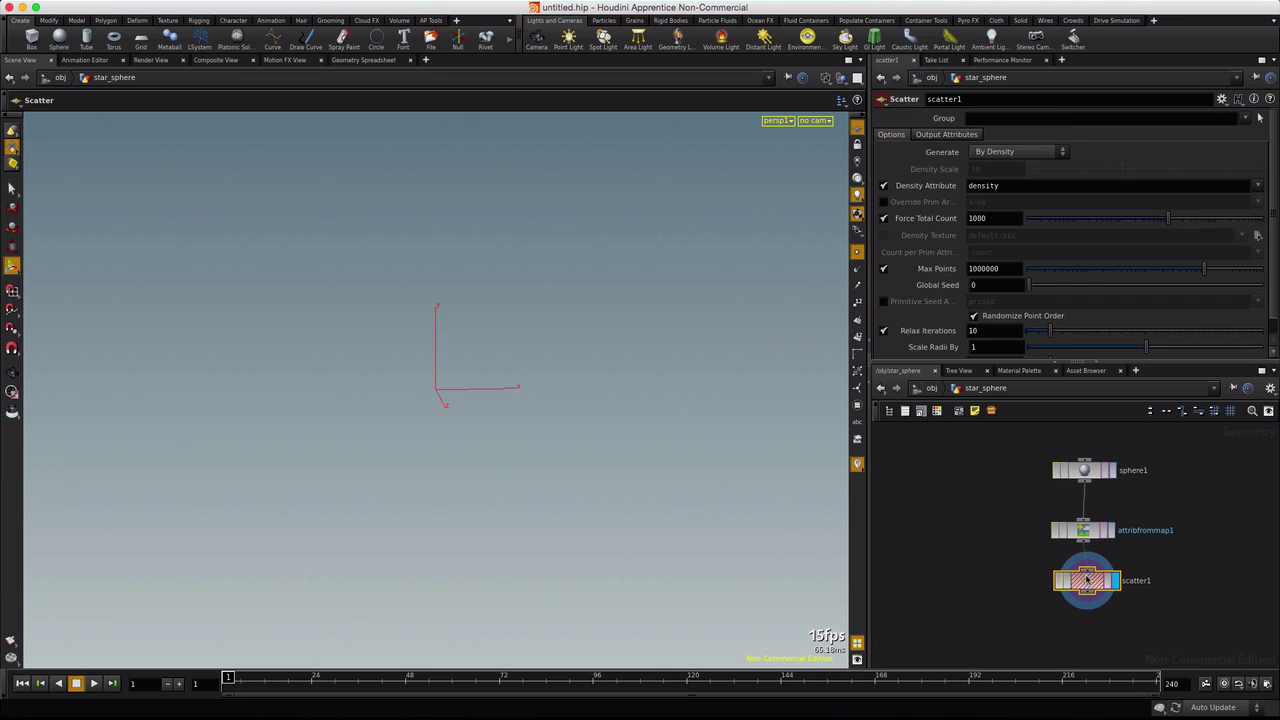
pyautogui.moveTo(1087, 580); pyautogui.dragTo(951, 478, button='middle')
pyautogui.click(1258, 186)
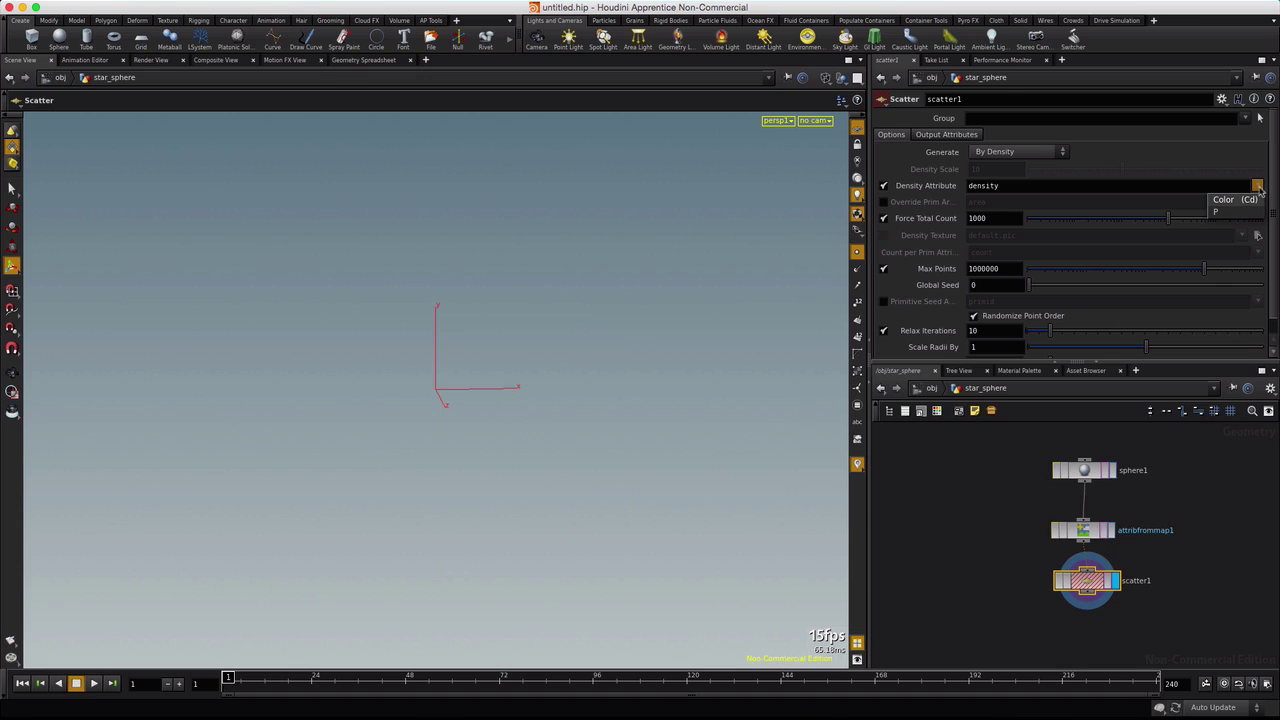
pyautogui.click(1231, 201)
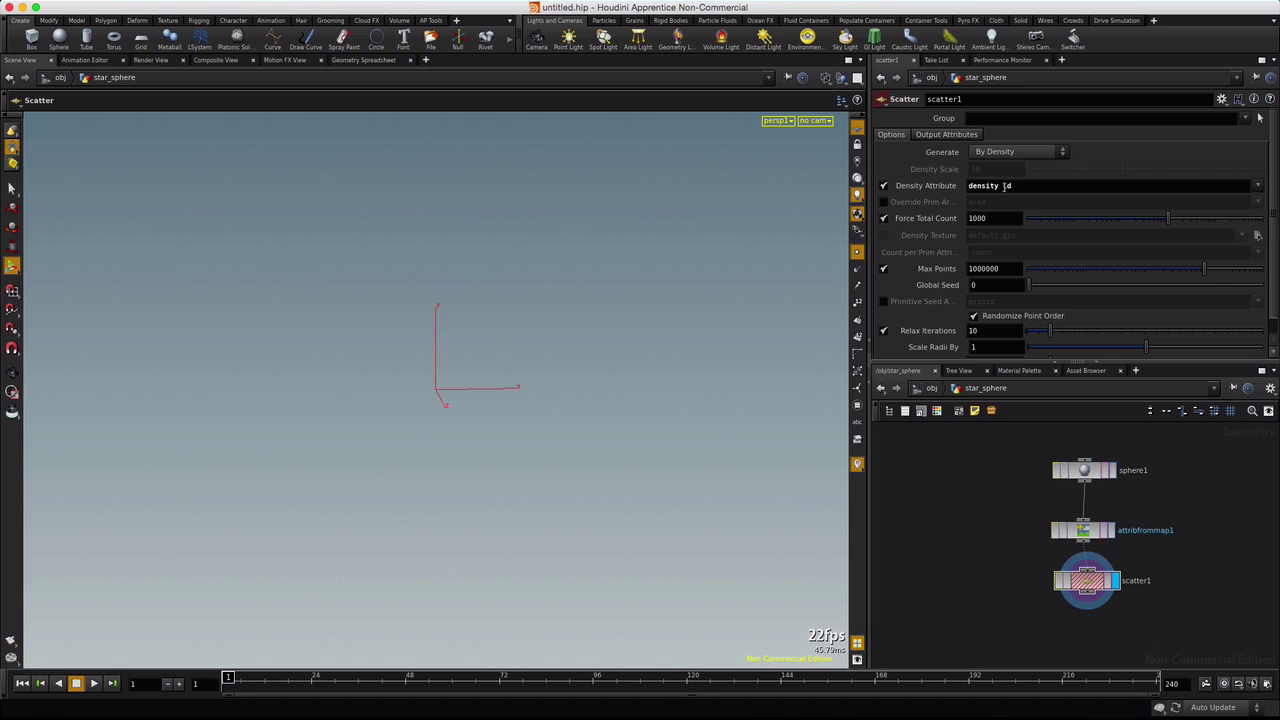
pyautogui.moveTo(1000, 185); pyautogui.dragTo(968, 187)
pyautogui.press('BackSpace')
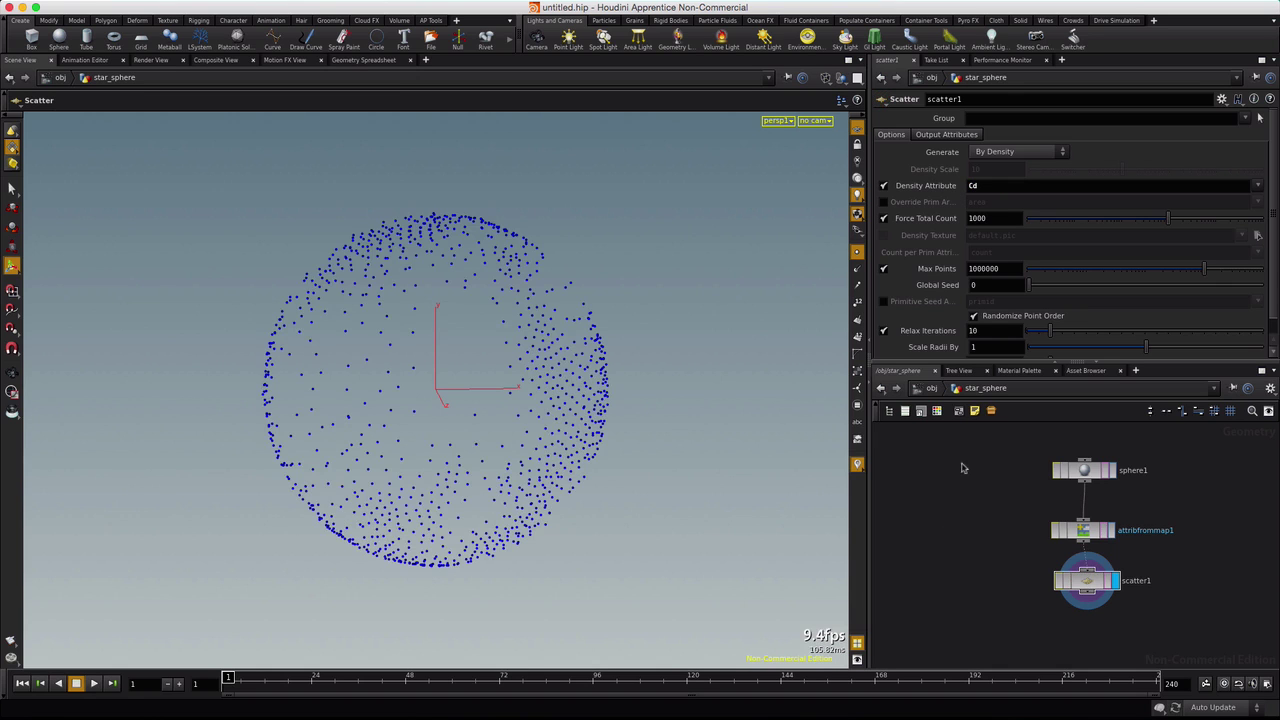
pyautogui.press('Escape')
pyautogui.moveTo(543, 343); pyautogui.dragTo(443, 320)
pyautogui.press('Return')
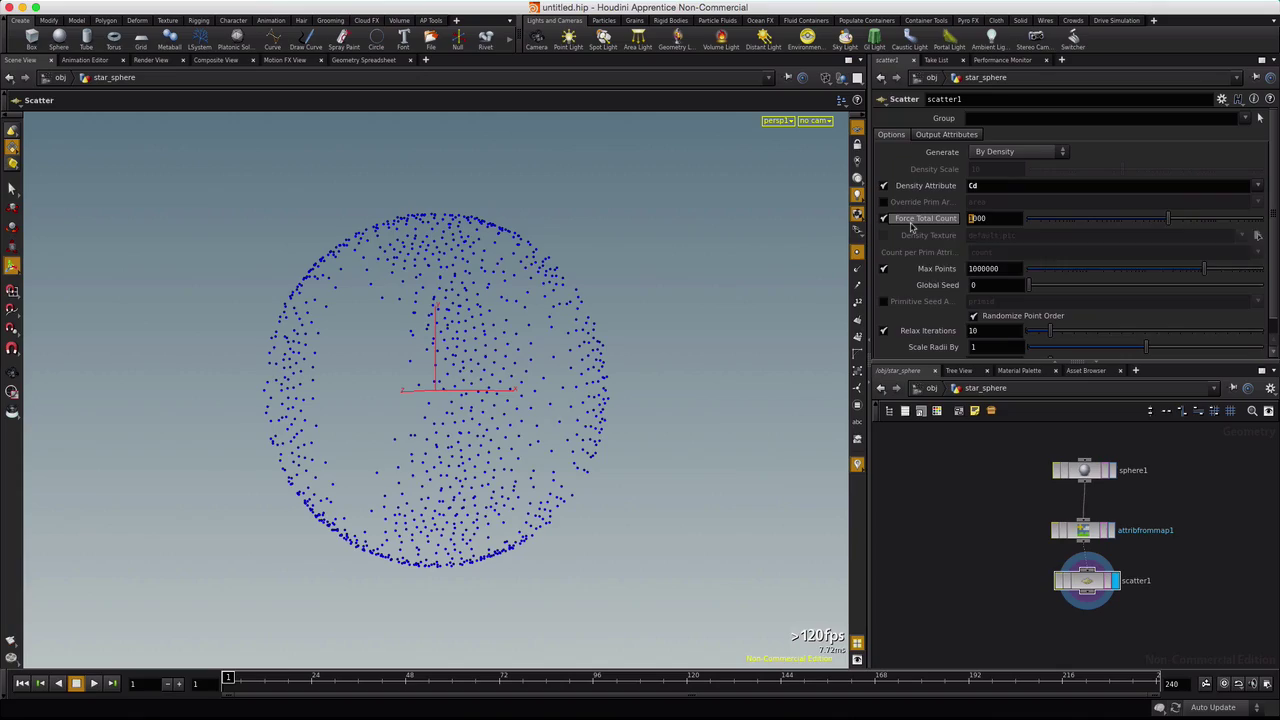
# Step: Raise Force Total Count to 5000 and inspect the denser, patchy point sphere
pyautogui.write('5')
pyautogui.press('Return')
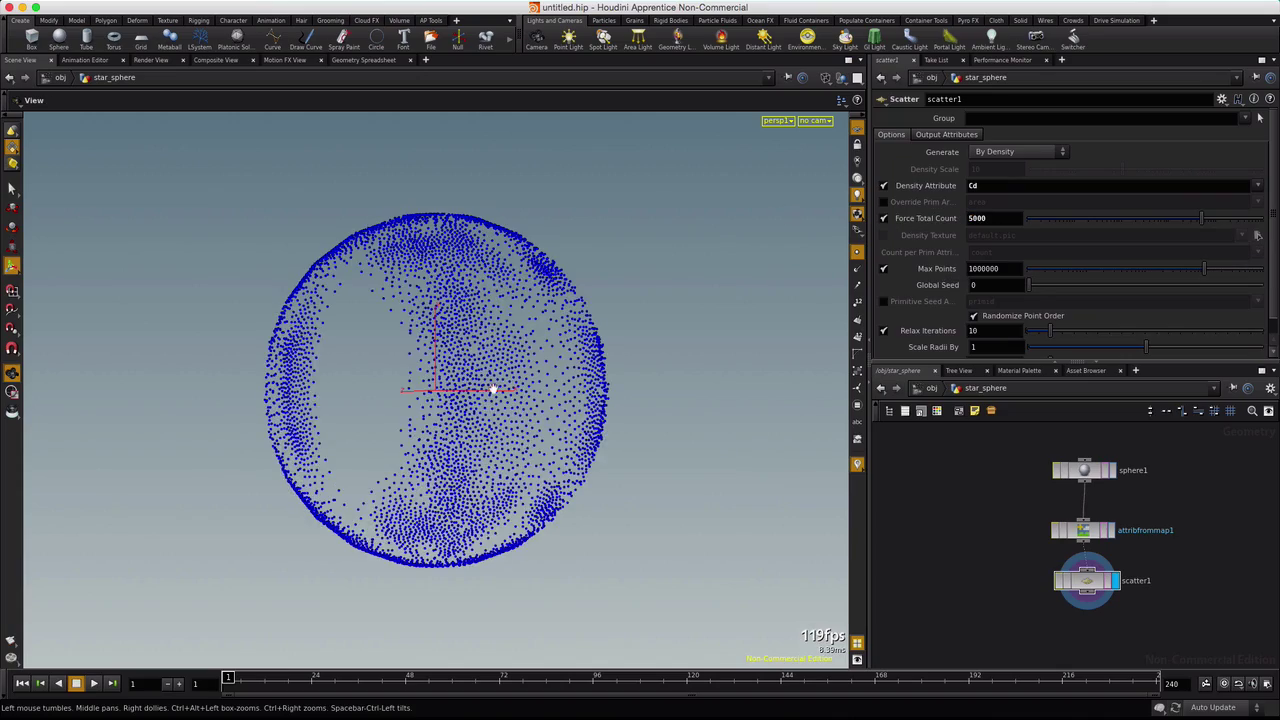
pyautogui.moveTo(493, 390); pyautogui.dragTo(517, 425)
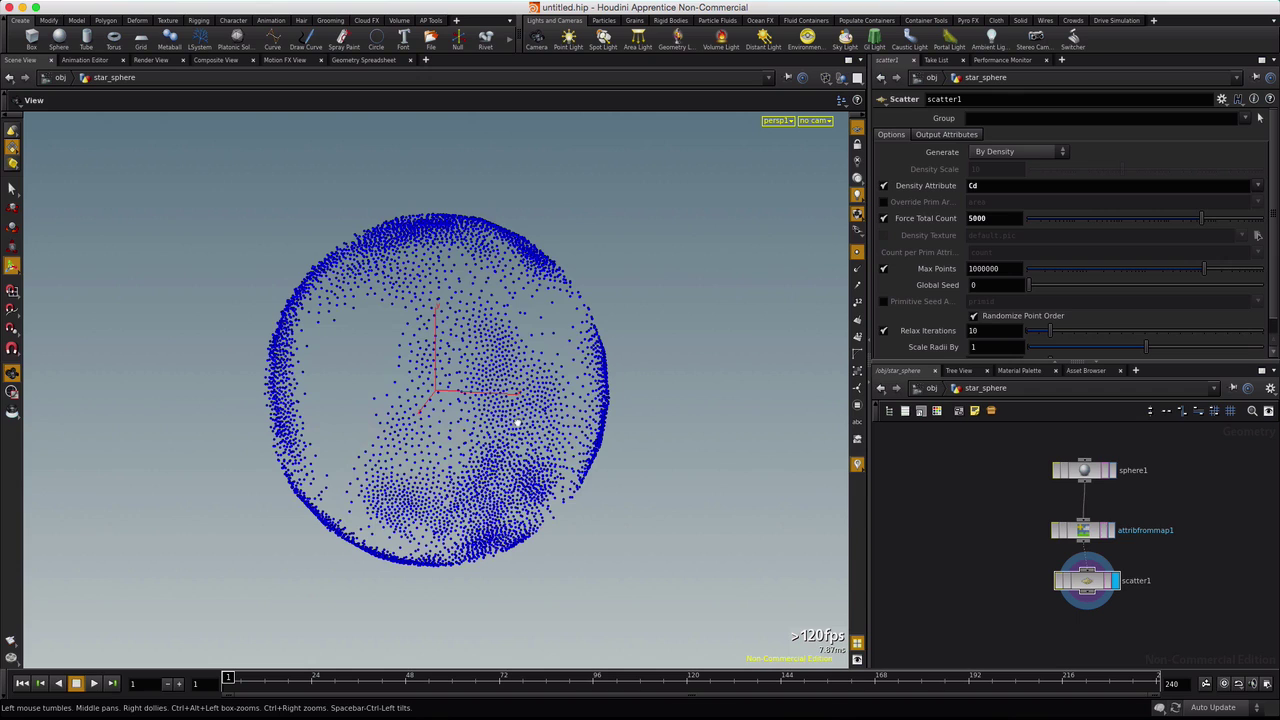
pyautogui.press('Return')
# Step: Enable Output Radius Attribute (pscale) on scatter1 and pick Point Wrangle from the 'point' search
pyautogui.click(935, 136)
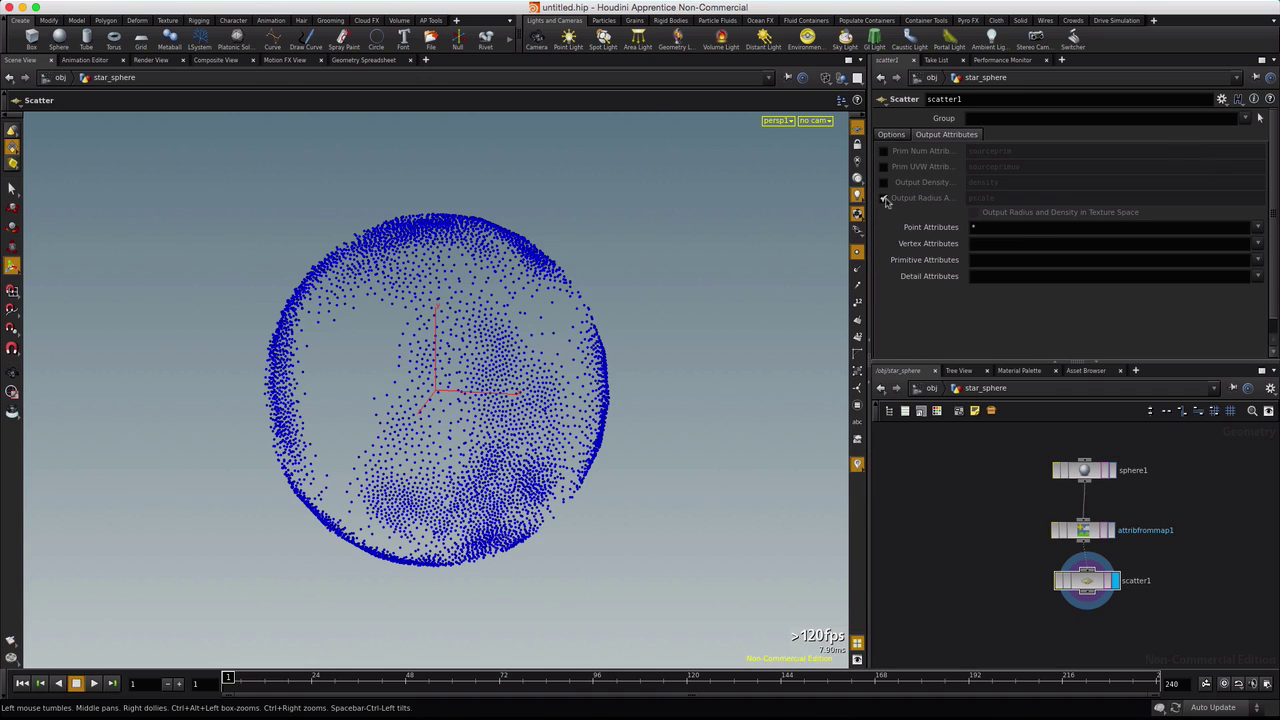
pyautogui.click(884, 199)
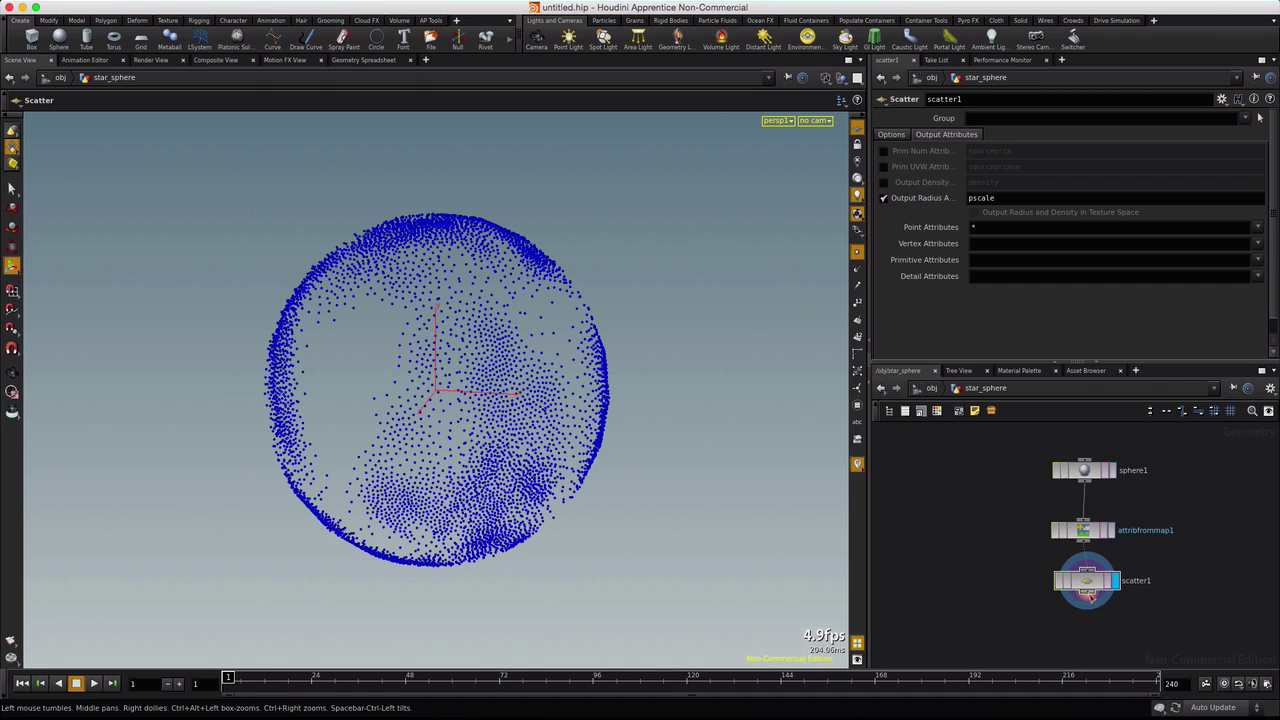
pyautogui.press('Tab')
pyautogui.write('attri')
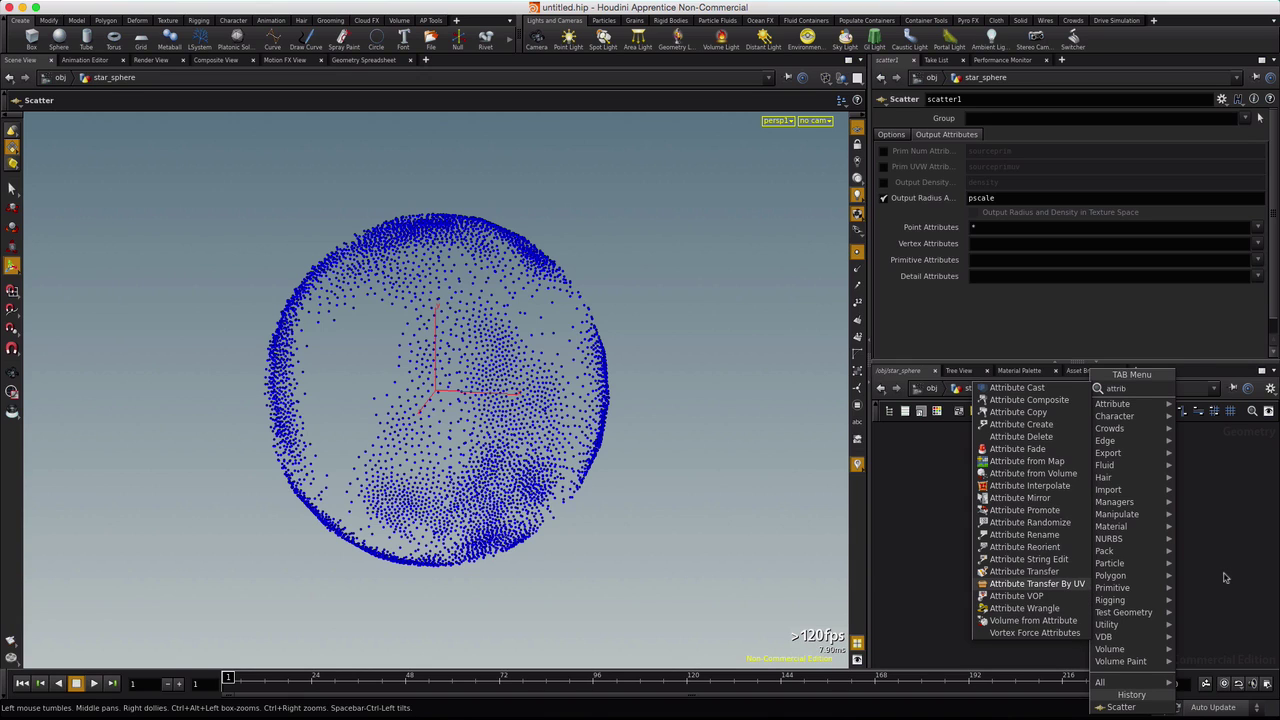
pyautogui.press('Escape')
pyautogui.press('Tab')
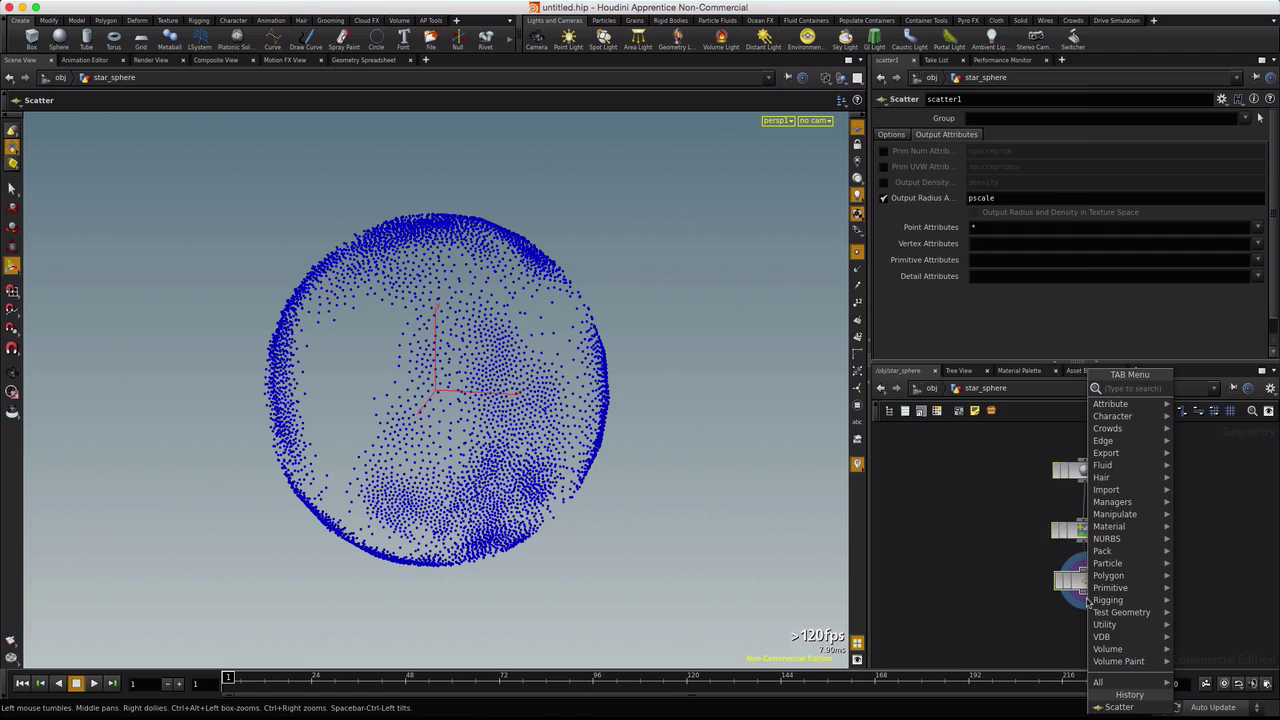
pyautogui.write('poin')
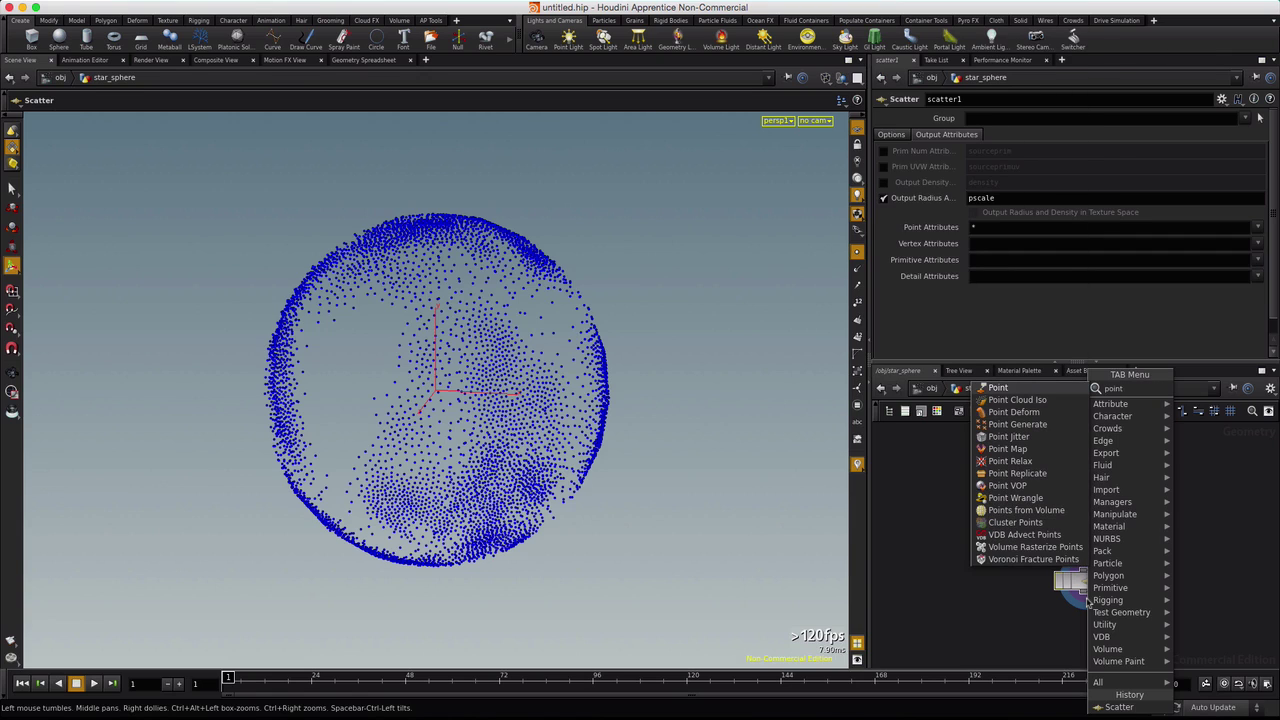
pyautogui.write('t')
pyautogui.press('Down')
pyautogui.press('Down')
pyautogui.press('Down')
pyautogui.press('Down')
pyautogui.press('Down')
pyautogui.press('Down')
pyautogui.press('Down')
pyautogui.press('Down')
pyautogui.press('Down')
pyautogui.press('Down')
pyautogui.press('Down')
pyautogui.press('Down')
pyautogui.press('Up')
pyautogui.press('Up')
pyautogui.press('Up')
pyautogui.press('Return')
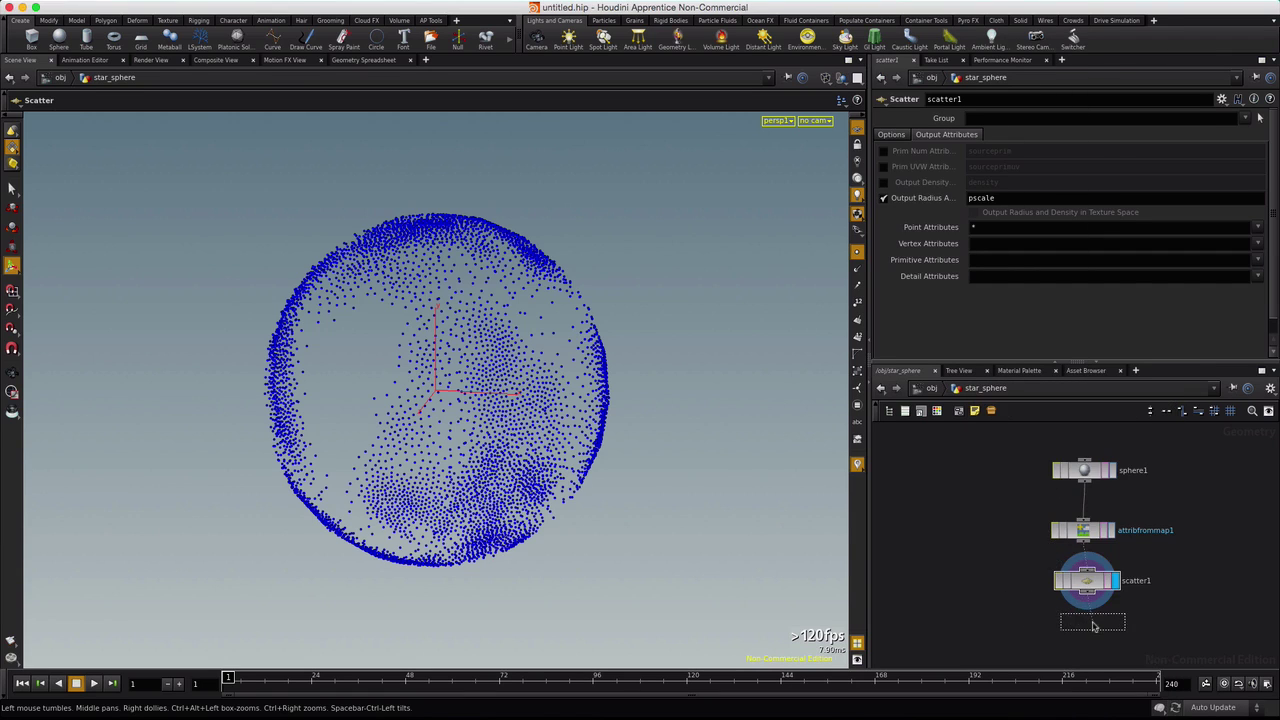
# Step: Place pointwrangle1 below scatter1 and select the whole VEX snippet in TextEdit
pyautogui.click(1093, 625)
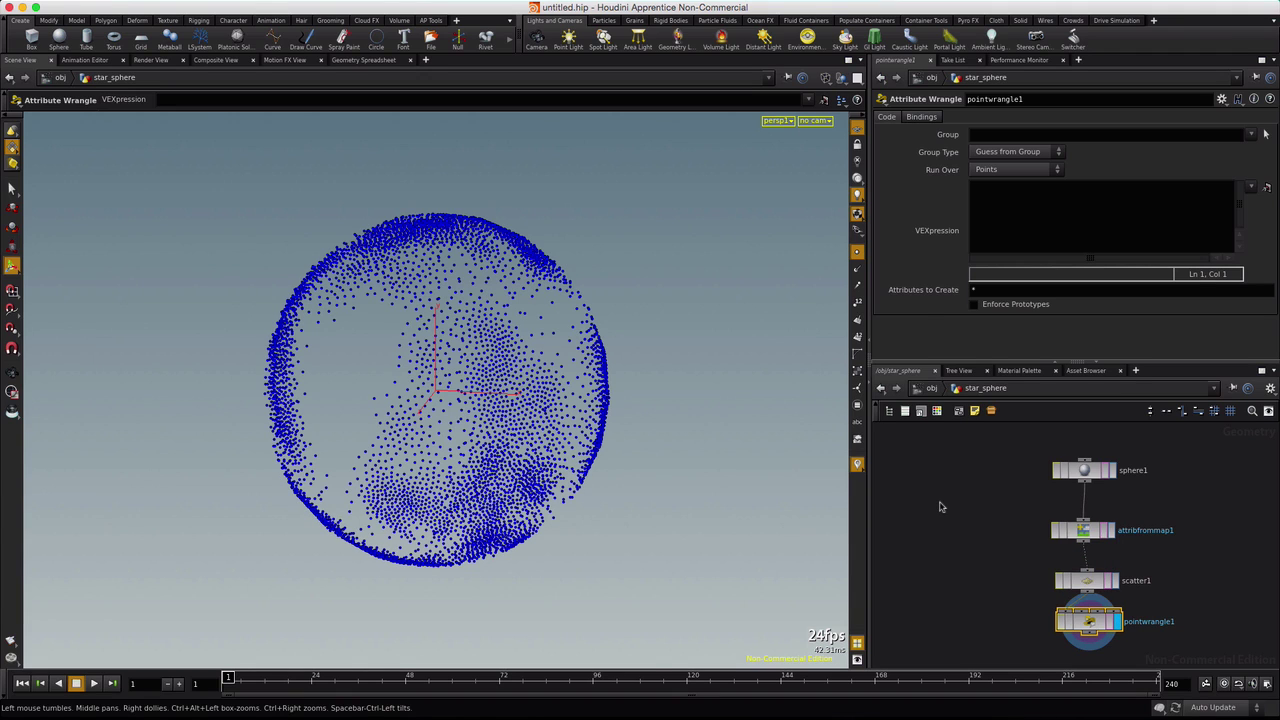
pyautogui.press('super+Tab')
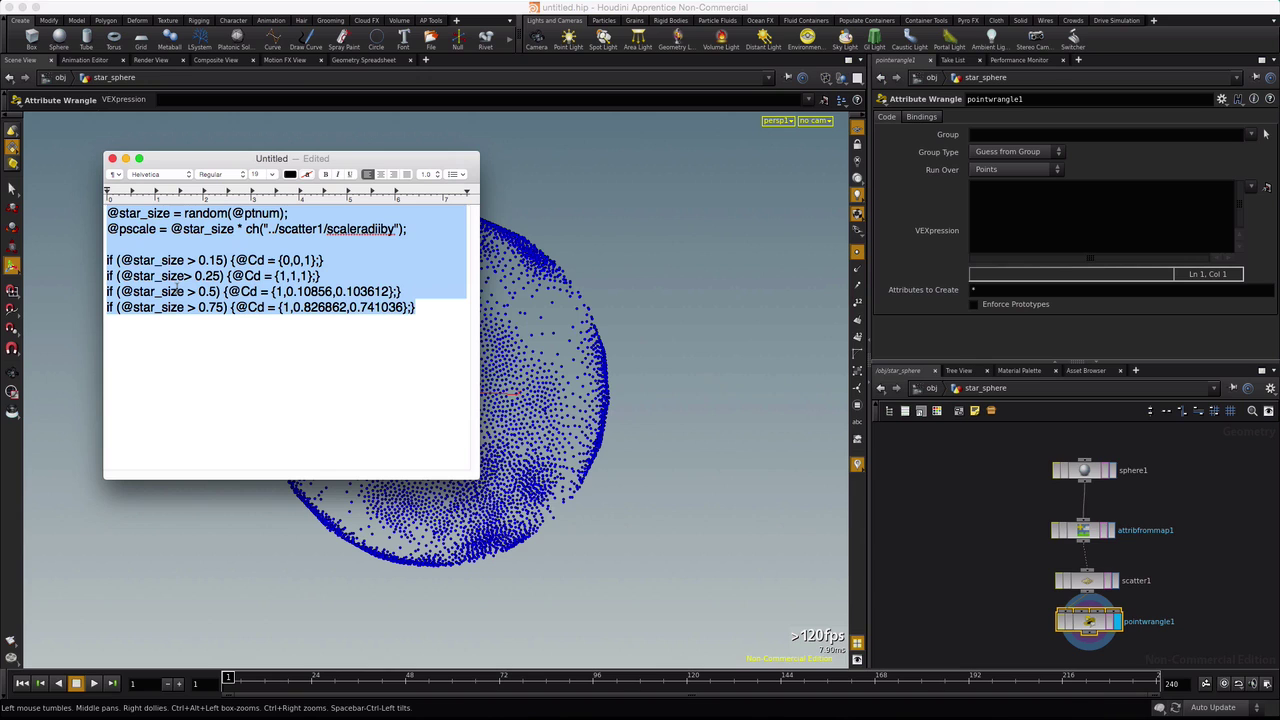
pyautogui.moveTo(220, 164); pyautogui.dragTo(496, 170)
pyautogui.click(604, 375)
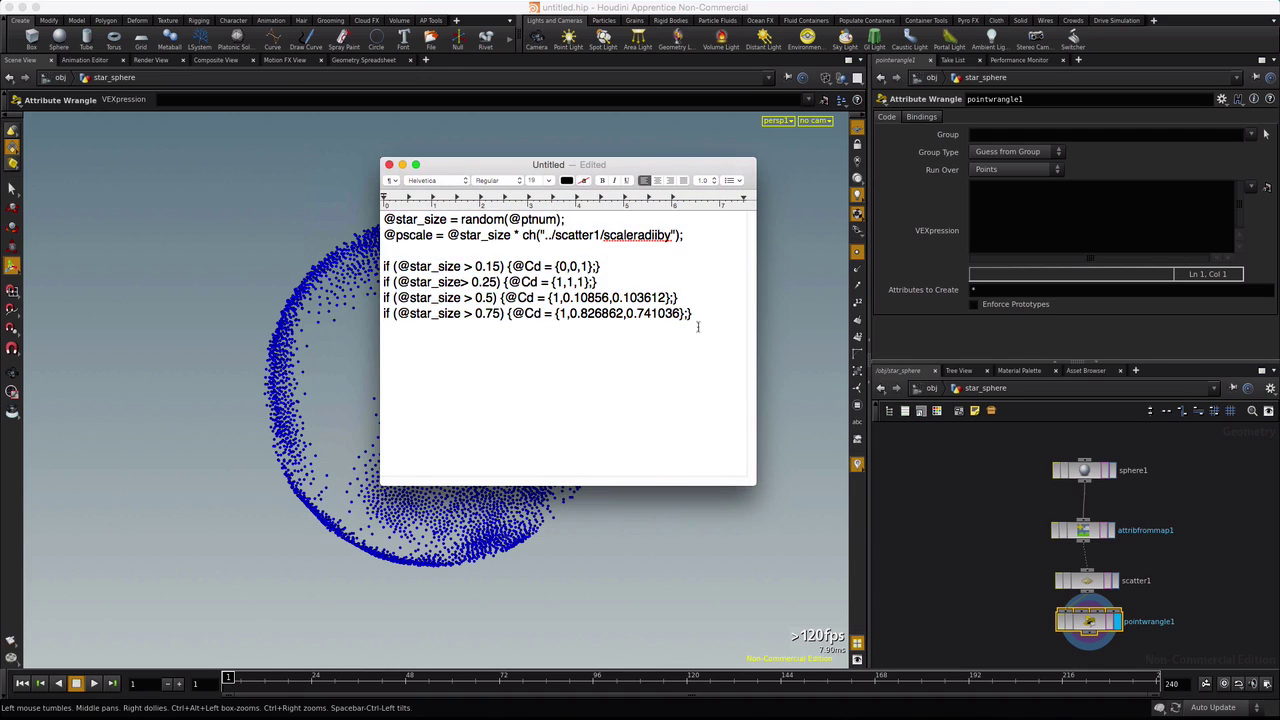
pyautogui.moveTo(698, 327); pyautogui.dragTo(305, 218)
pyautogui.press('super+c')
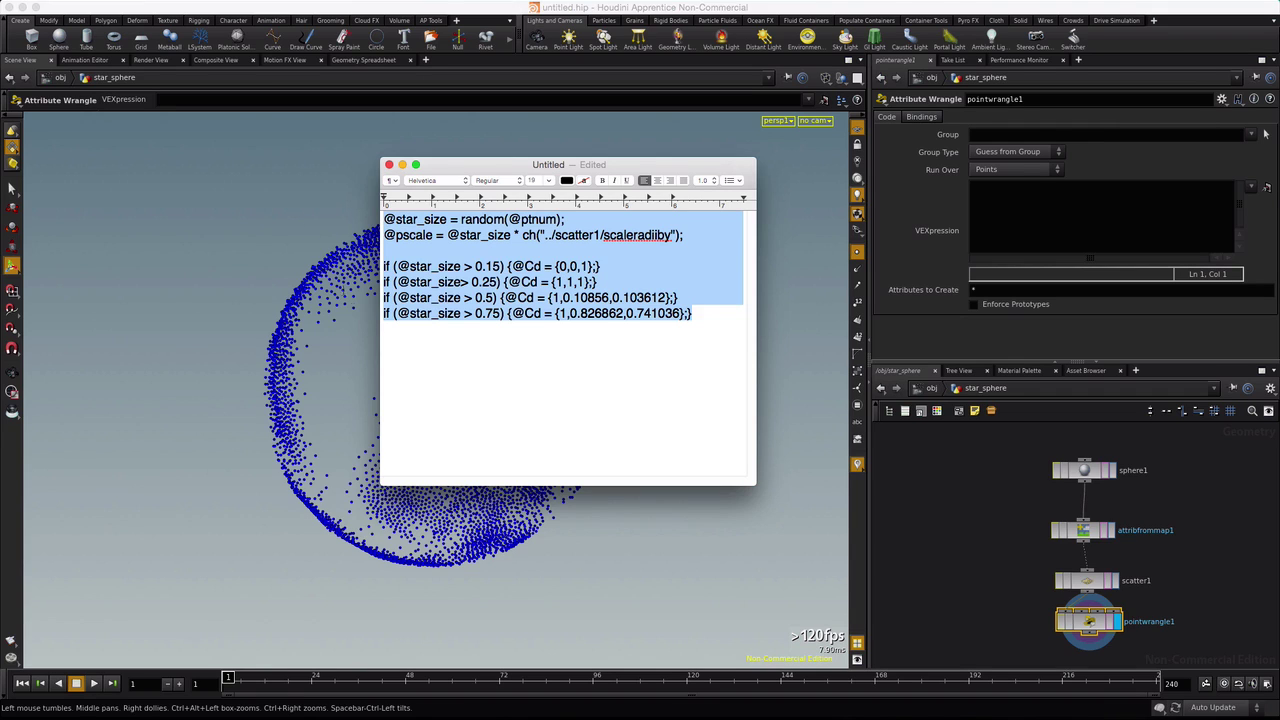
pyautogui.click(997, 201)
# Step: Paste the star_size, pscale and colour VEX code into pointwrangle1's VEXpression field
pyautogui.press('super+v')
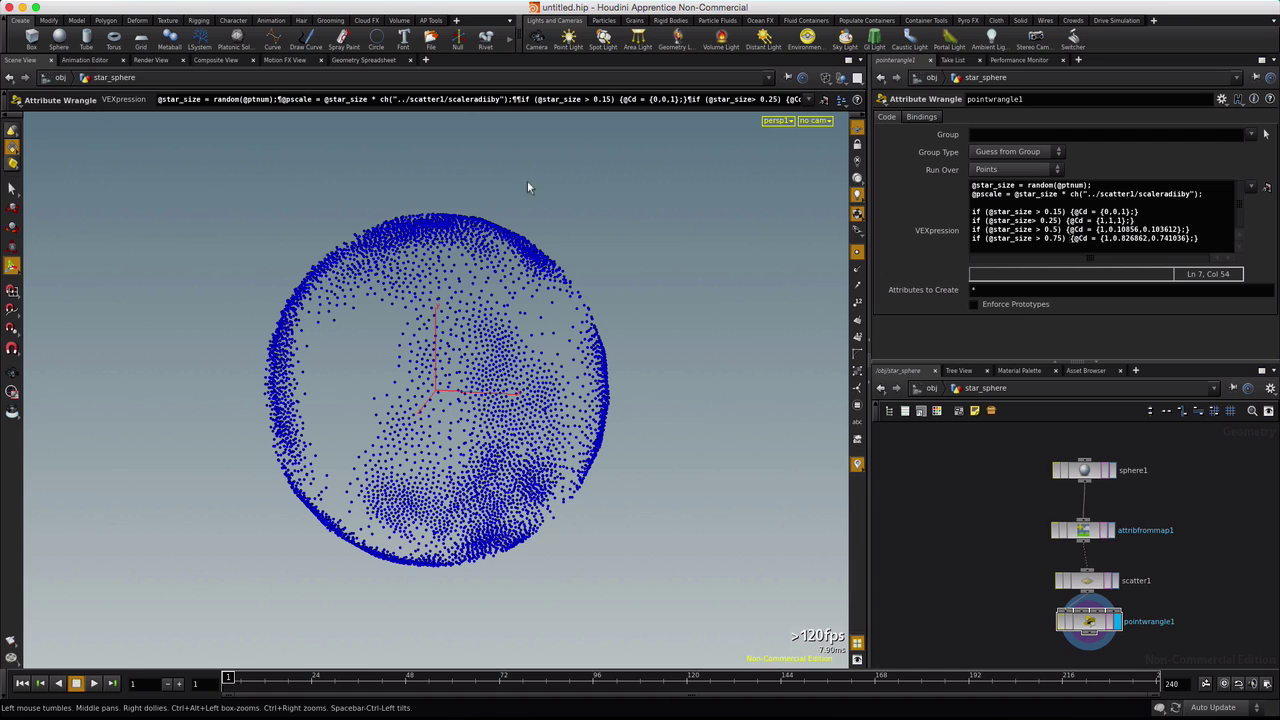
# Step: Create camera cam1 at the origin and look through it with the view locked
pyautogui.click(539, 40)
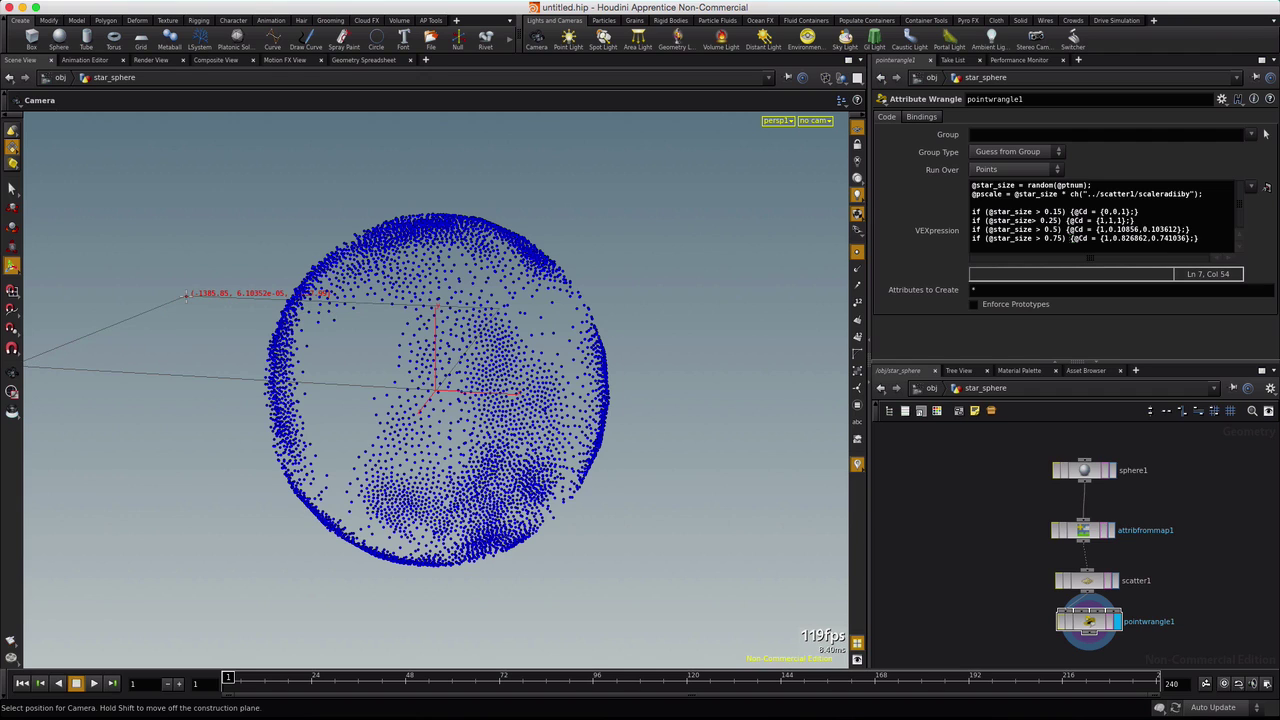
pyautogui.press('Return')
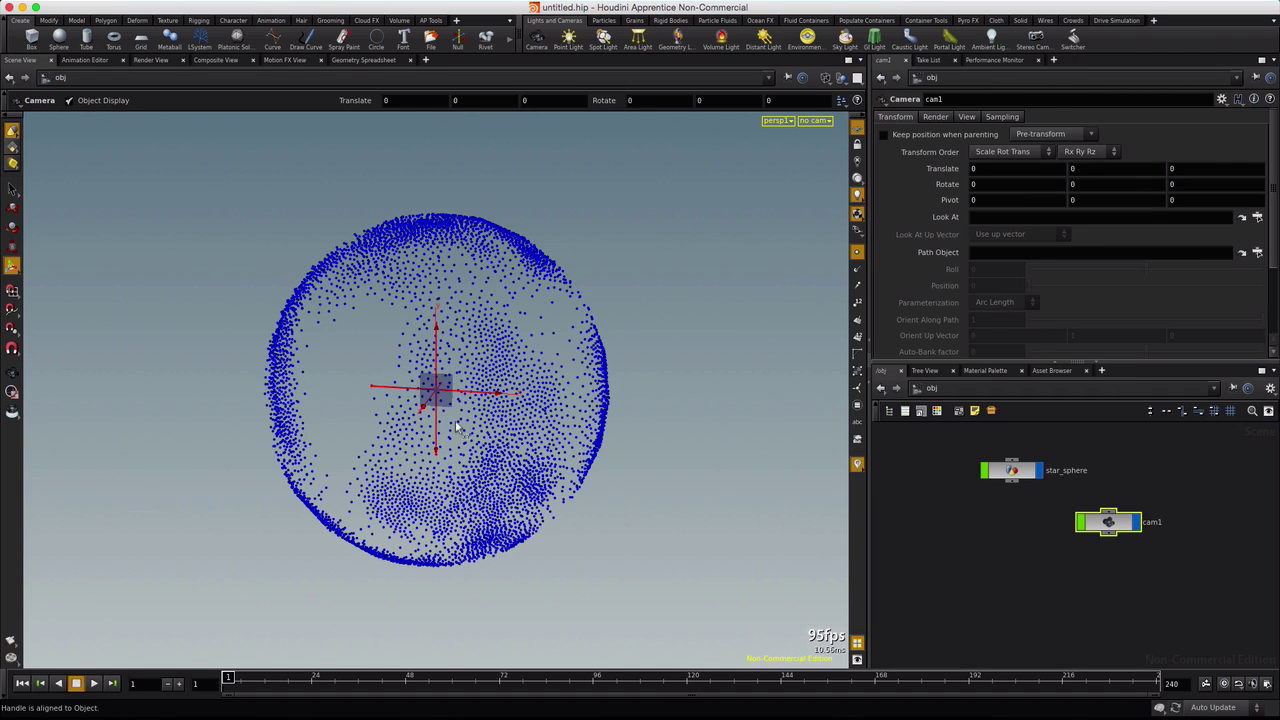
pyautogui.click(823, 121)
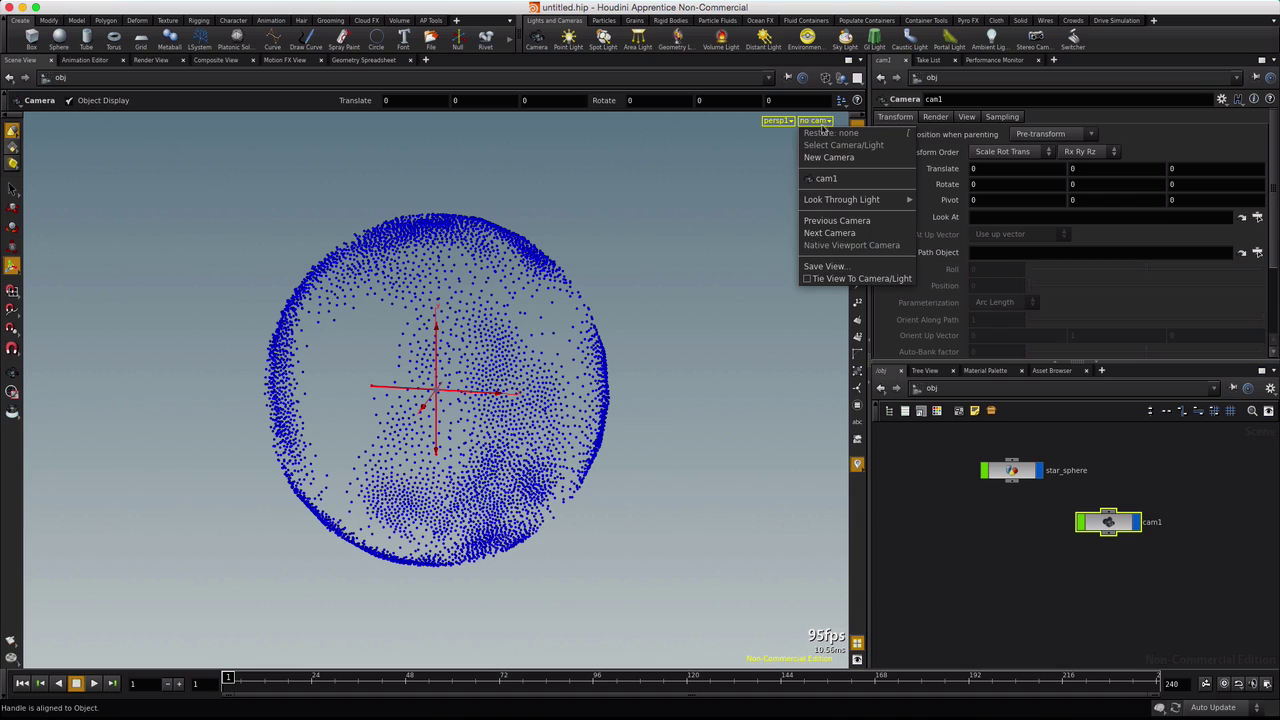
pyautogui.click(821, 180)
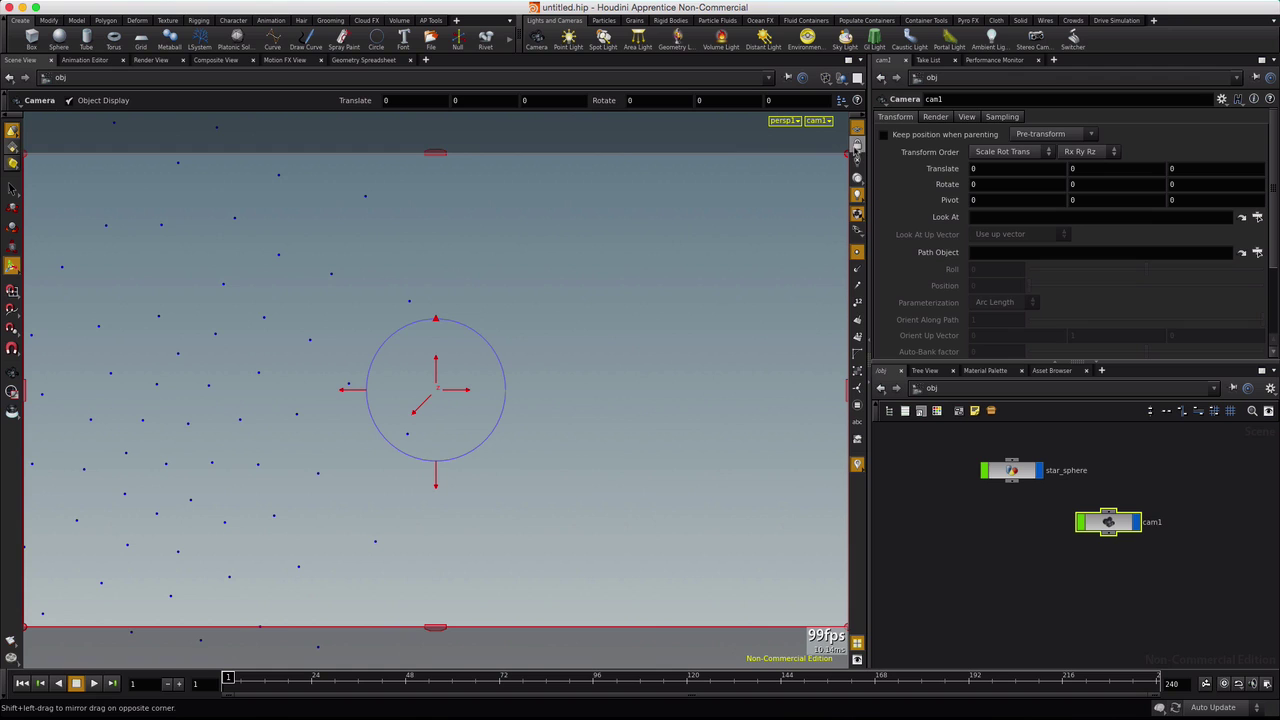
pyautogui.click(857, 146)
# Step: Tumble the locked view to aim cam1 out across the scattered star points
pyautogui.press('Escape')
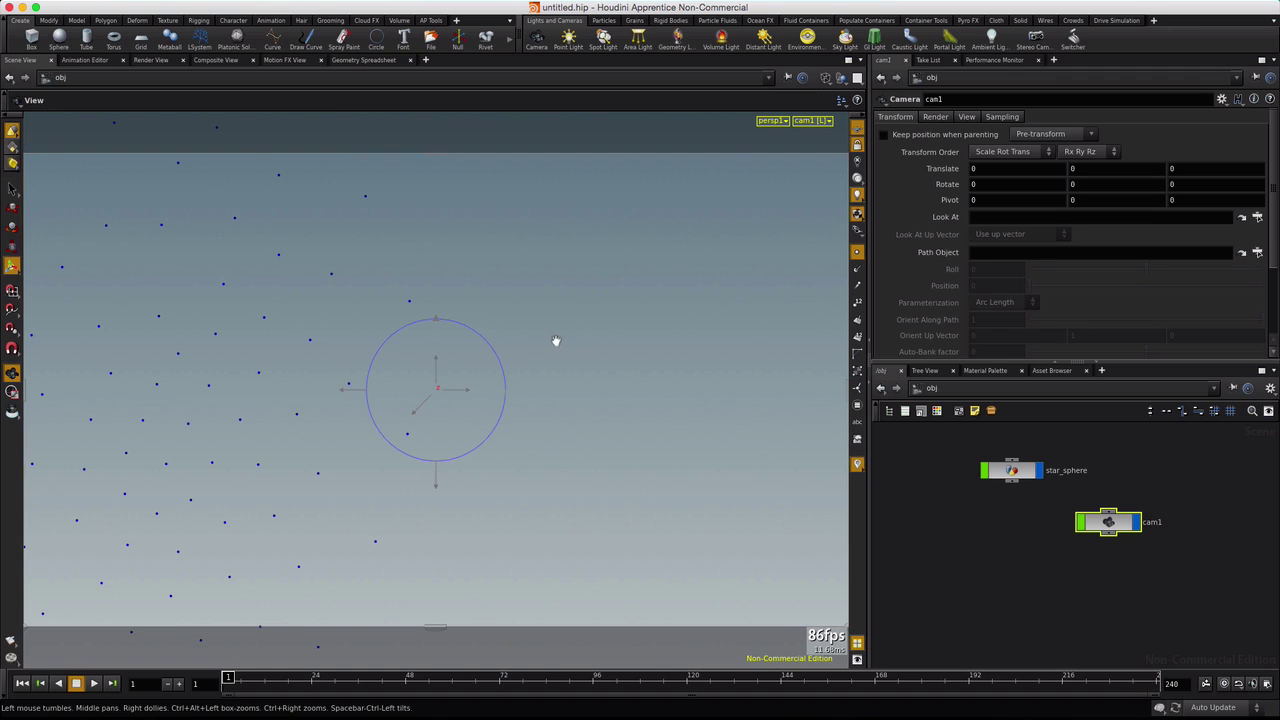
pyautogui.moveTo(554, 343); pyautogui.dragTo(494, 366)
pyautogui.press('Return')
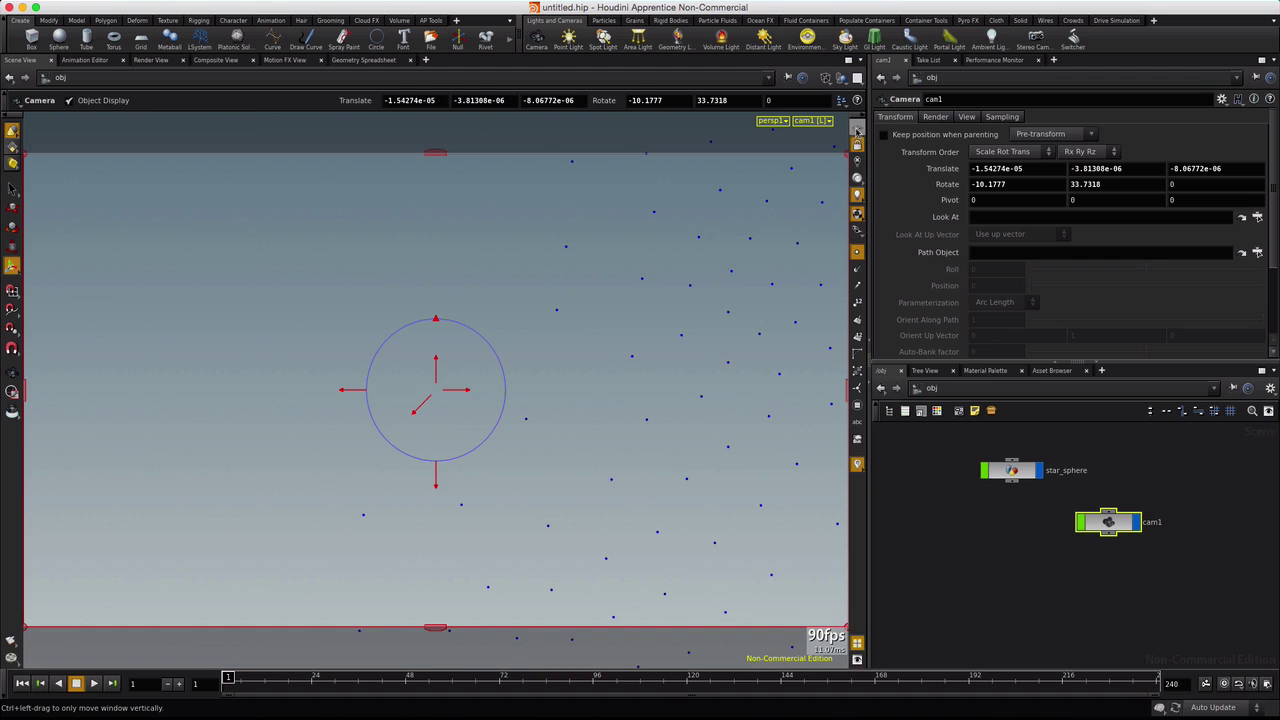
pyautogui.press('Escape')
pyautogui.moveTo(395, 387); pyautogui.dragTo(394, 440)
pyautogui.moveTo(520, 388); pyautogui.dragTo(485, 334)
pyautogui.moveTo(296, 303); pyautogui.dragTo(201, 441)
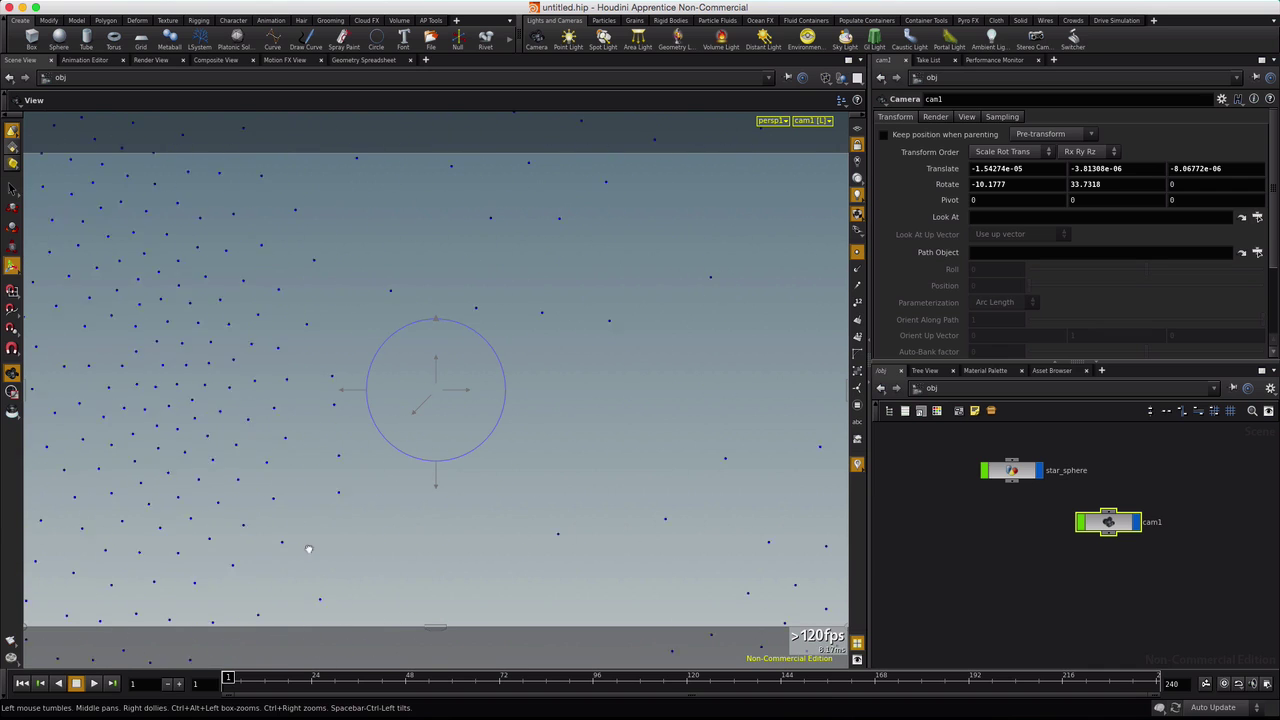
pyautogui.moveTo(309, 549); pyautogui.dragTo(262, 551)
pyautogui.press('Return')
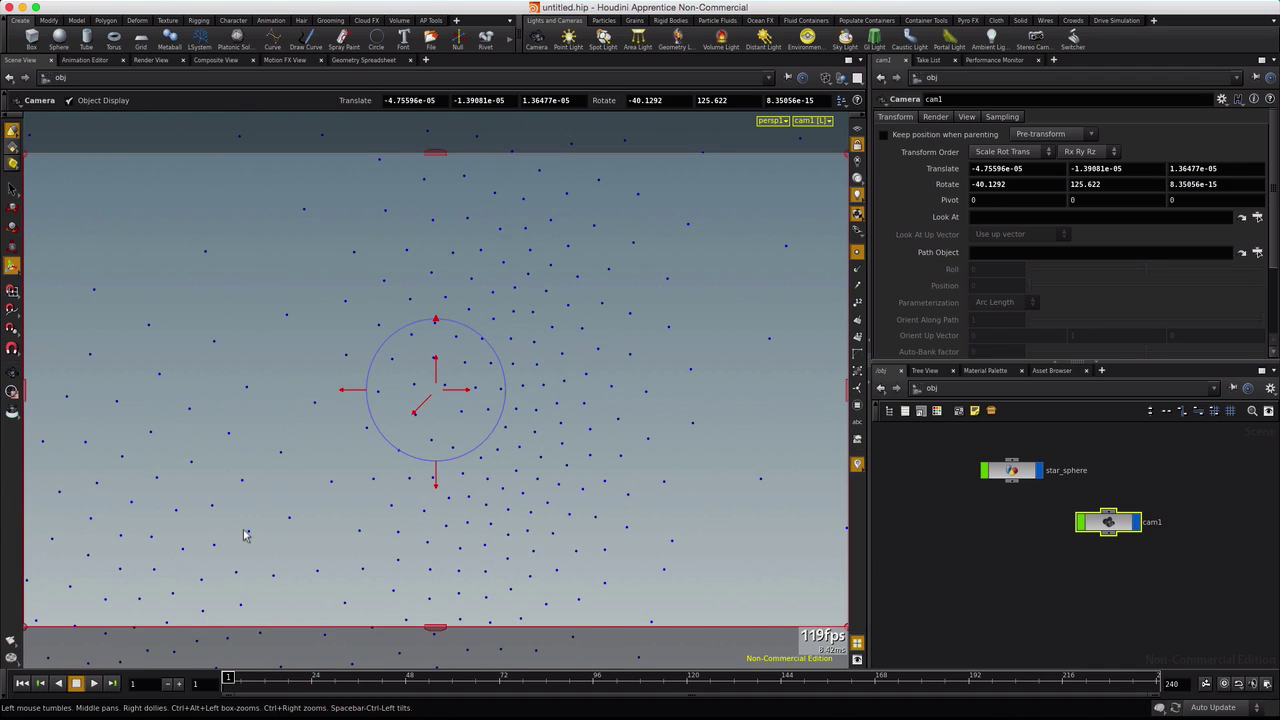
# Step: Start an interactive Mantra render in Render View through /obj/cam1
pyautogui.click(152, 60)
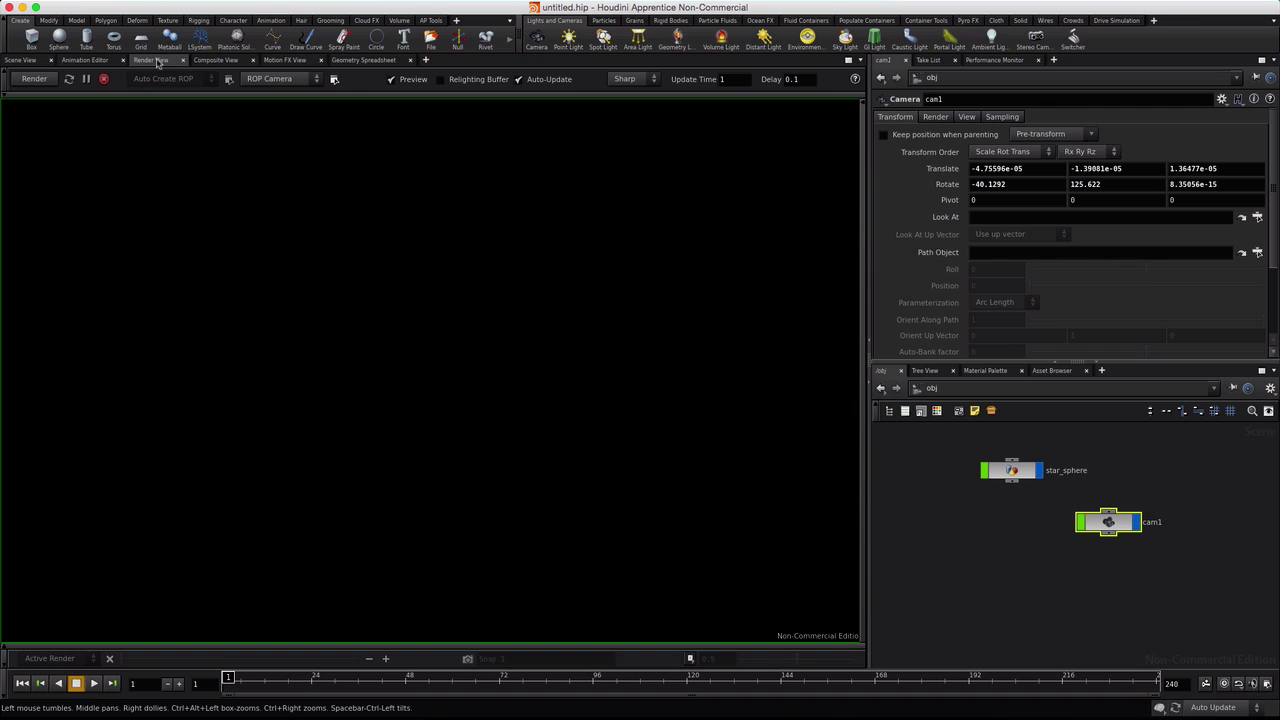
pyautogui.click(316, 79)
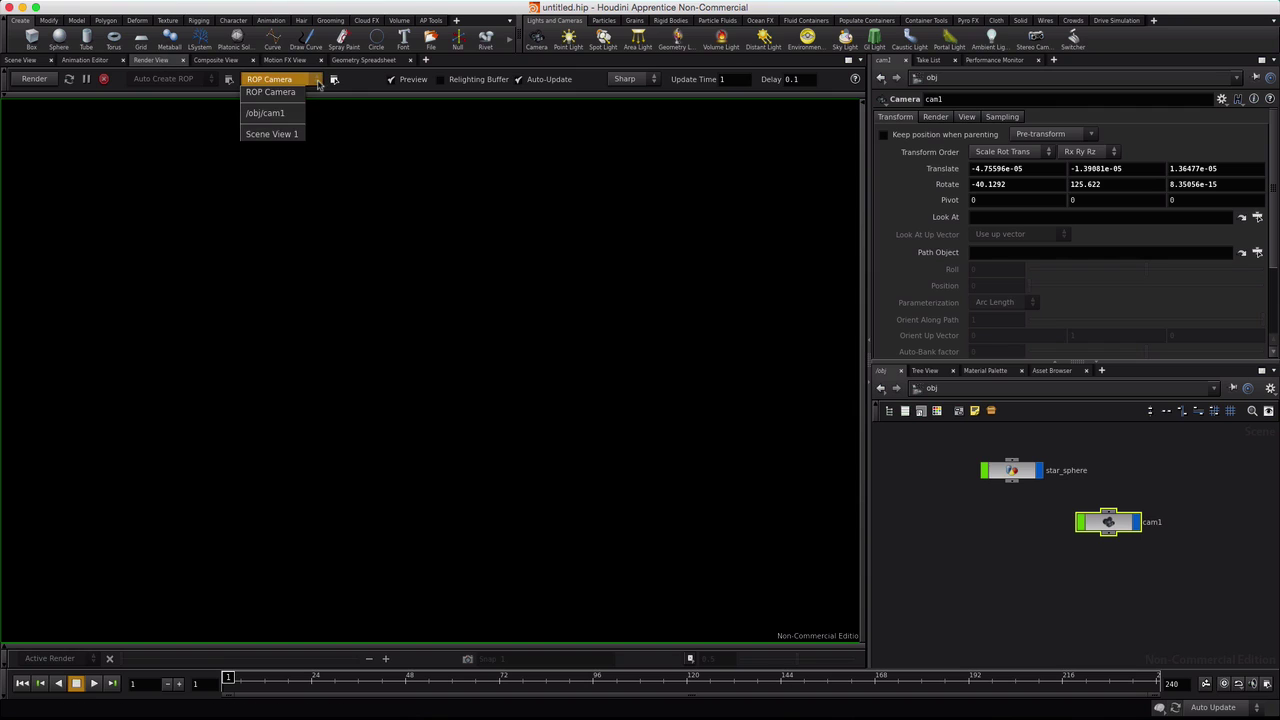
pyautogui.click(276, 112)
pyautogui.click(34, 79)
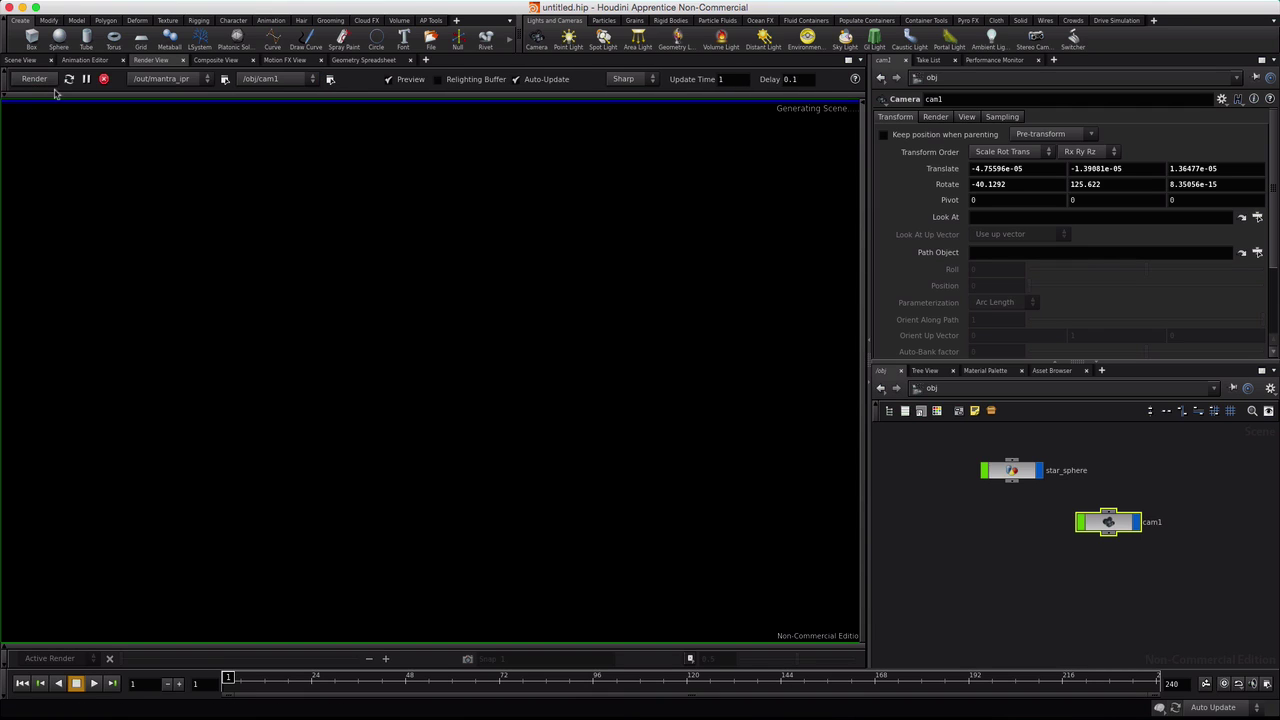
# Step: Set mantra_ipr to 2 pixel samples, ray variance off, motion blur allowed, progressive preview off
pyautogui.click(919, 389)
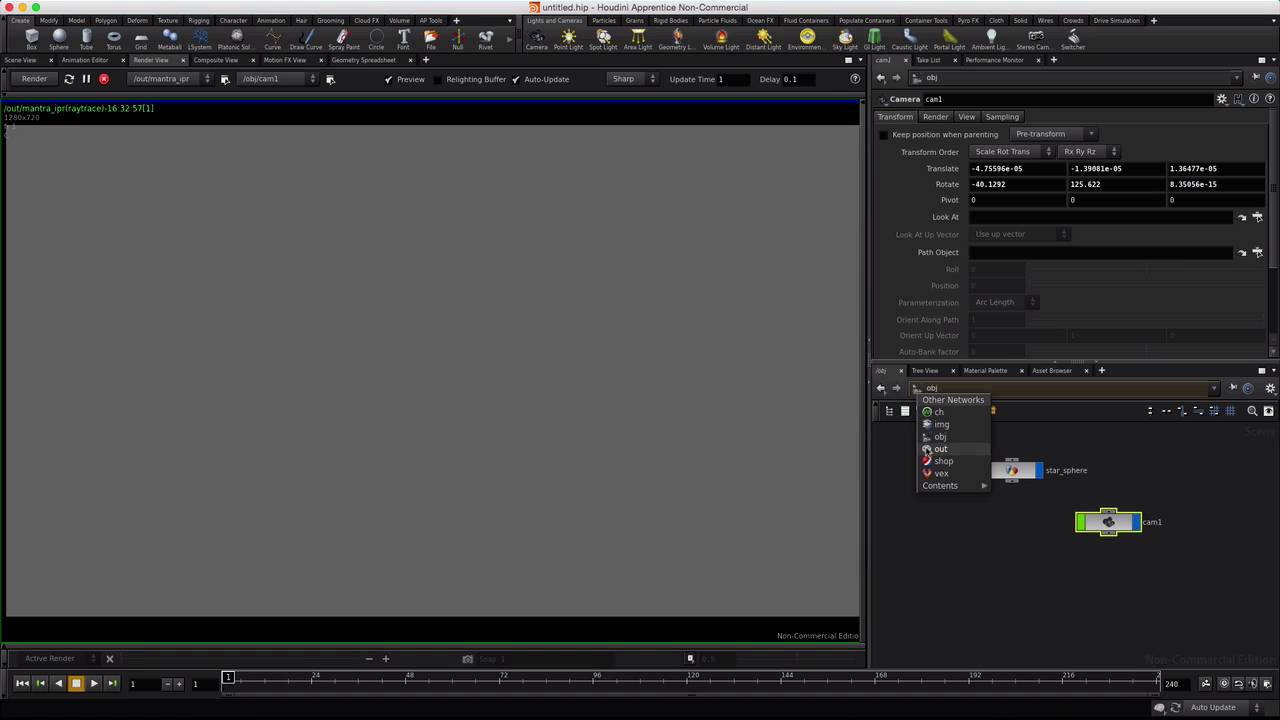
pyautogui.click(927, 449)
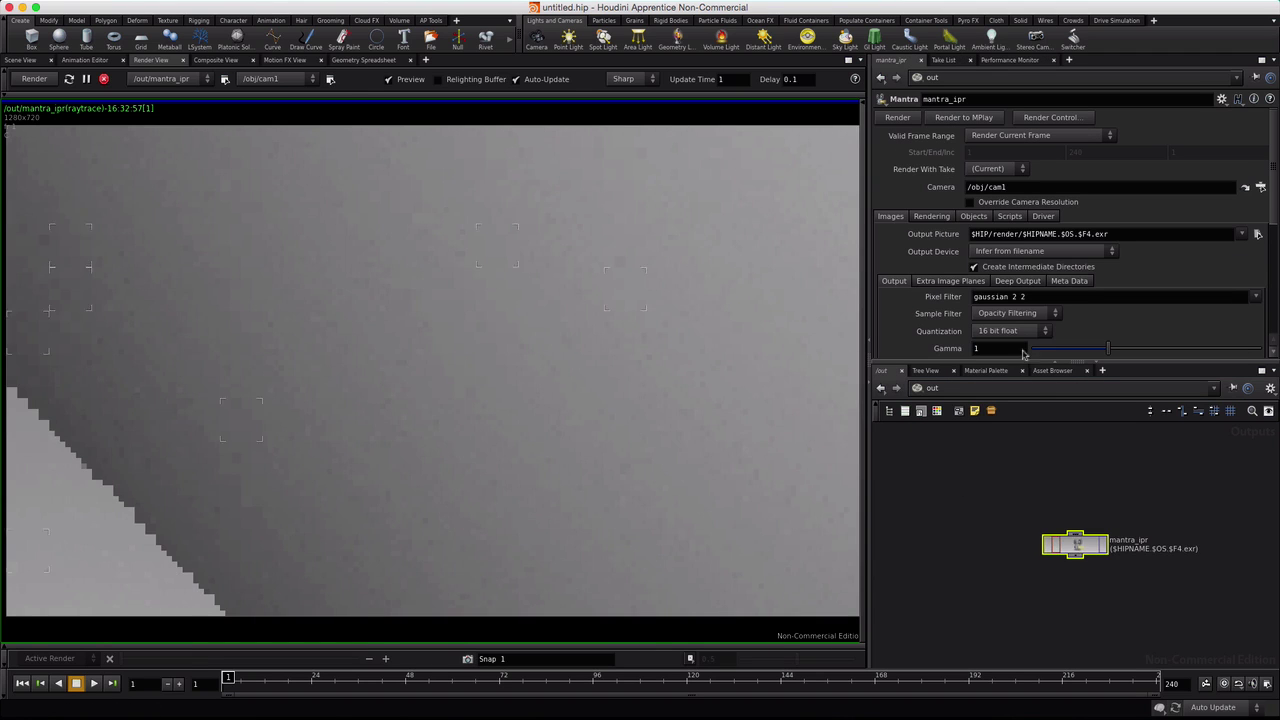
pyautogui.click(934, 217)
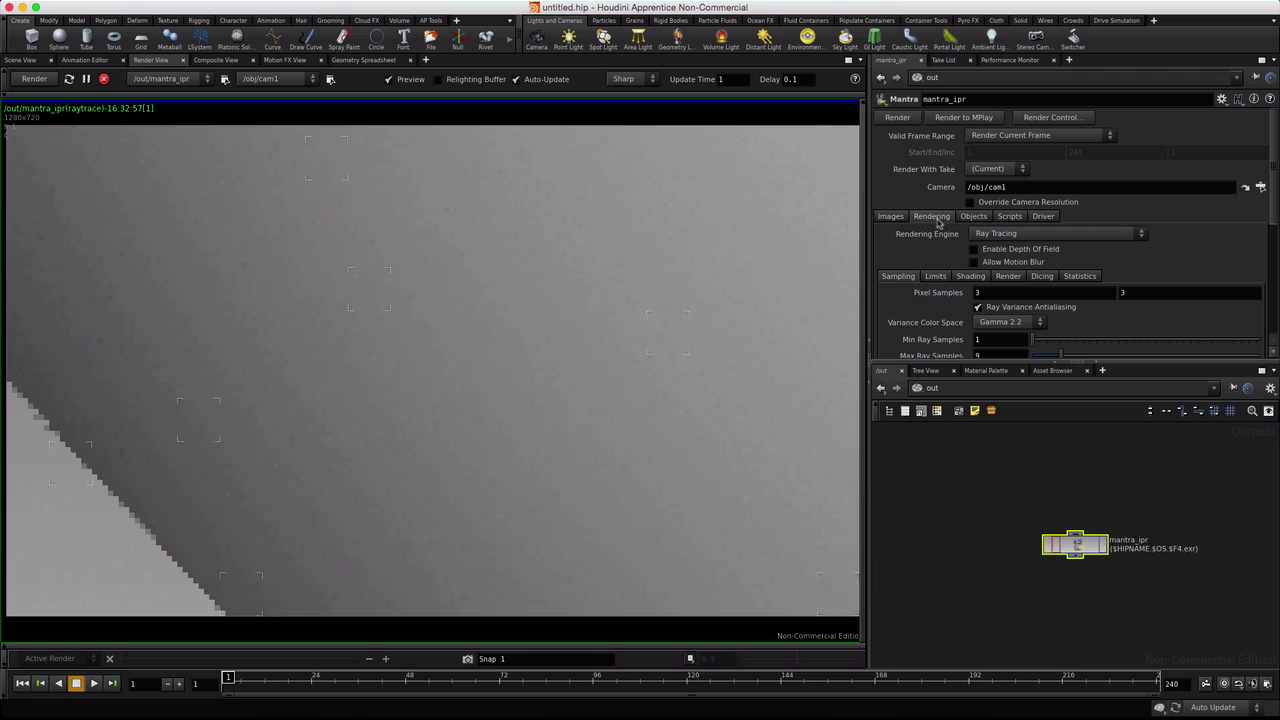
pyautogui.click(1009, 279)
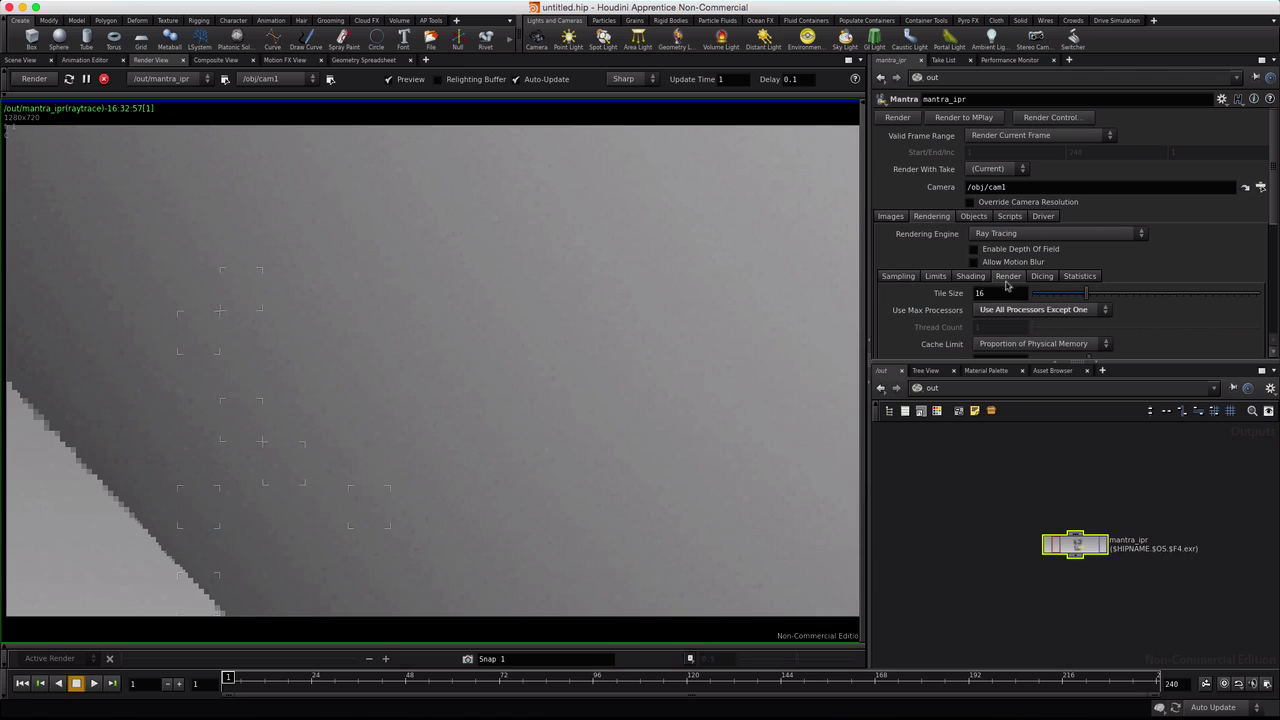
pyautogui.click(898, 277)
pyautogui.scroll(-1, 977, 292)
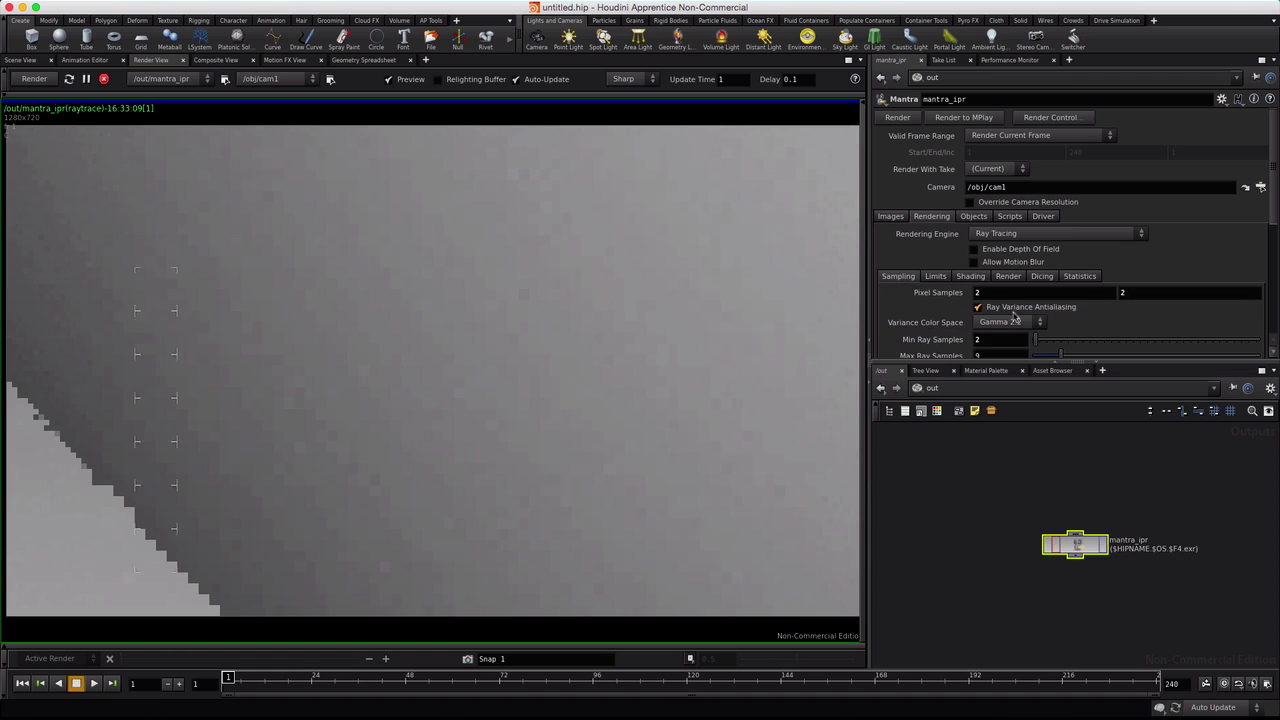
pyautogui.click(978, 309)
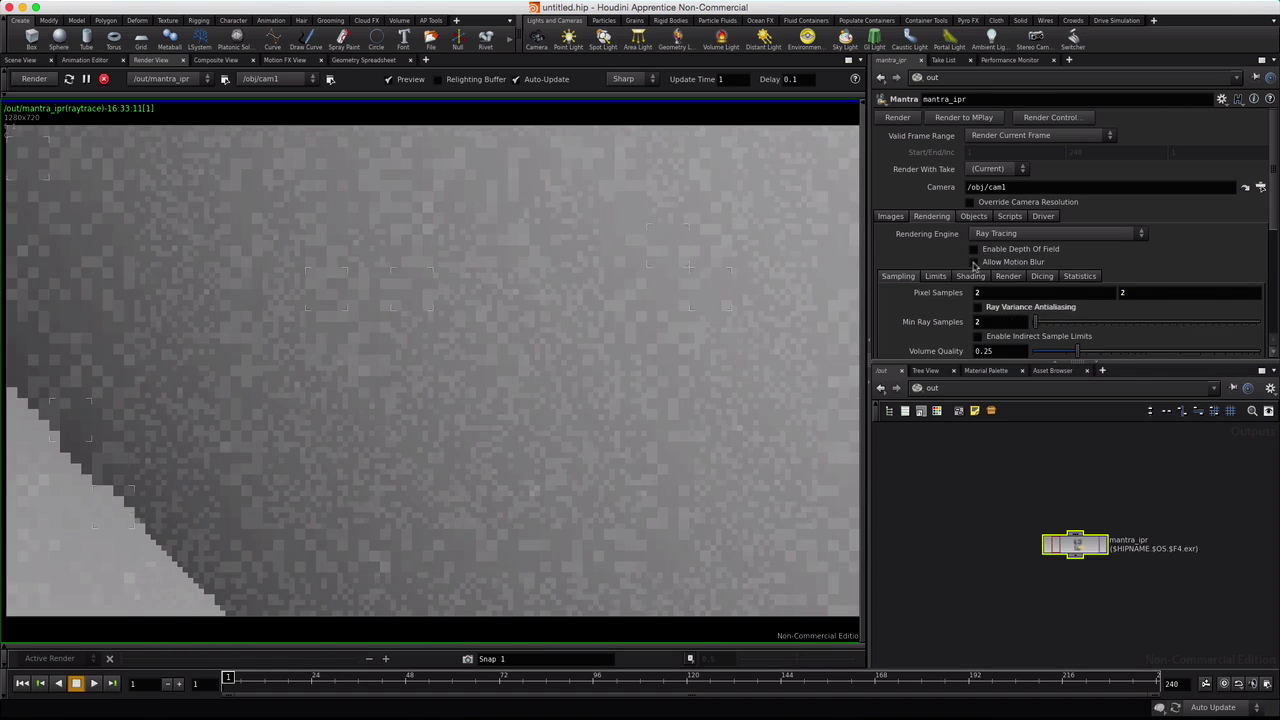
pyautogui.click(975, 262)
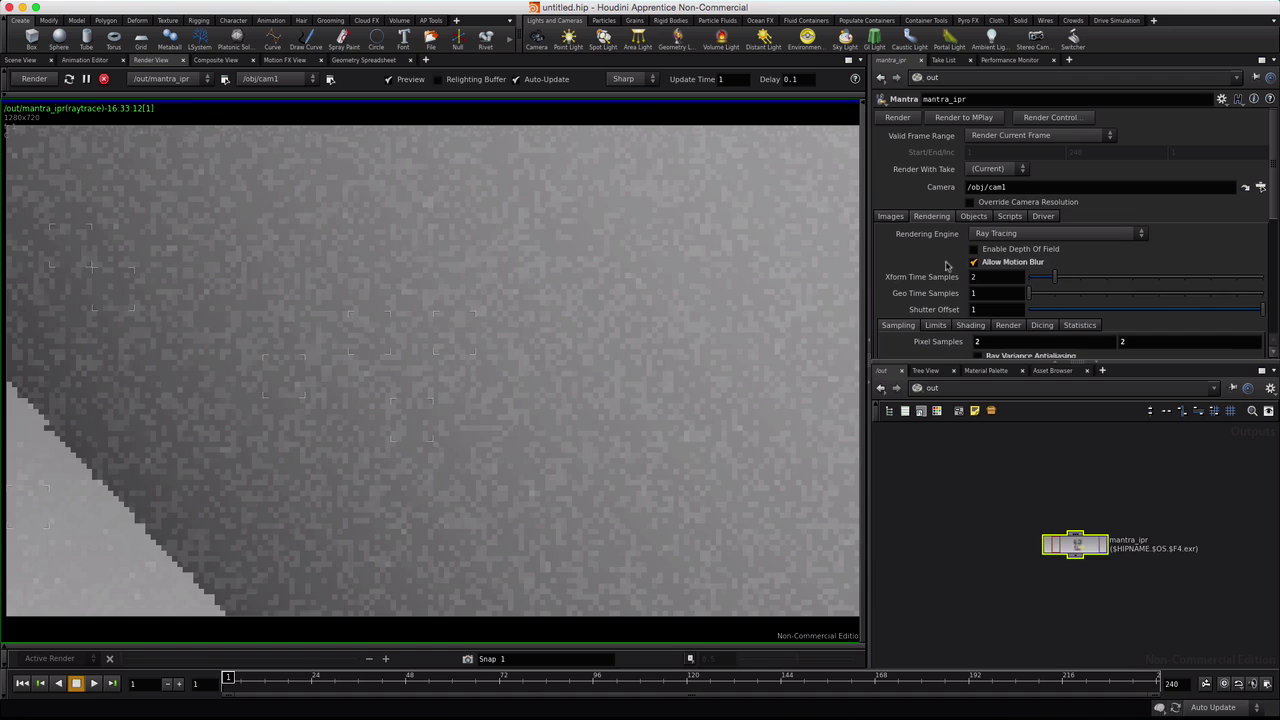
pyautogui.click(388, 79)
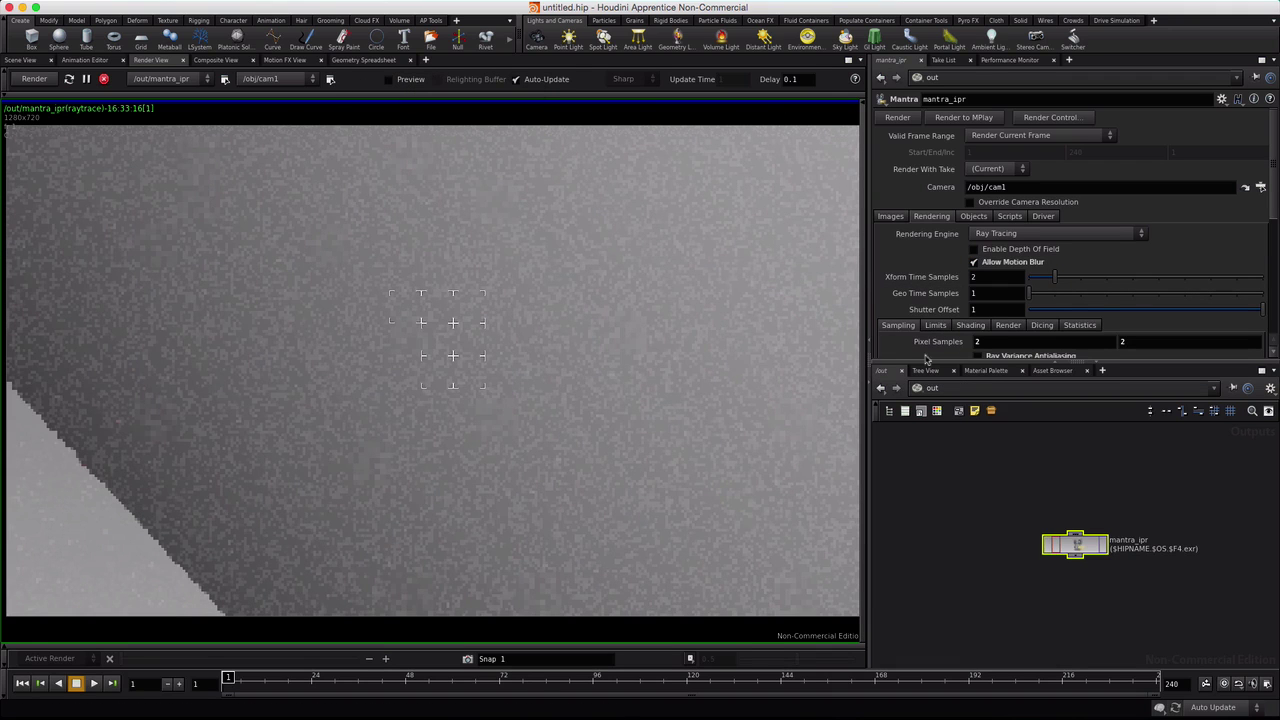
pyautogui.click(916, 389)
# Step: Stop the IPR and lower scatter1's Scale Radii By from 0.01 to 0.001 to 0.0005, re-rendering
pyautogui.click(924, 433)
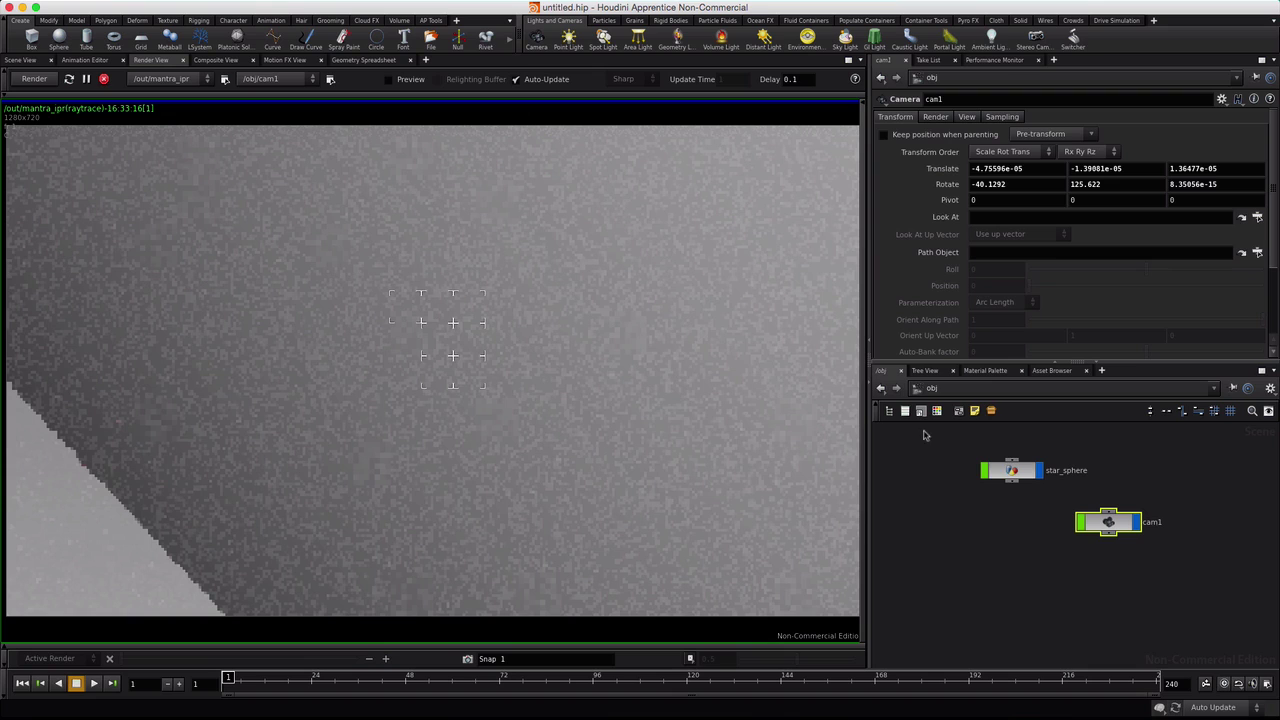
pyautogui.doubleClick(1012, 472)
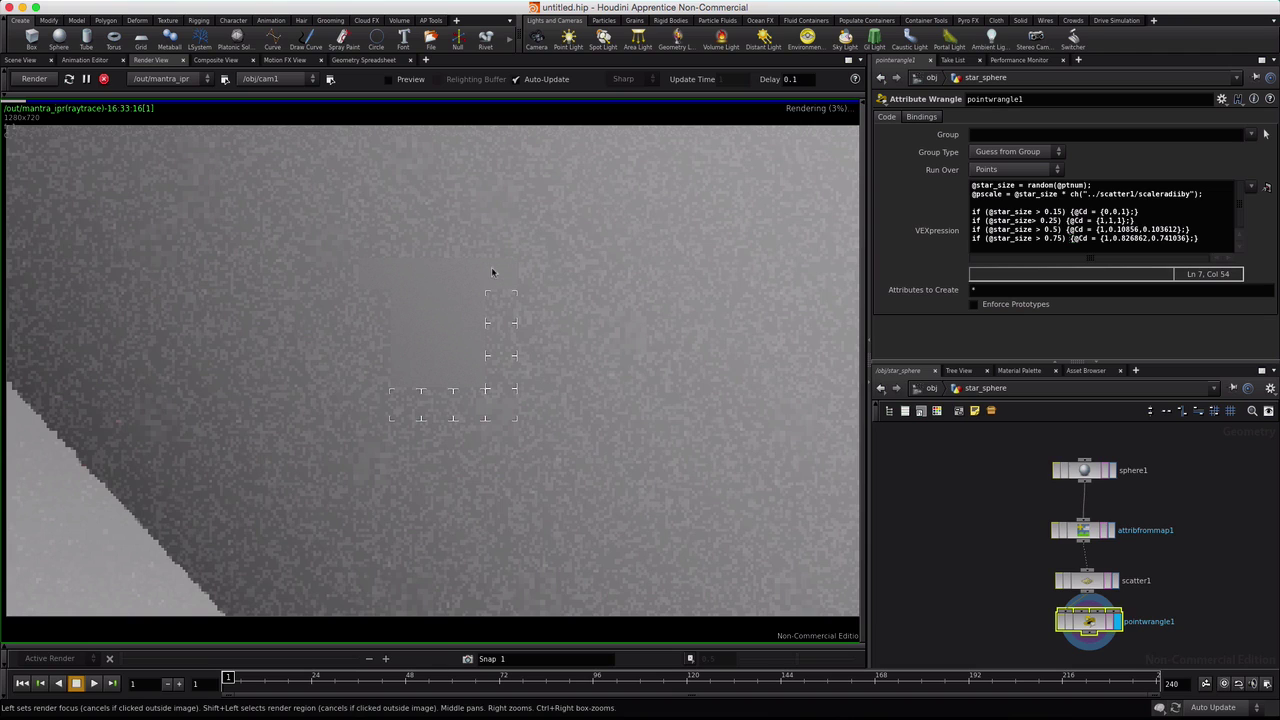
pyautogui.click(103, 79)
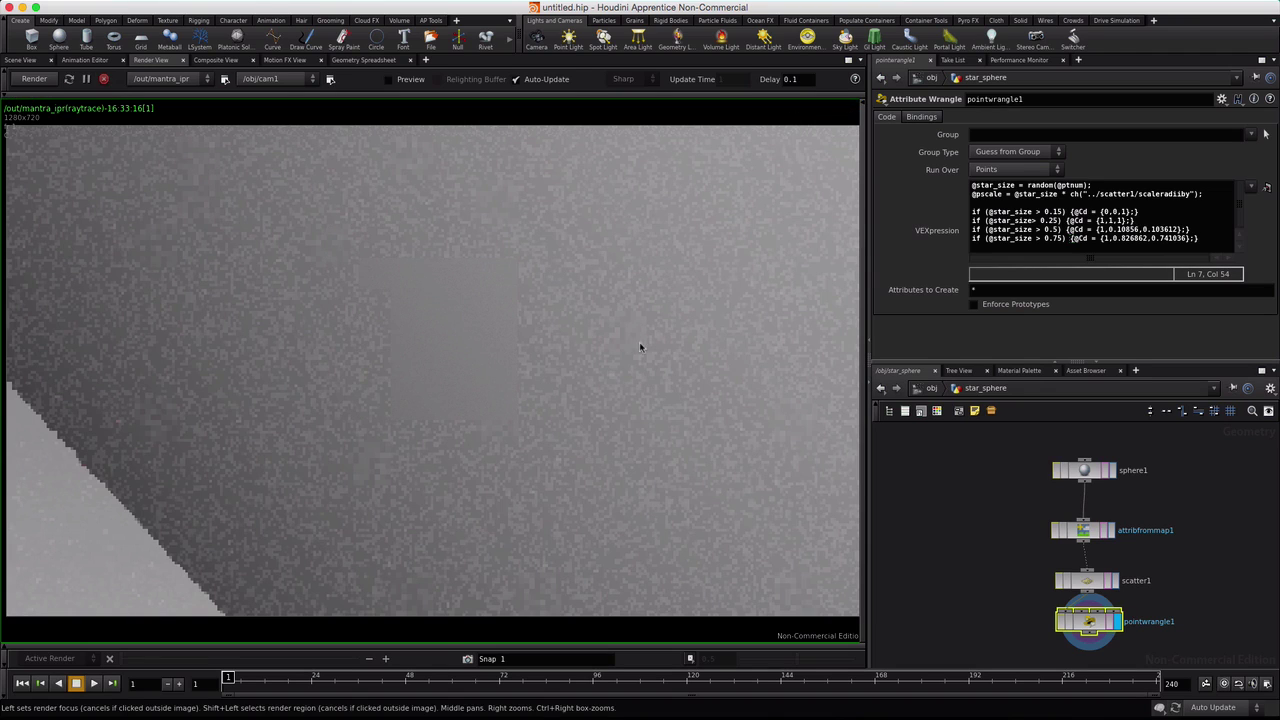
pyautogui.click(1088, 584)
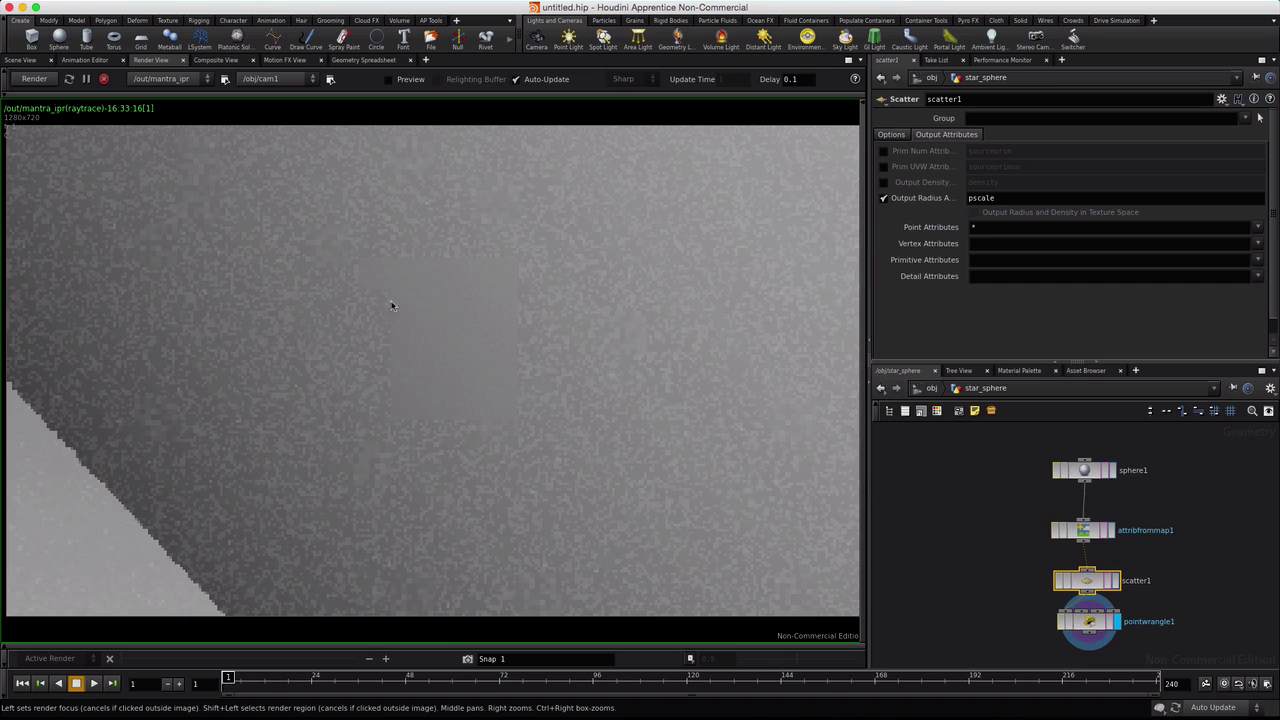
pyautogui.click(891, 136)
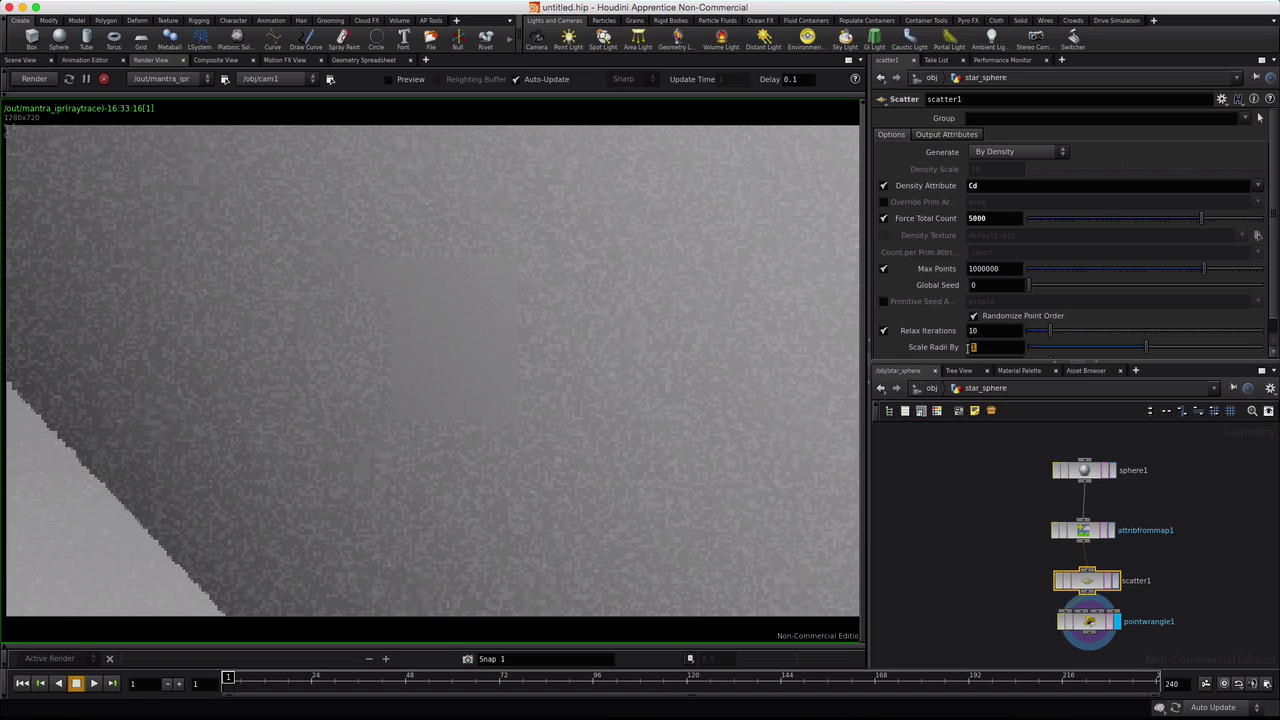
pyautogui.press('Return')
pyautogui.click(28, 81)
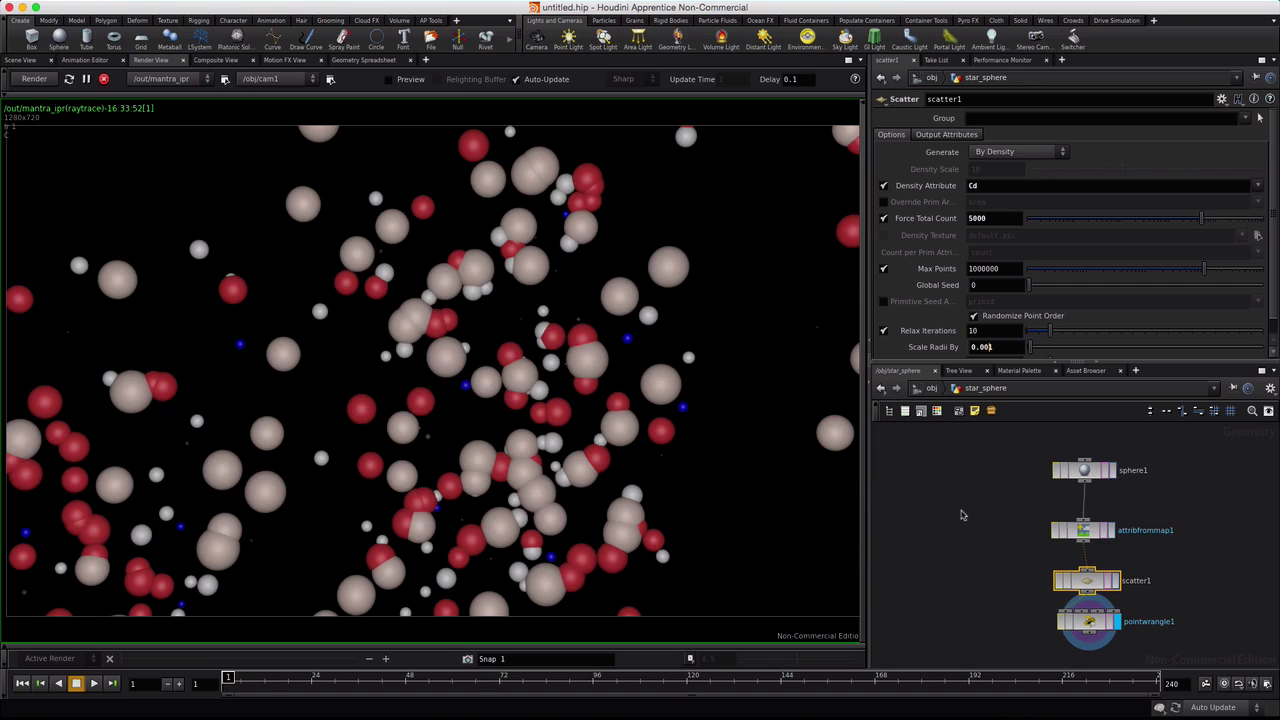
pyautogui.press('Return')
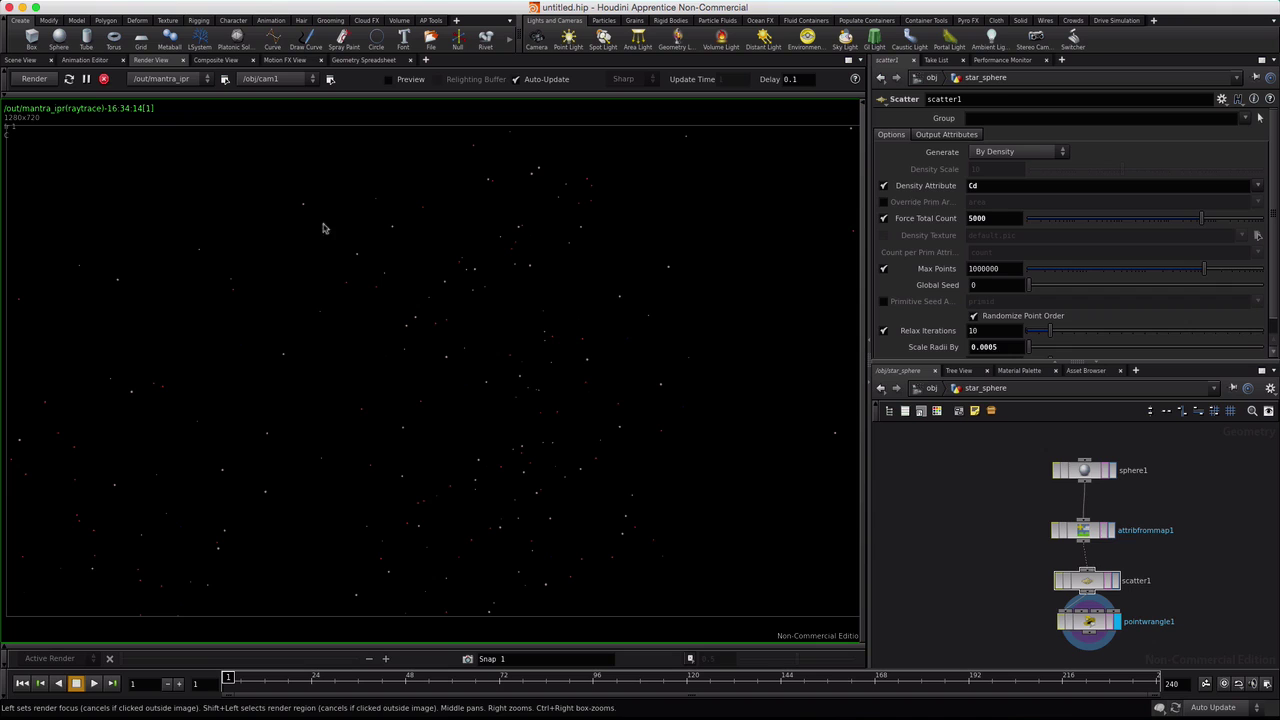
# Step: Keyframe cam1's Translate and Rotate at frame 1
pyautogui.click(17, 61)
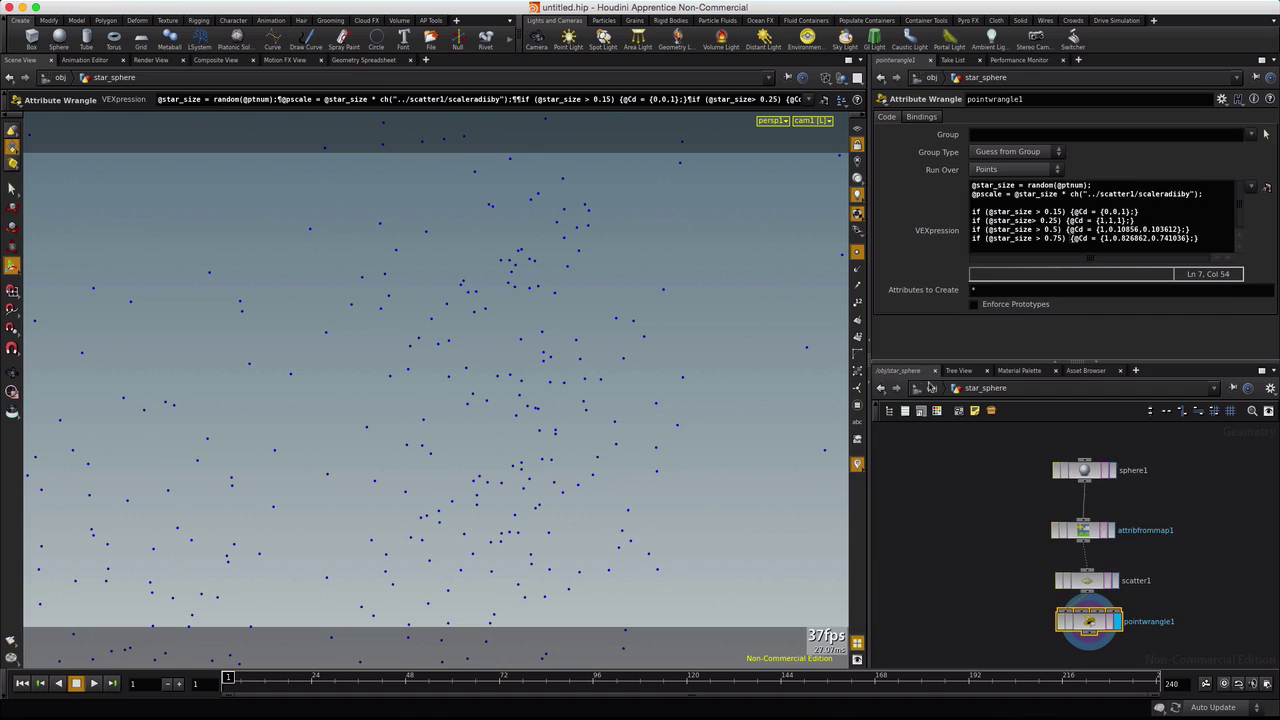
pyautogui.click(931, 388)
pyautogui.click(1108, 522)
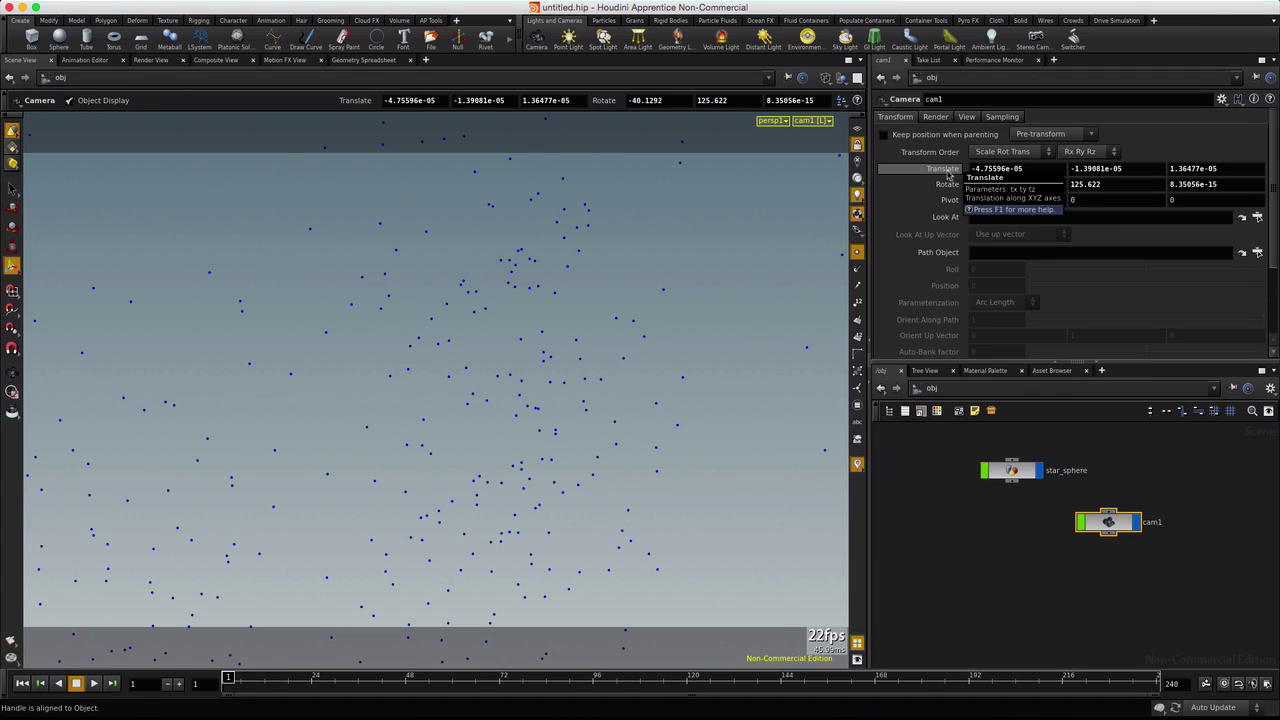
pyautogui.keyDown('alt'); pyautogui.click(946, 170); pyautogui.keyUp('alt')
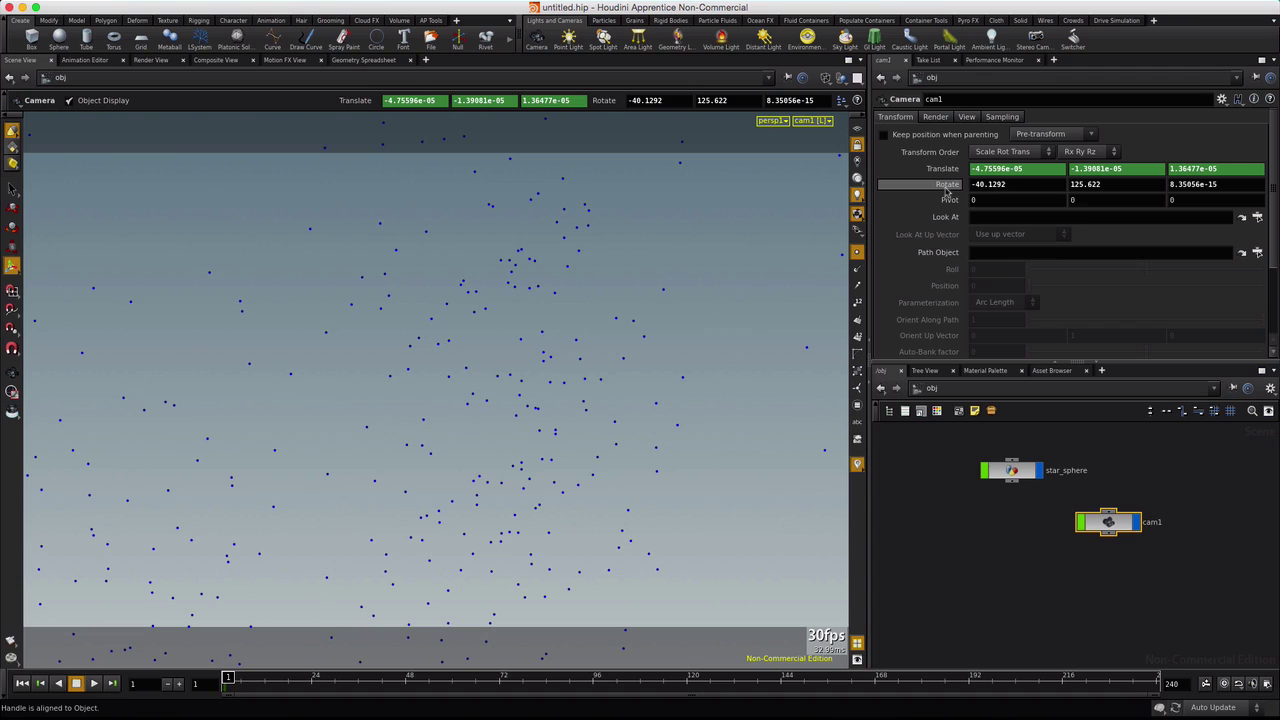
pyautogui.keyDown('alt'); pyautogui.click(946, 186); pyautogui.keyUp('alt')
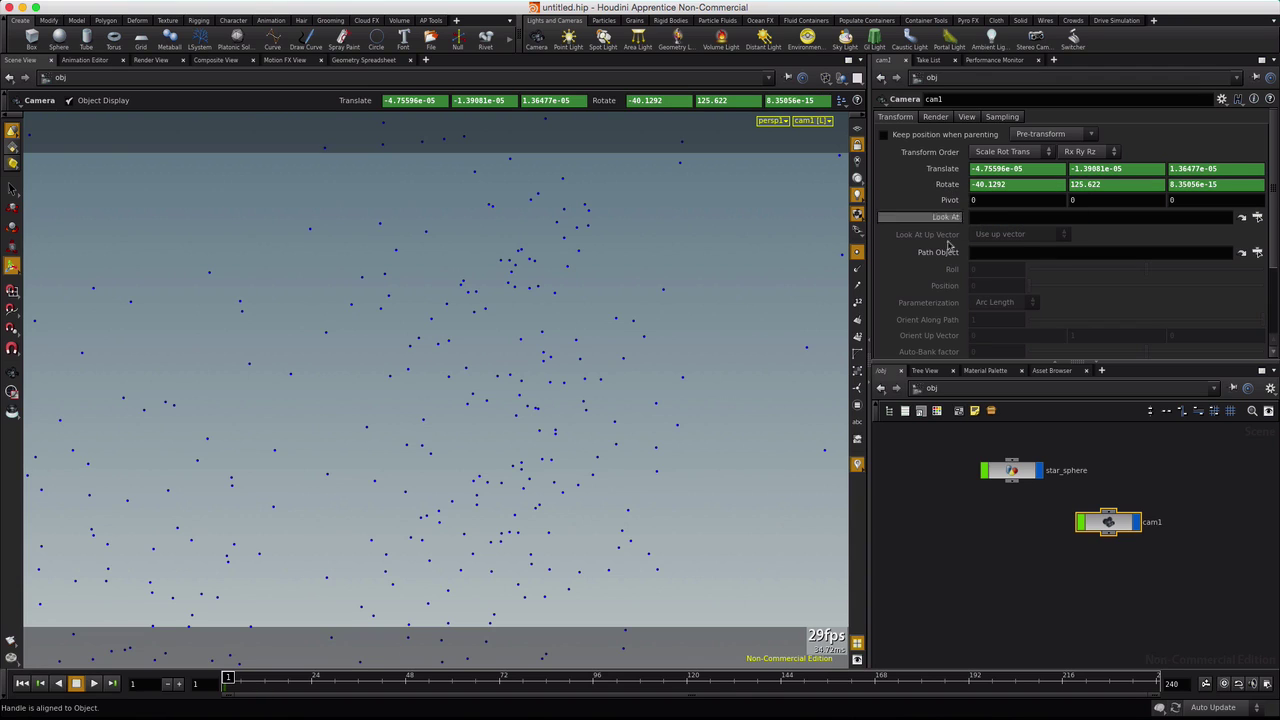
# Step: At frame 240 move cam1 to (-407.6, 58.5, -205.8), turned to 283.5, then play back
pyautogui.click(112, 683)
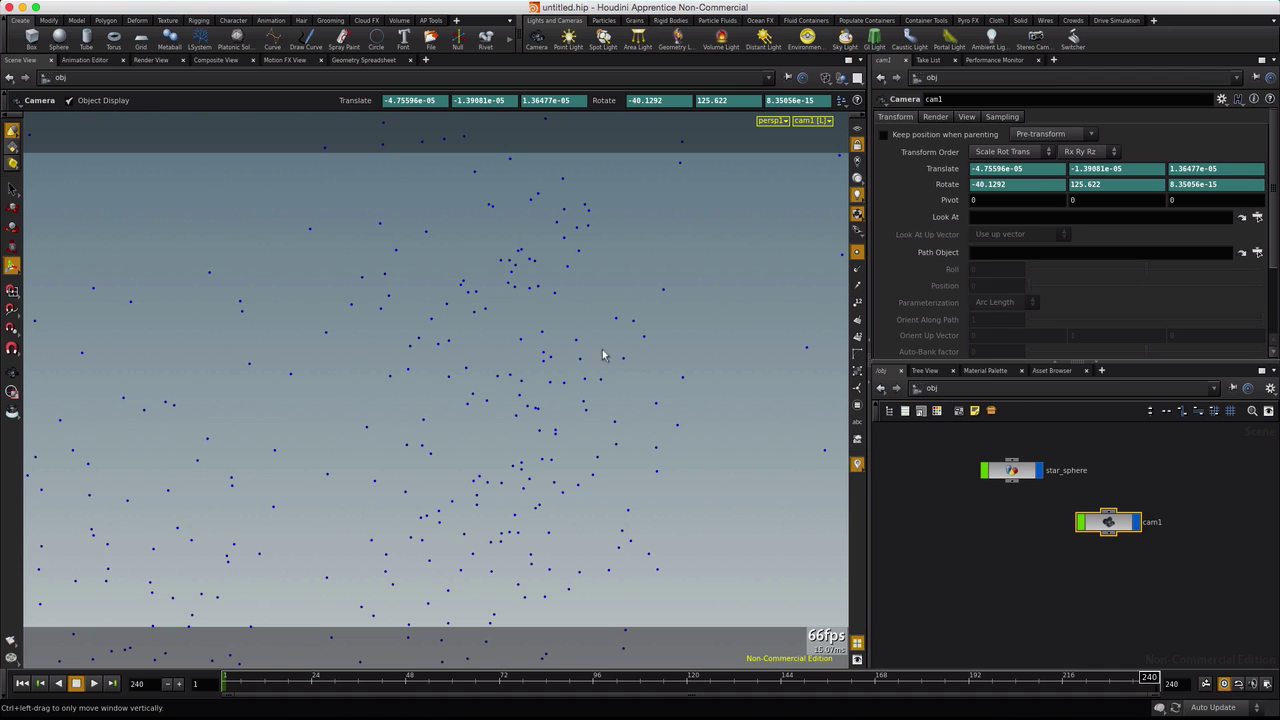
pyautogui.press('Escape')
pyautogui.moveTo(603, 354); pyautogui.dragTo(576, 370)
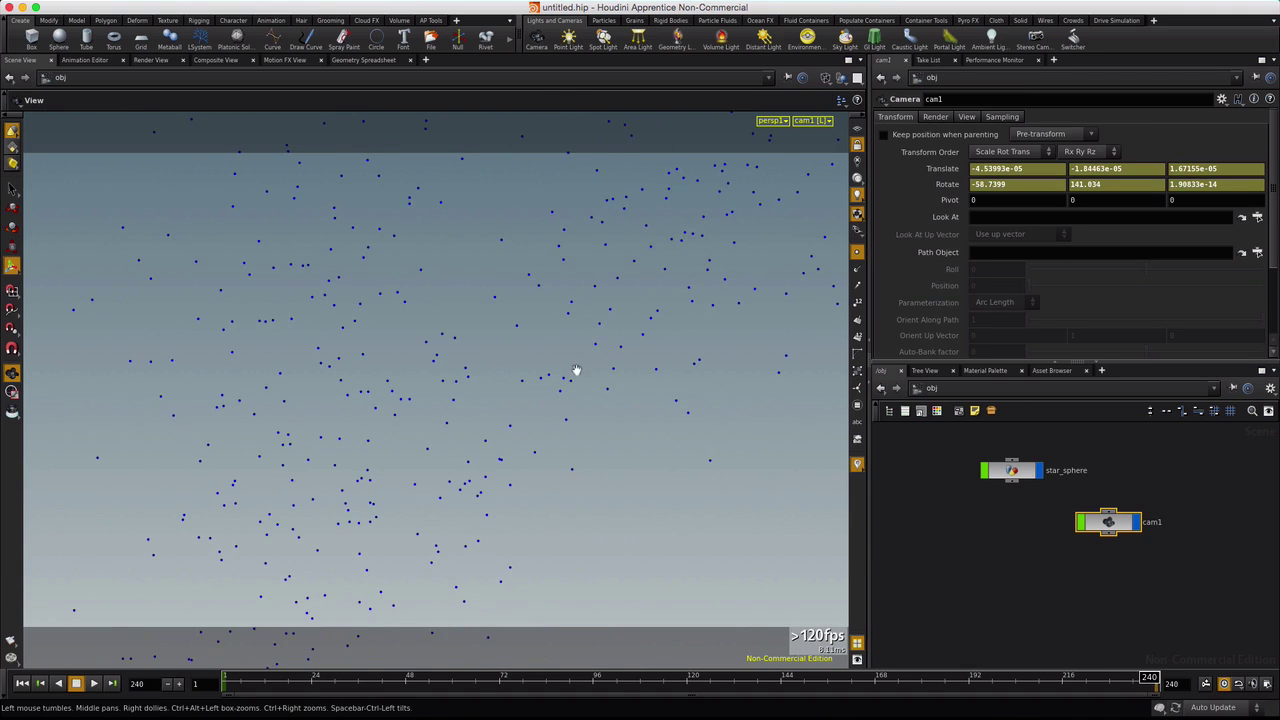
pyautogui.moveTo(674, 524); pyautogui.dragTo(574, 337, button='right')
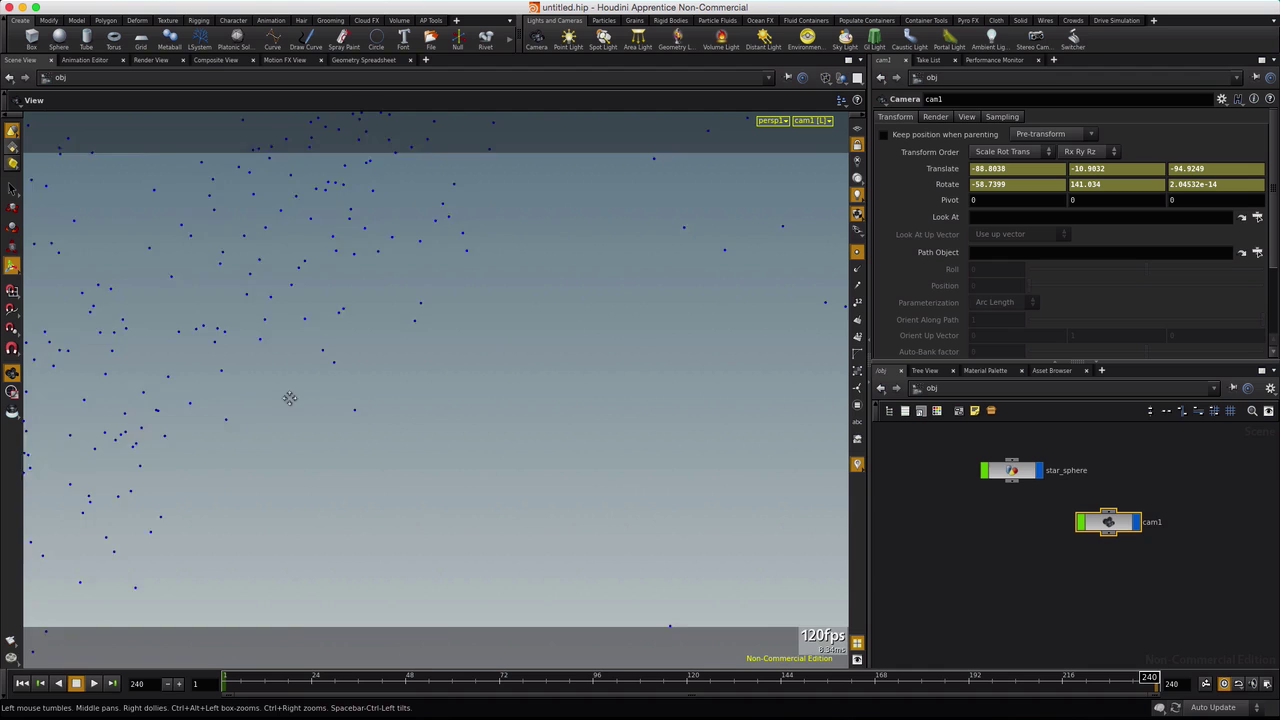
pyautogui.moveTo(519, 370); pyautogui.dragTo(36, 322, button='right')
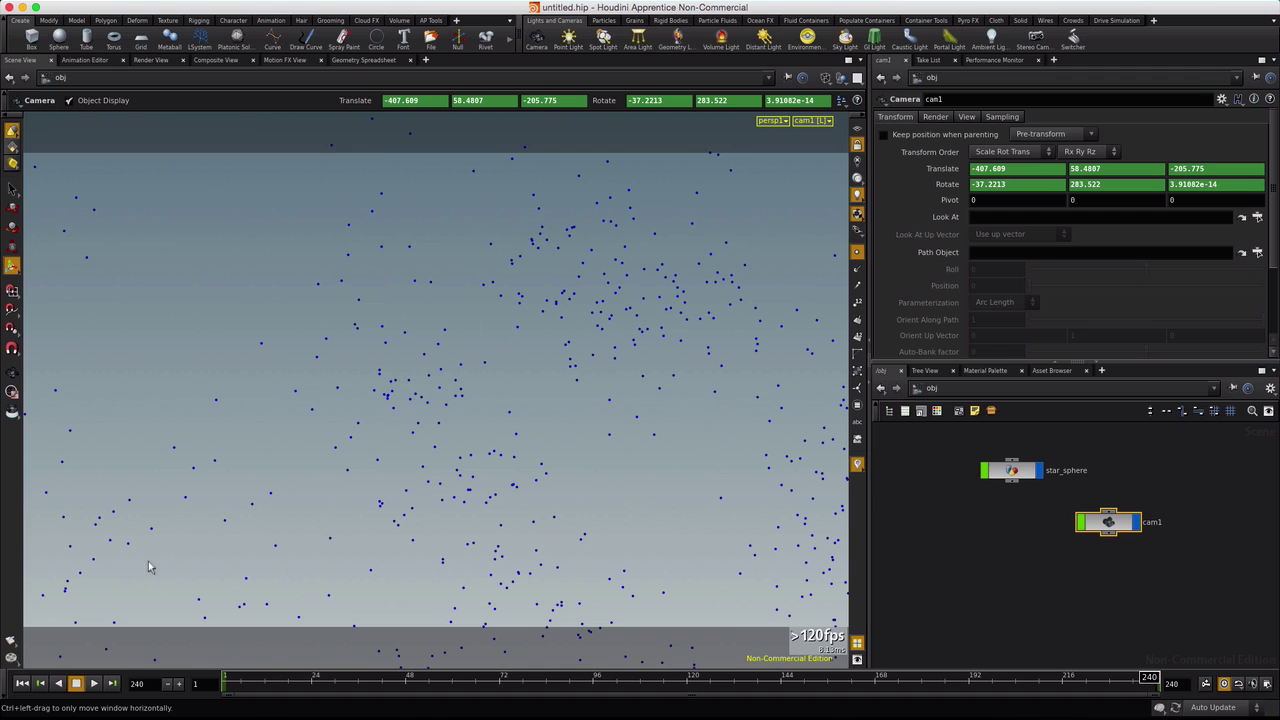
pyautogui.click(21, 683)
pyautogui.click(93, 683)
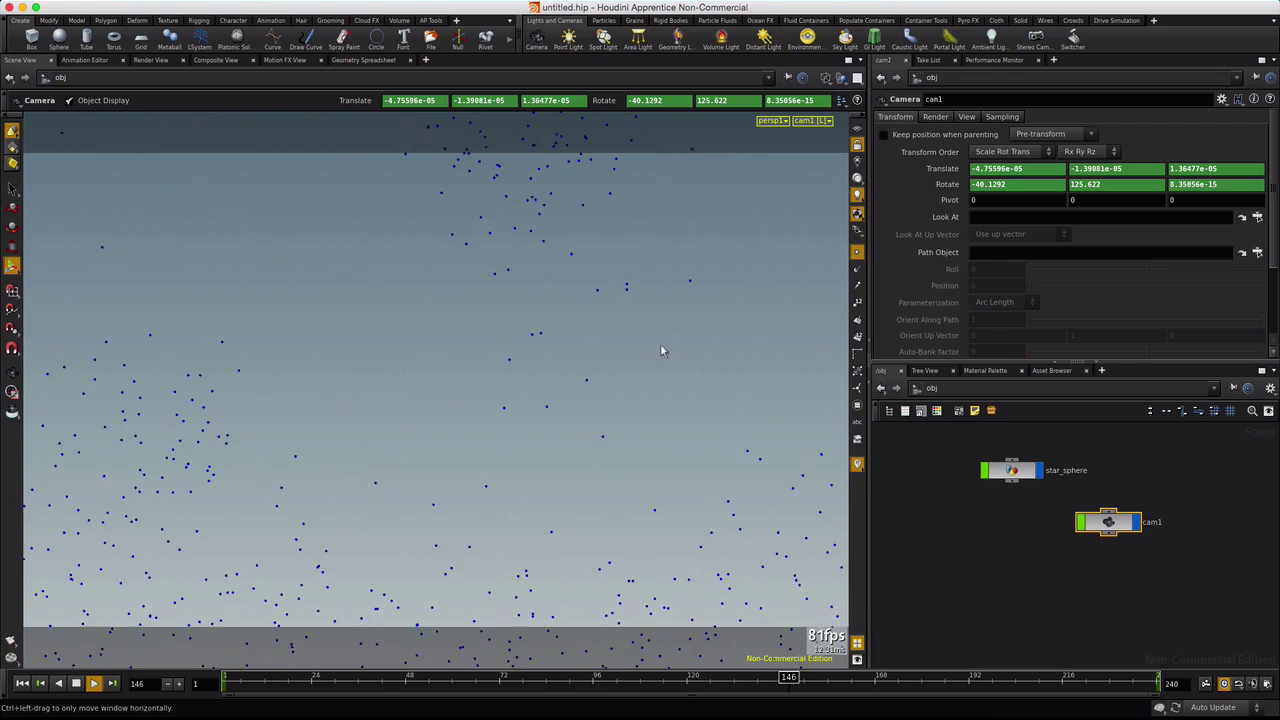
# Step: Tick Geometry Velocity Blur under star_sphere's Render > Sampling parameters
pyautogui.click(1020, 470)
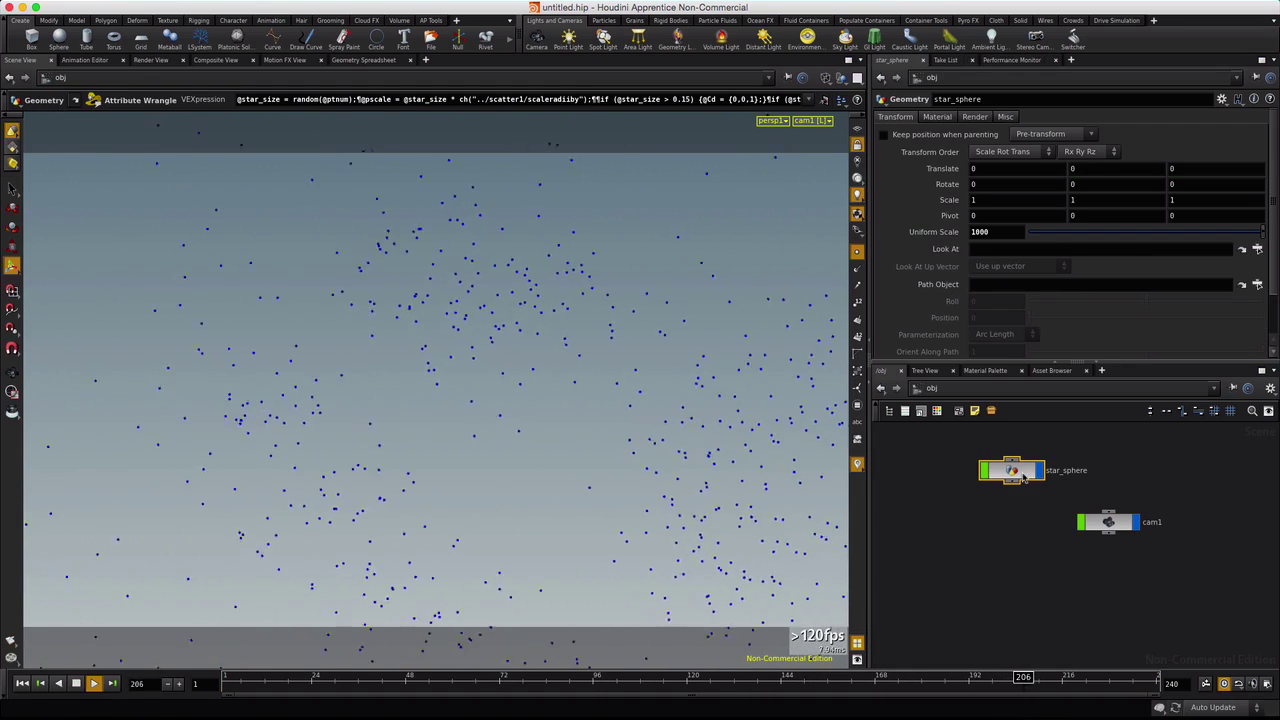
pyautogui.click(974, 117)
pyautogui.click(1014, 197)
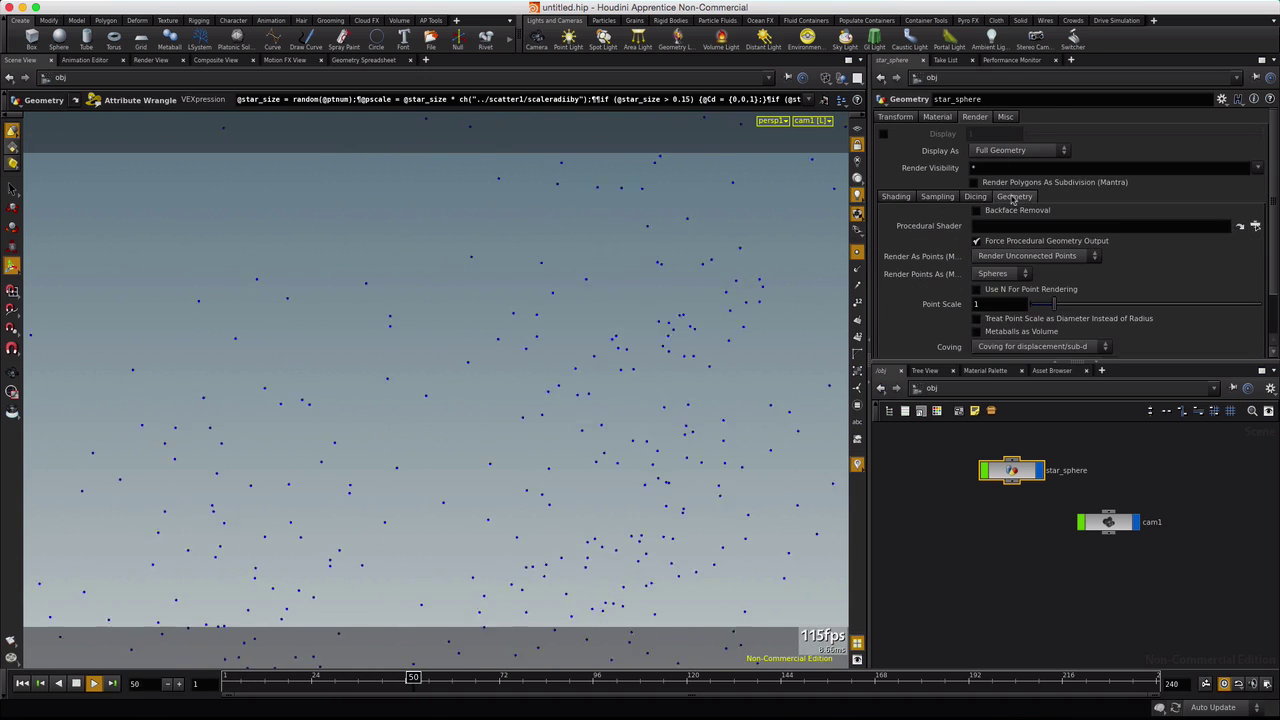
pyautogui.click(938, 197)
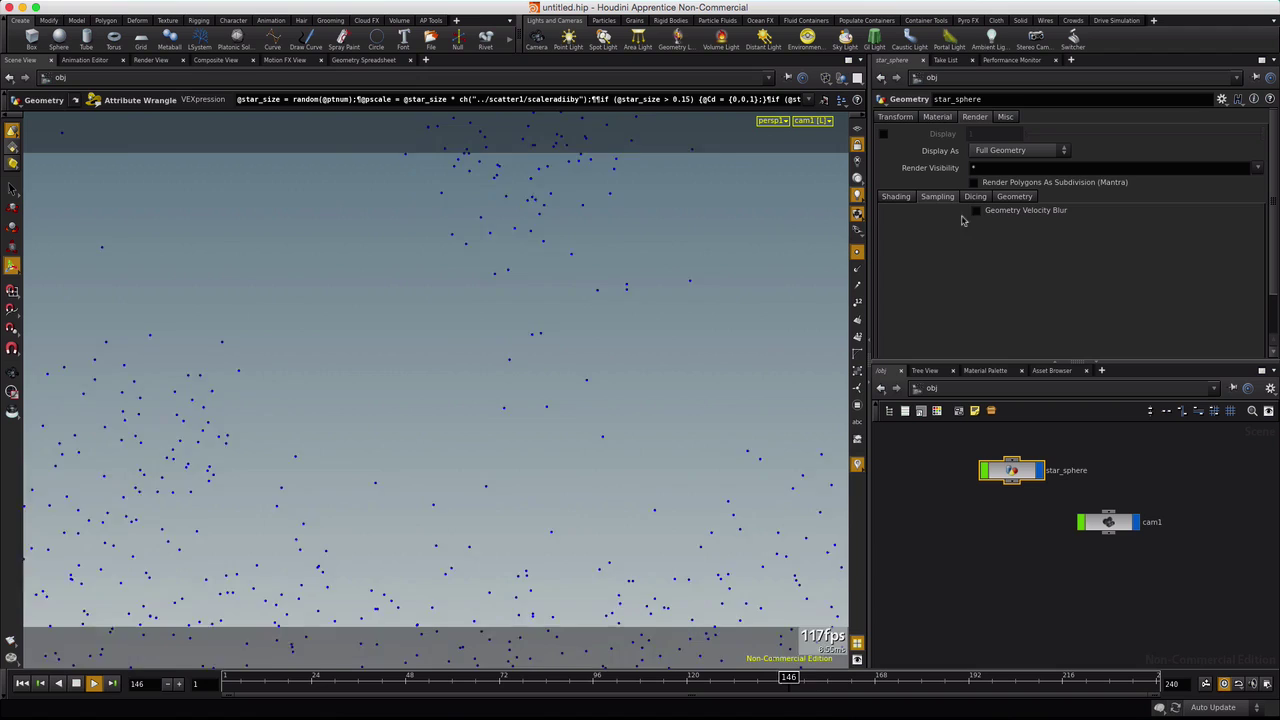
pyautogui.click(977, 212)
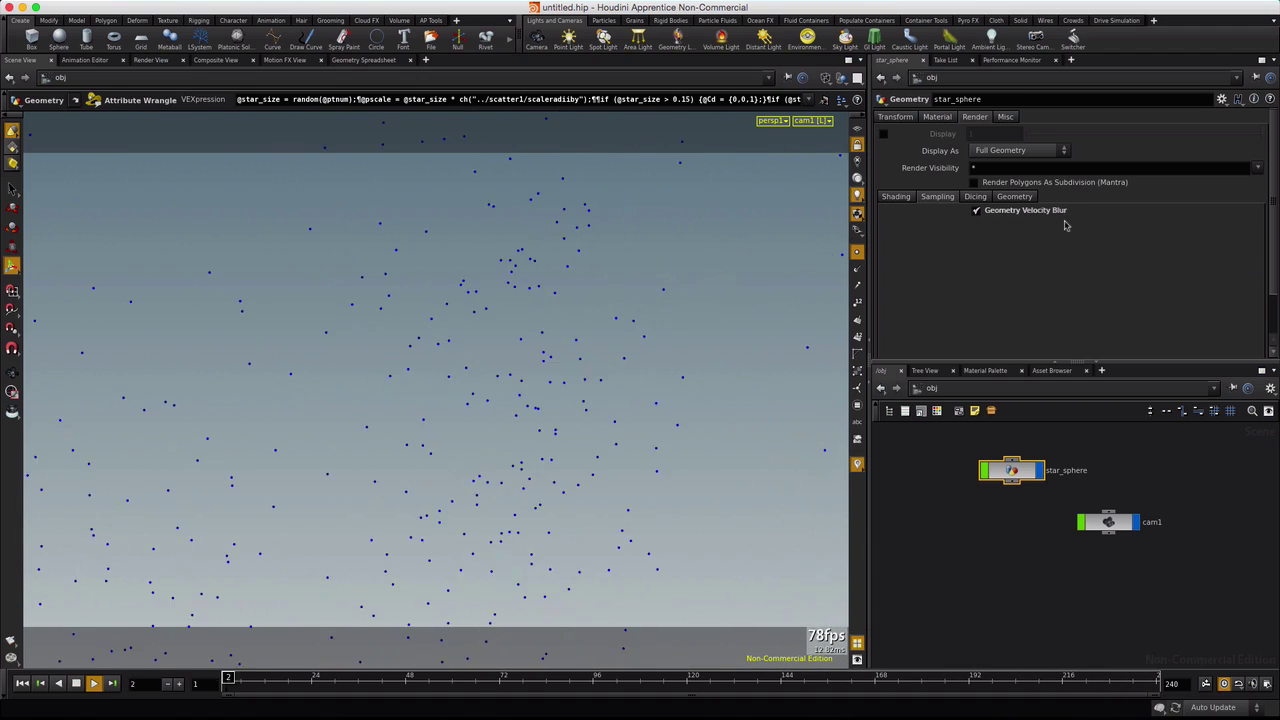
# Step: Render cam1 interactively, scrub the stars across frames back to 48, and enter star_sphere's network
pyautogui.click(151, 60)
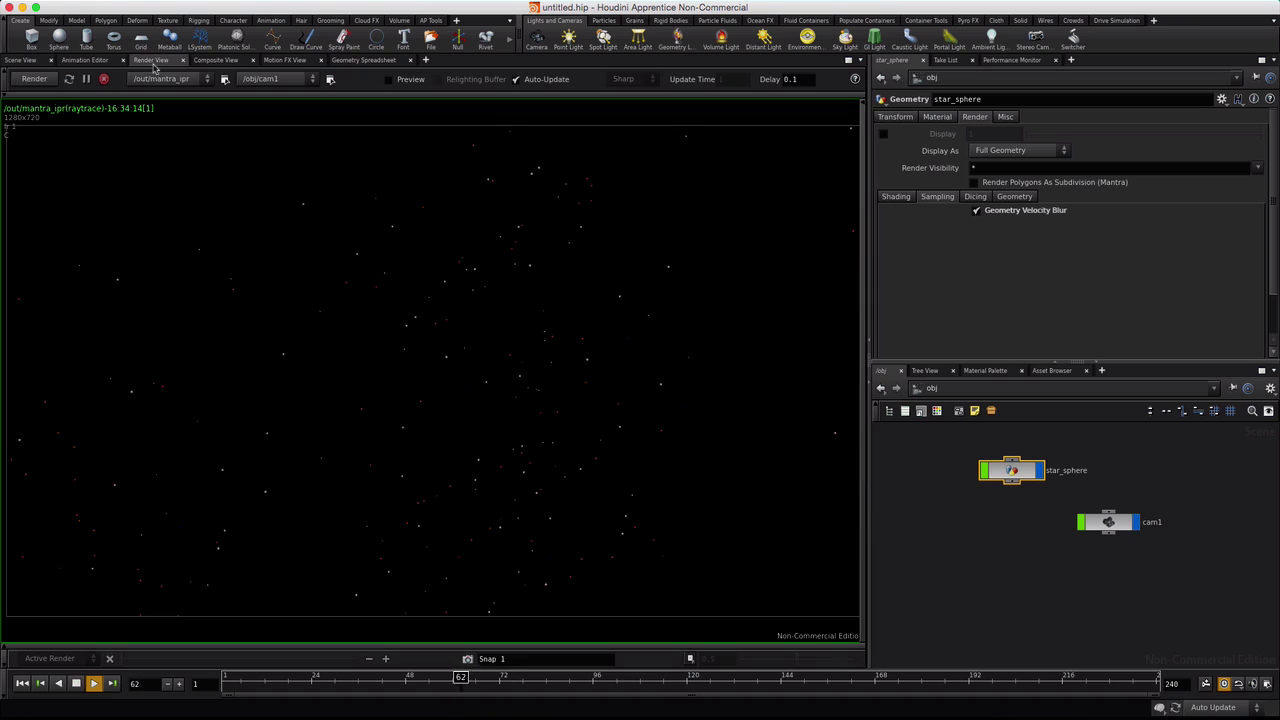
pyautogui.click(34, 79)
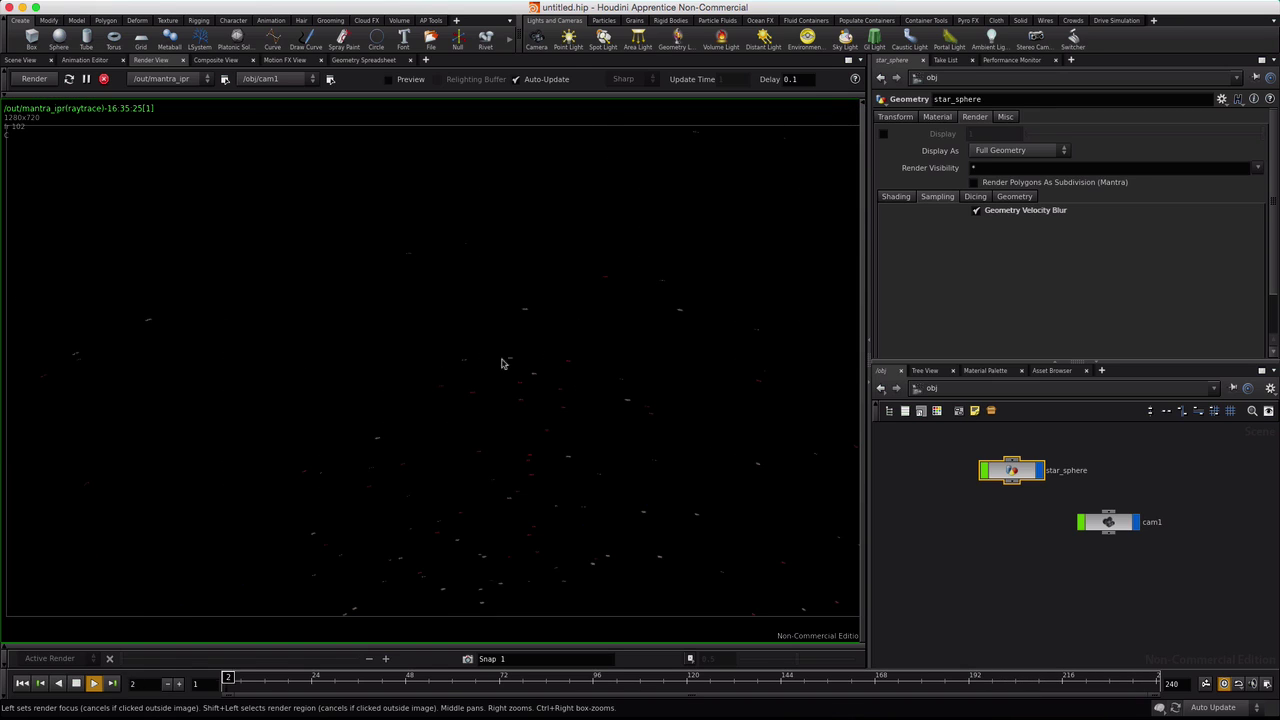
pyautogui.click(76, 683)
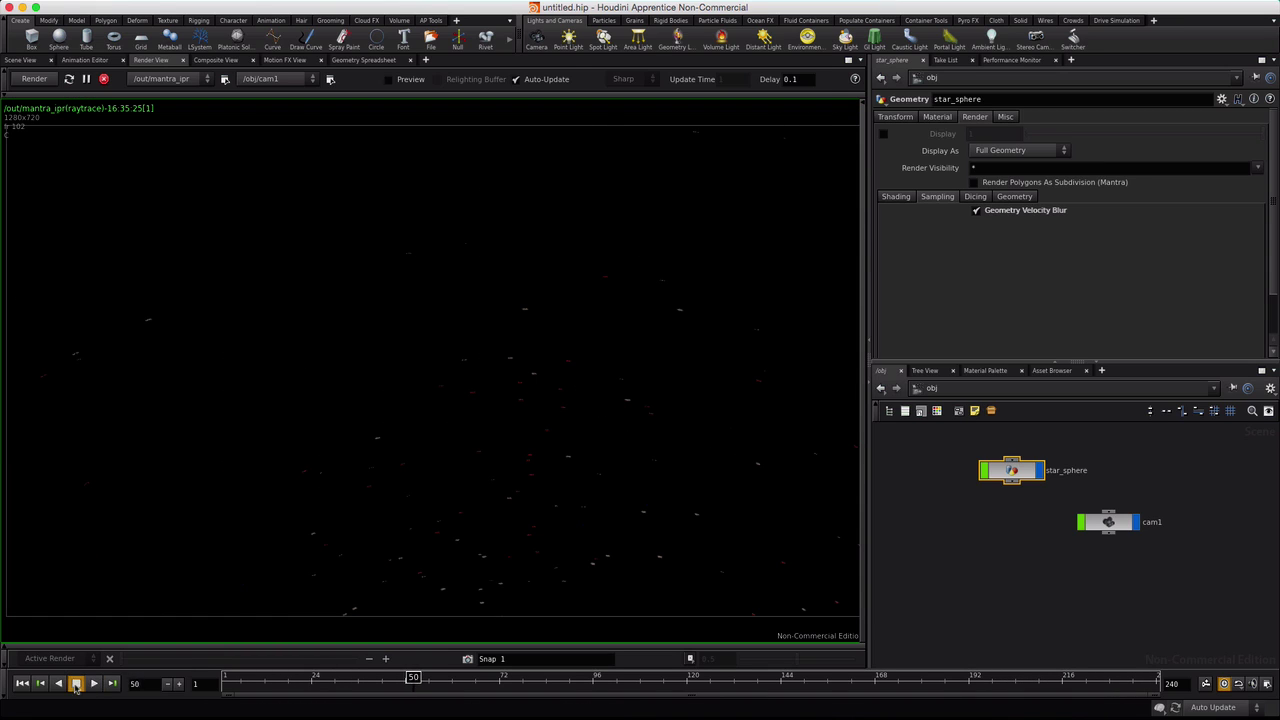
pyautogui.click(404, 680)
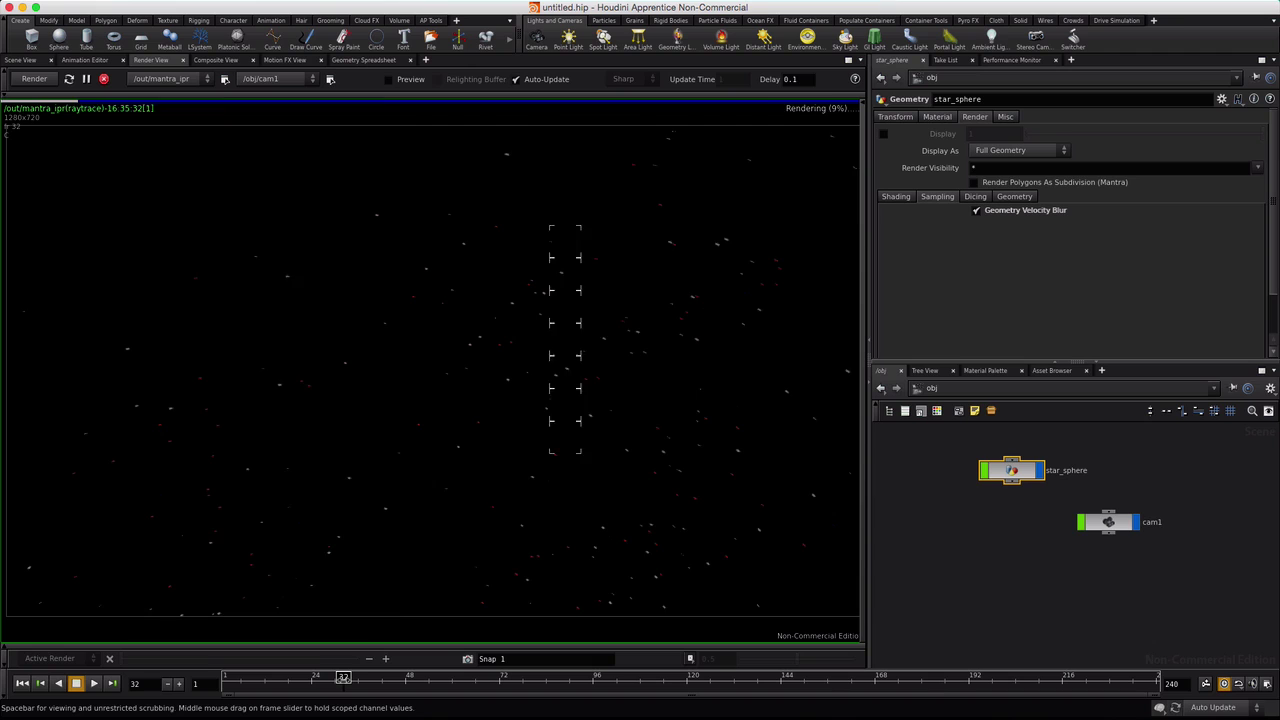
pyautogui.moveTo(343, 677); pyautogui.dragTo(761, 680)
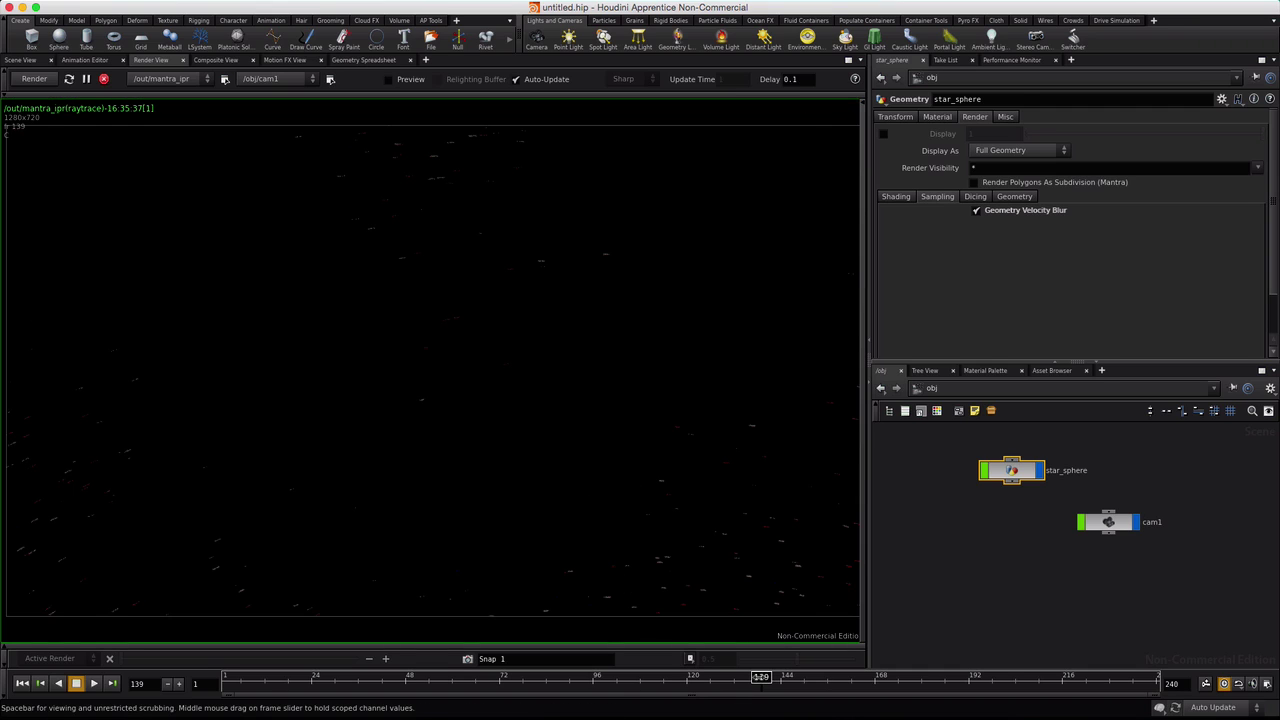
pyautogui.moveTo(760, 679); pyautogui.dragTo(407, 680)
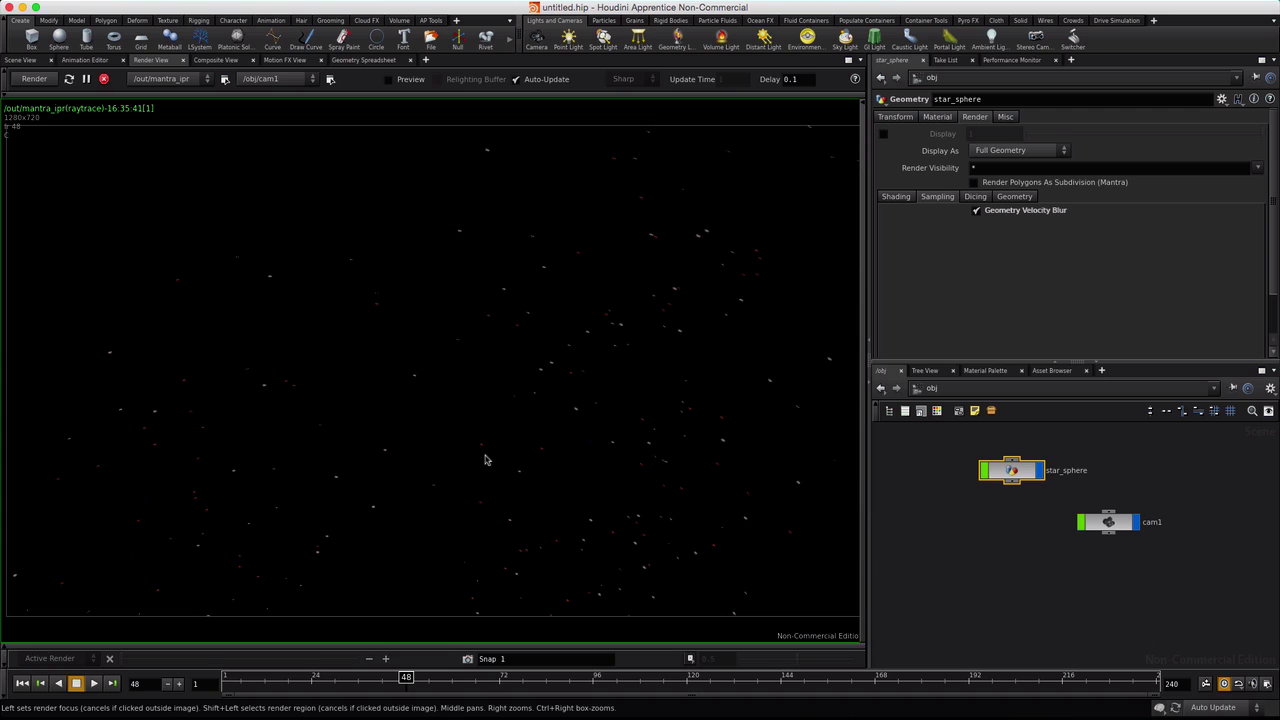
pyautogui.doubleClick(1004, 476)
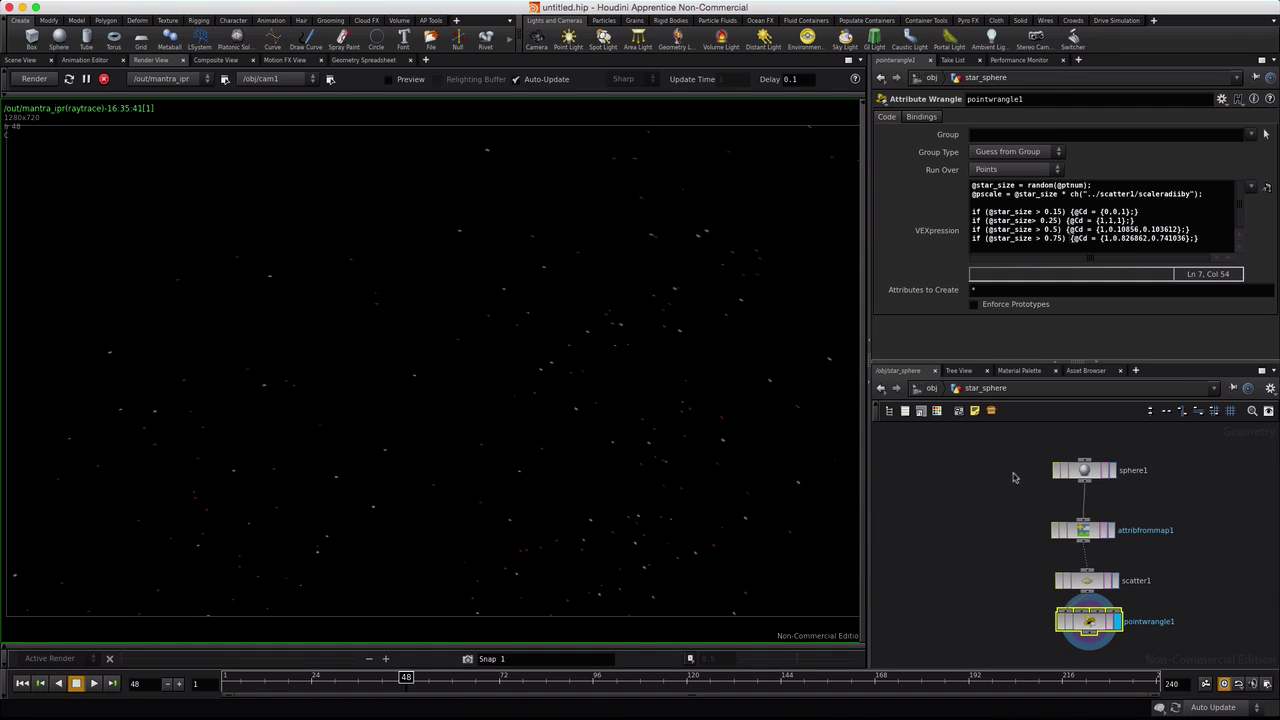
# Step: Split the render area left/right and make the new pane a Geometry Spreadsheet
pyautogui.click(859, 61)
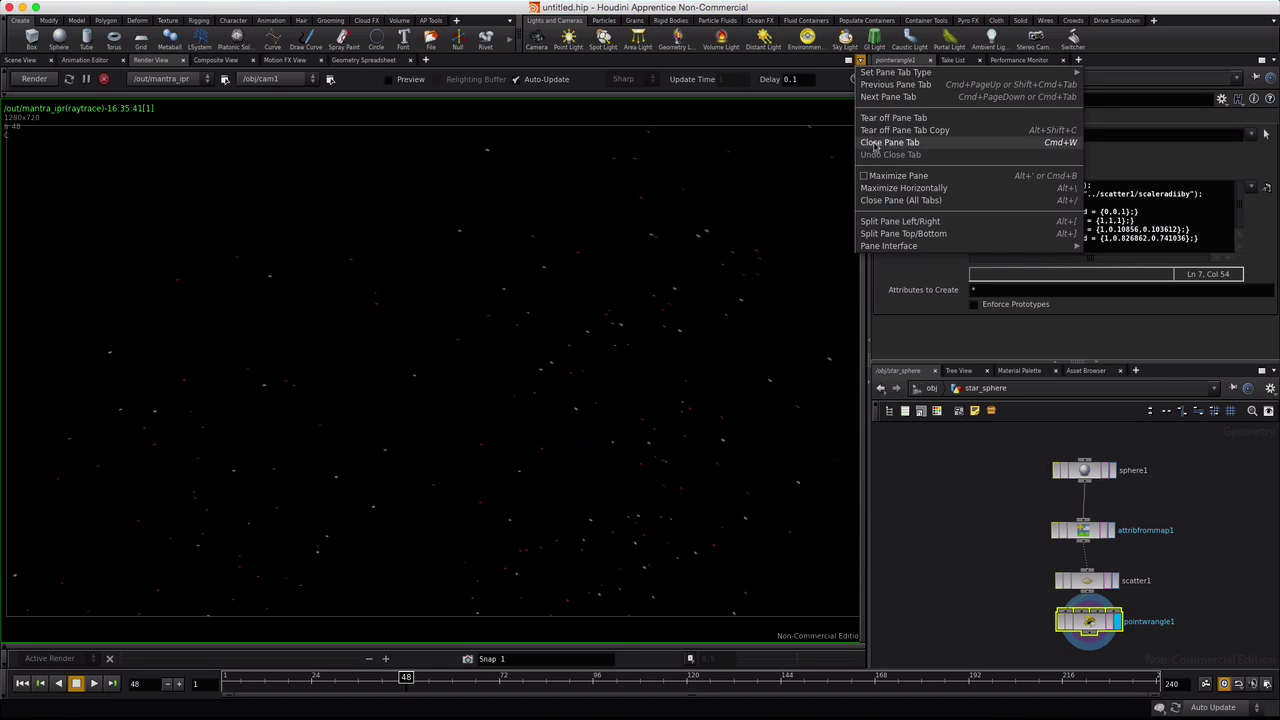
pyautogui.click(912, 222)
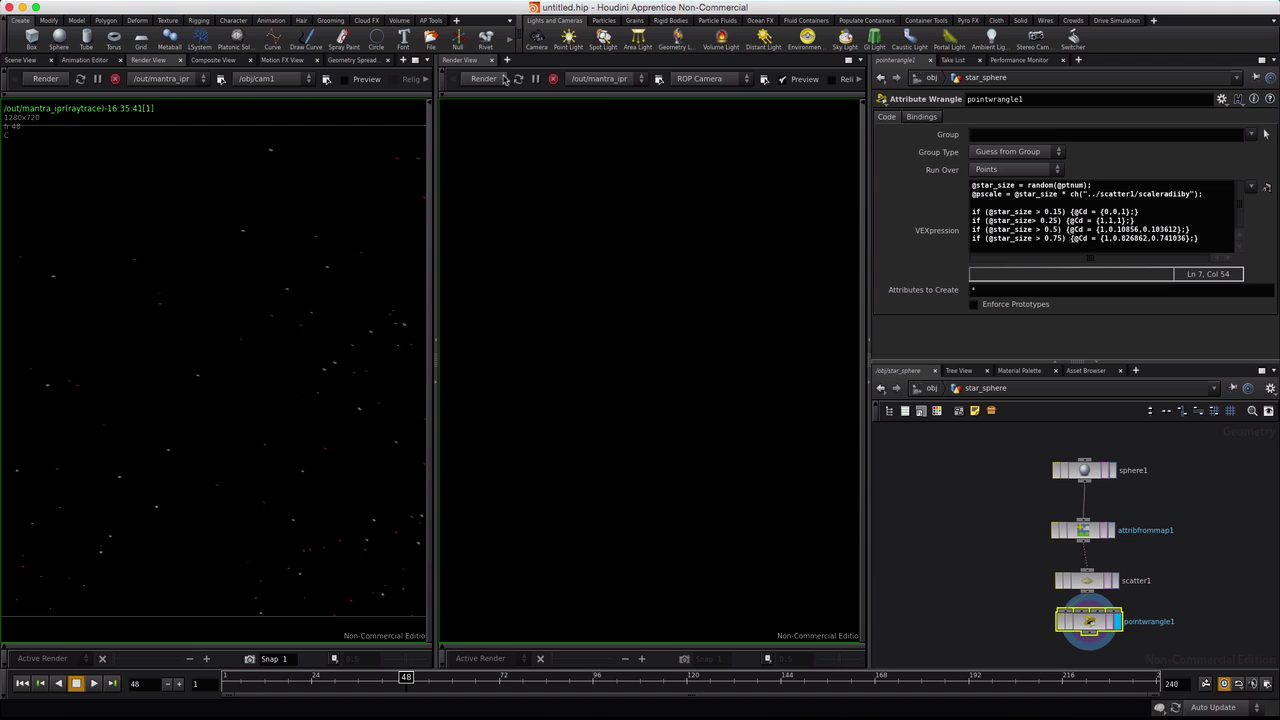
pyautogui.click(460, 62)
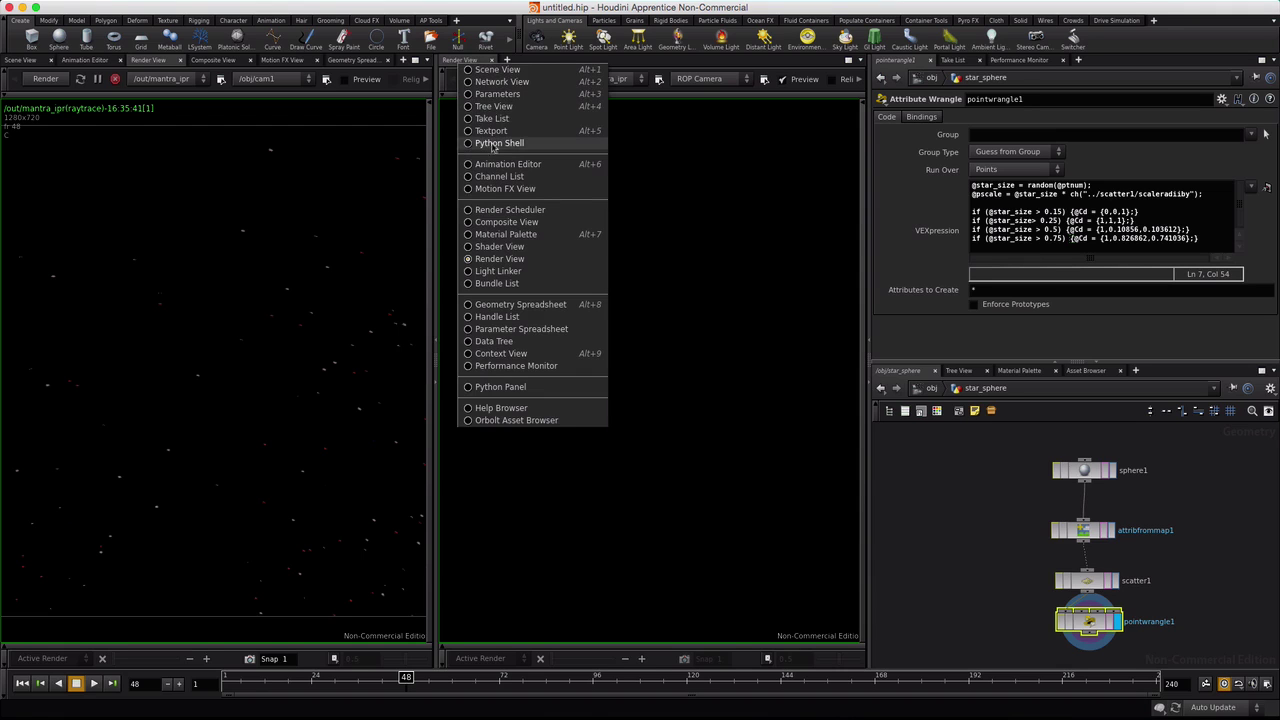
pyautogui.click(474, 305)
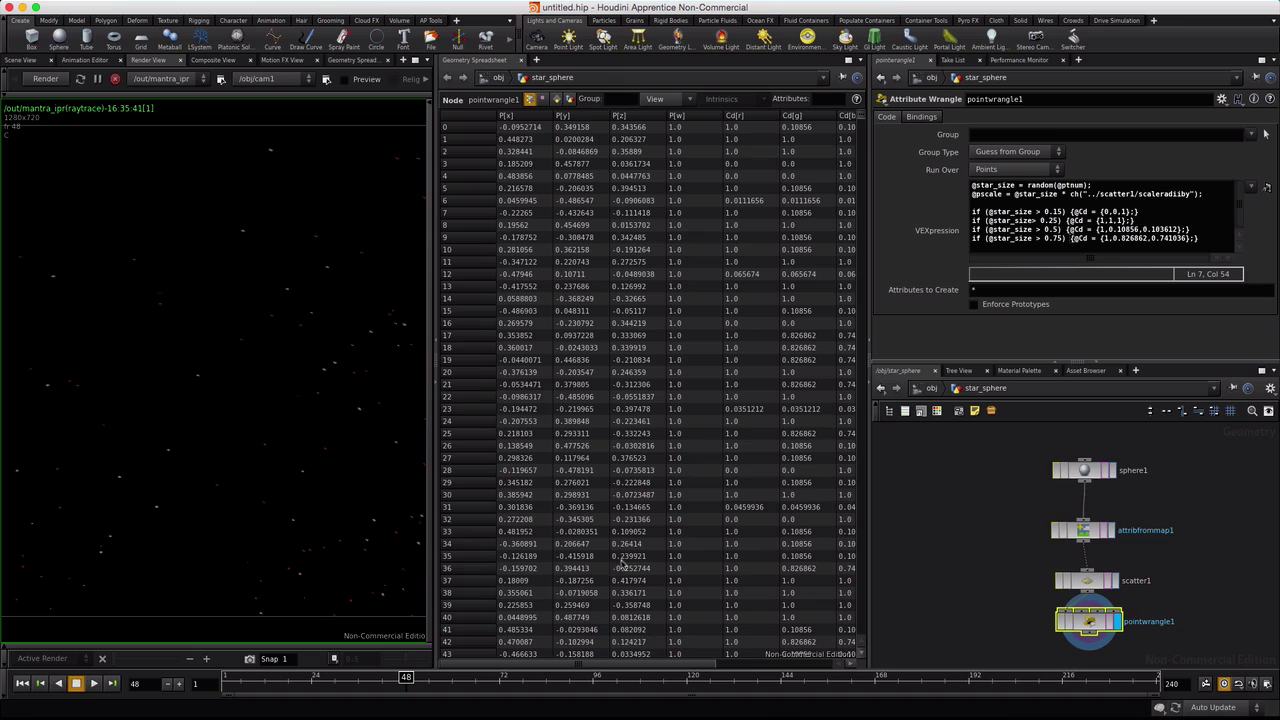
# Step: Scroll the spreadsheet to the pscale and star_size columns and highlight the first VEX line
pyautogui.moveTo(668, 665); pyautogui.dragTo(788, 666)
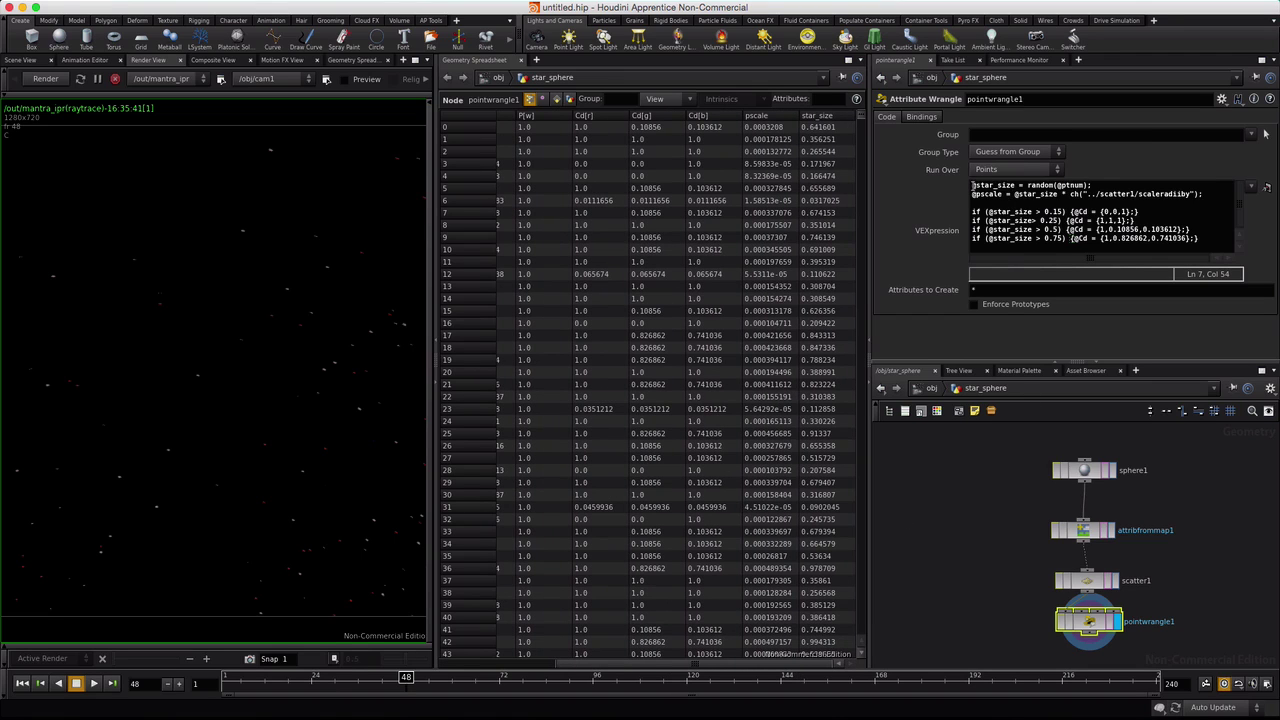
pyautogui.moveTo(972, 186); pyautogui.dragTo(1013, 186)
pyautogui.moveTo(1093, 186); pyautogui.dragTo(958, 187)
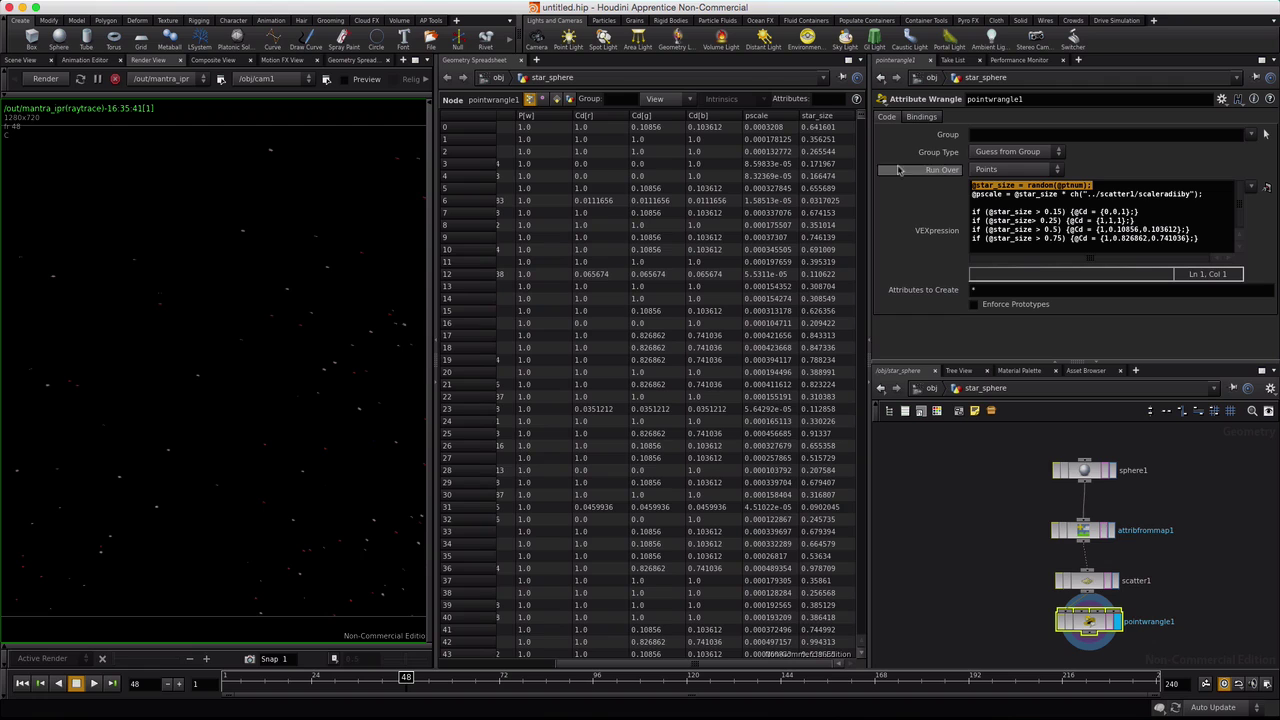
pyautogui.moveTo(864, 124); pyautogui.dragTo(864, 172)
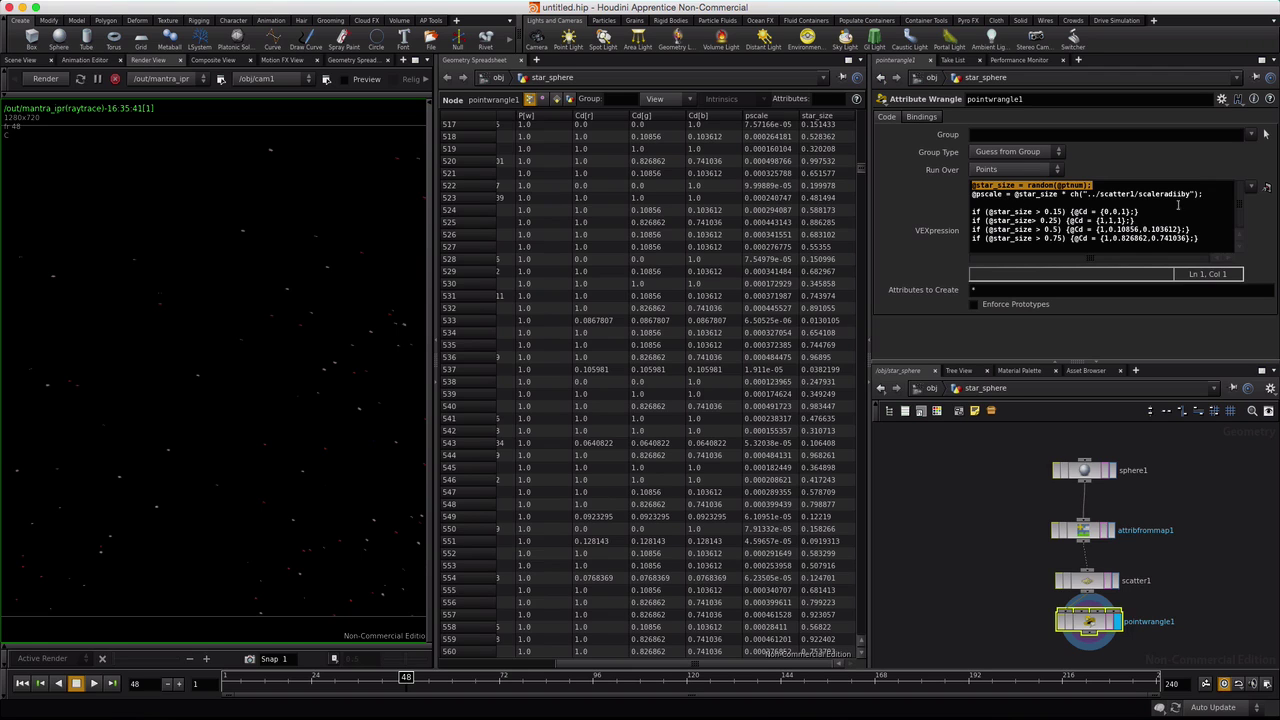
# Step: Inspect scatter1's settings such as Scale Radii By 0.0005, then reselect pointwrangle1
pyautogui.click(1086, 580)
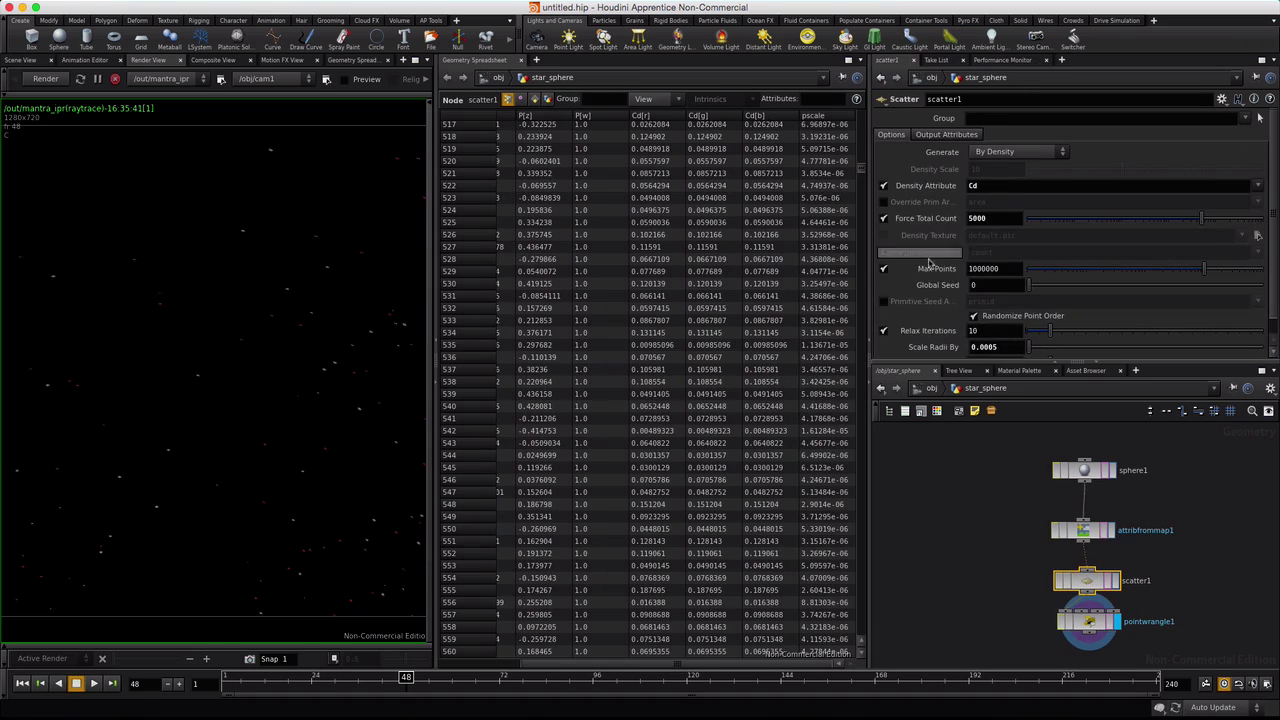
pyautogui.scroll(-1, 930, 311)
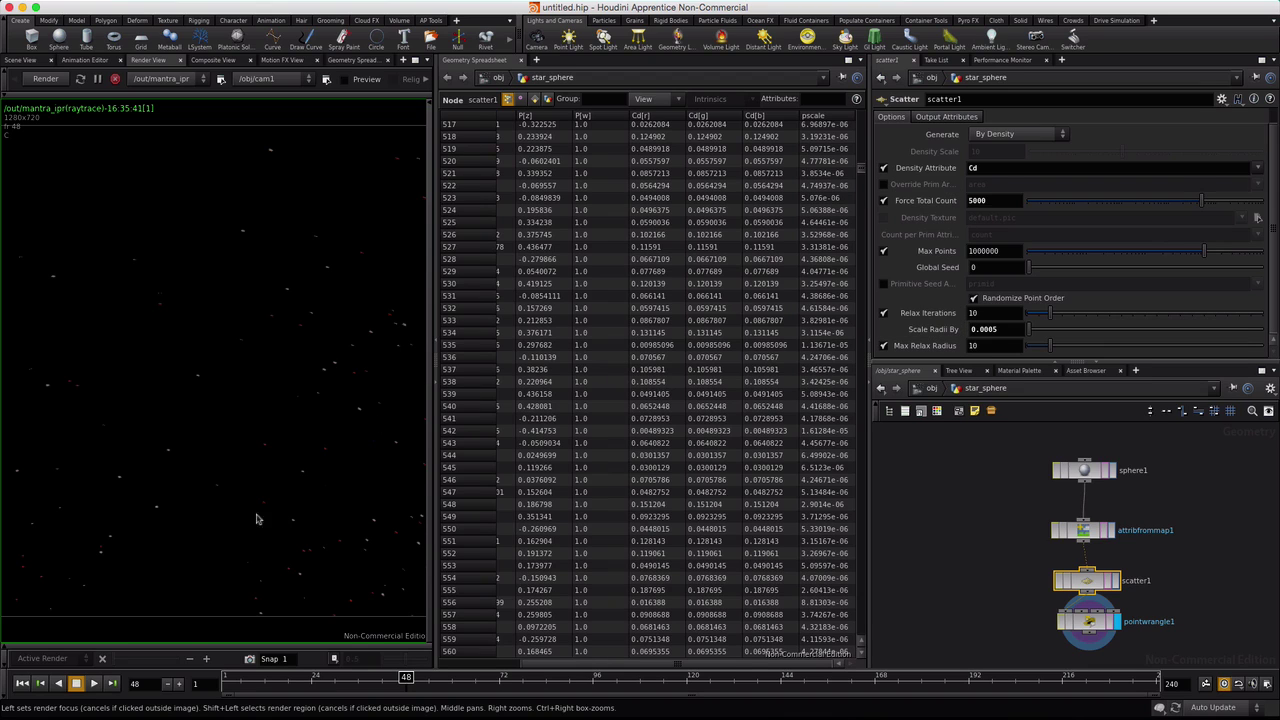
pyautogui.click(1090, 618)
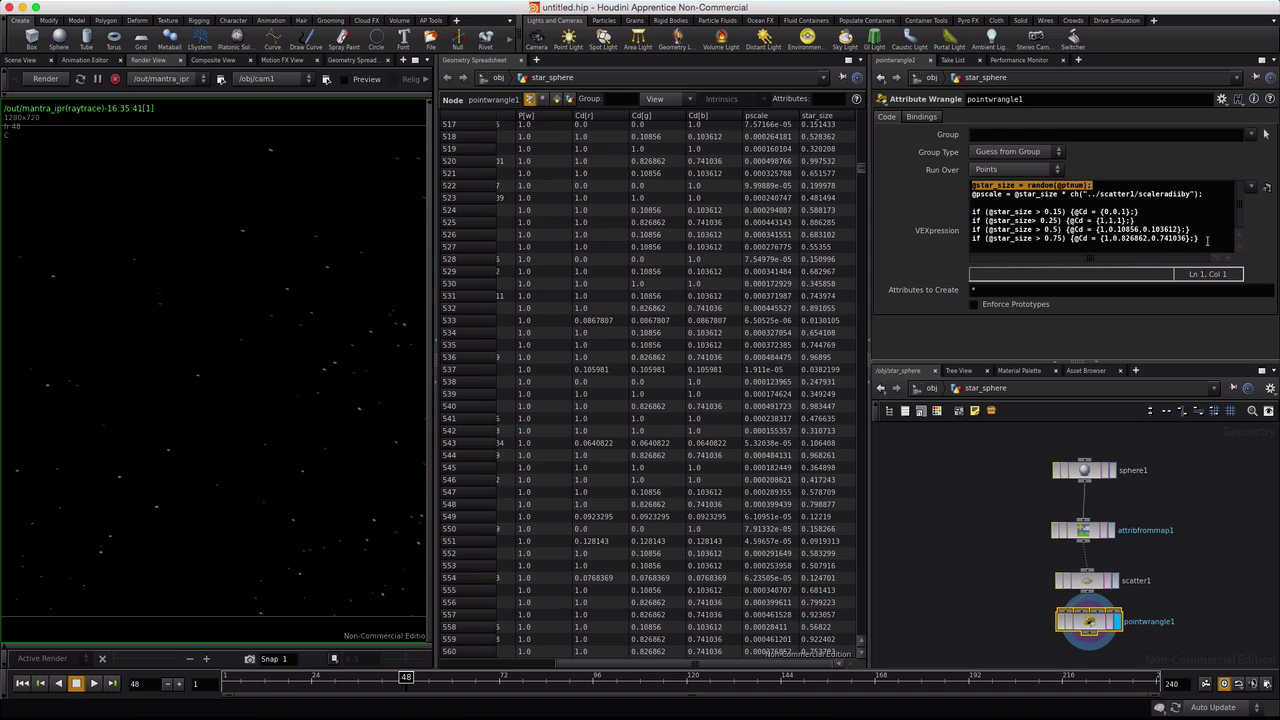
pyautogui.moveTo(1207, 240); pyautogui.dragTo(972, 211)
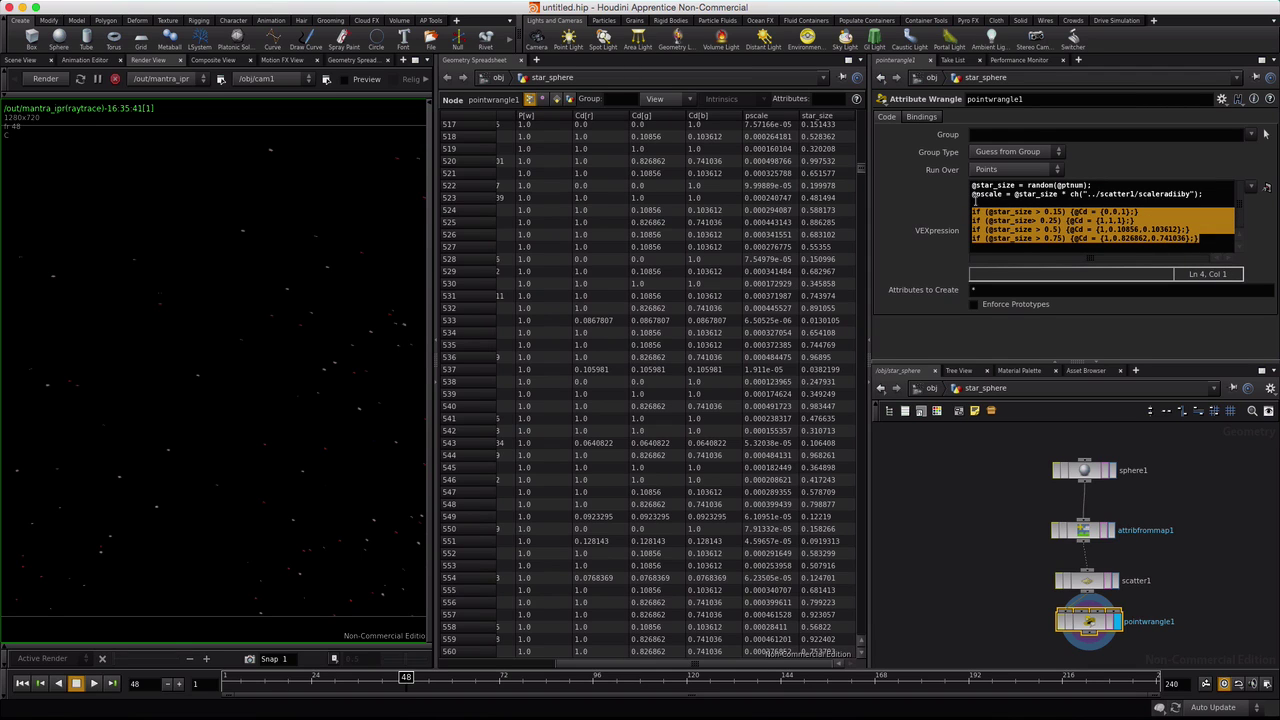
pyautogui.click(975, 201)
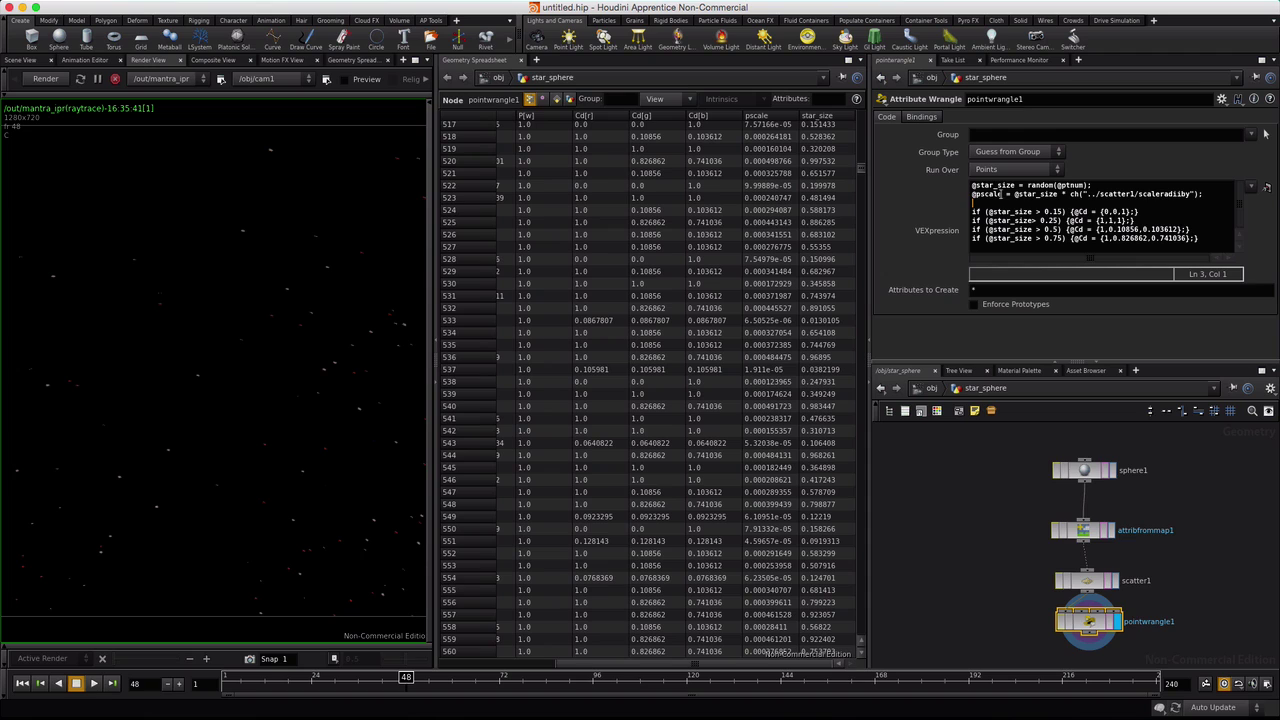
pyautogui.moveTo(1004, 194); pyautogui.dragTo(966, 193)
pyautogui.moveTo(1073, 212); pyautogui.dragTo(1132, 212)
pyautogui.click(1093, 211)
pyautogui.moveTo(1099, 211); pyautogui.dragTo(1124, 211)
pyautogui.press('Left')
pyautogui.moveTo(1100, 211); pyautogui.dragTo(1130, 211)
pyautogui.click(1099, 211)
pyautogui.press('Tab')
pyautogui.press('Return')
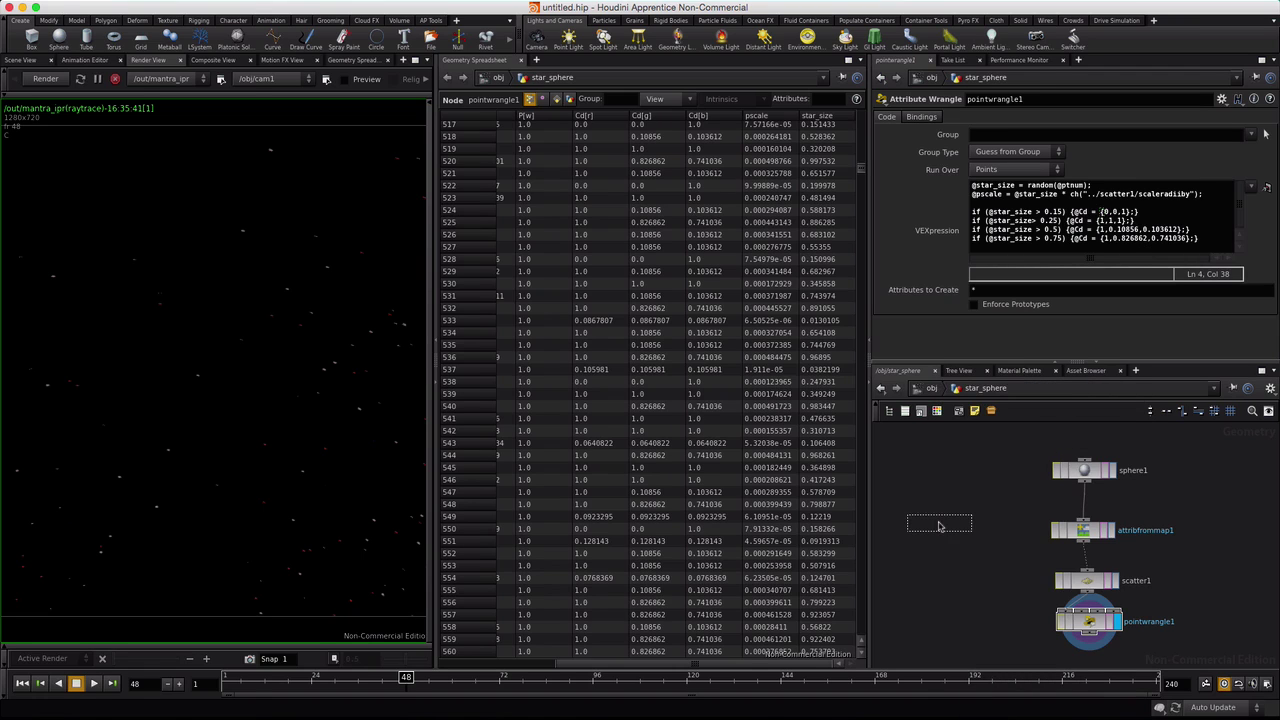
# Step: Place color1, set it to magenta, and copy its green value 0.0207117
pyautogui.click(939, 526)
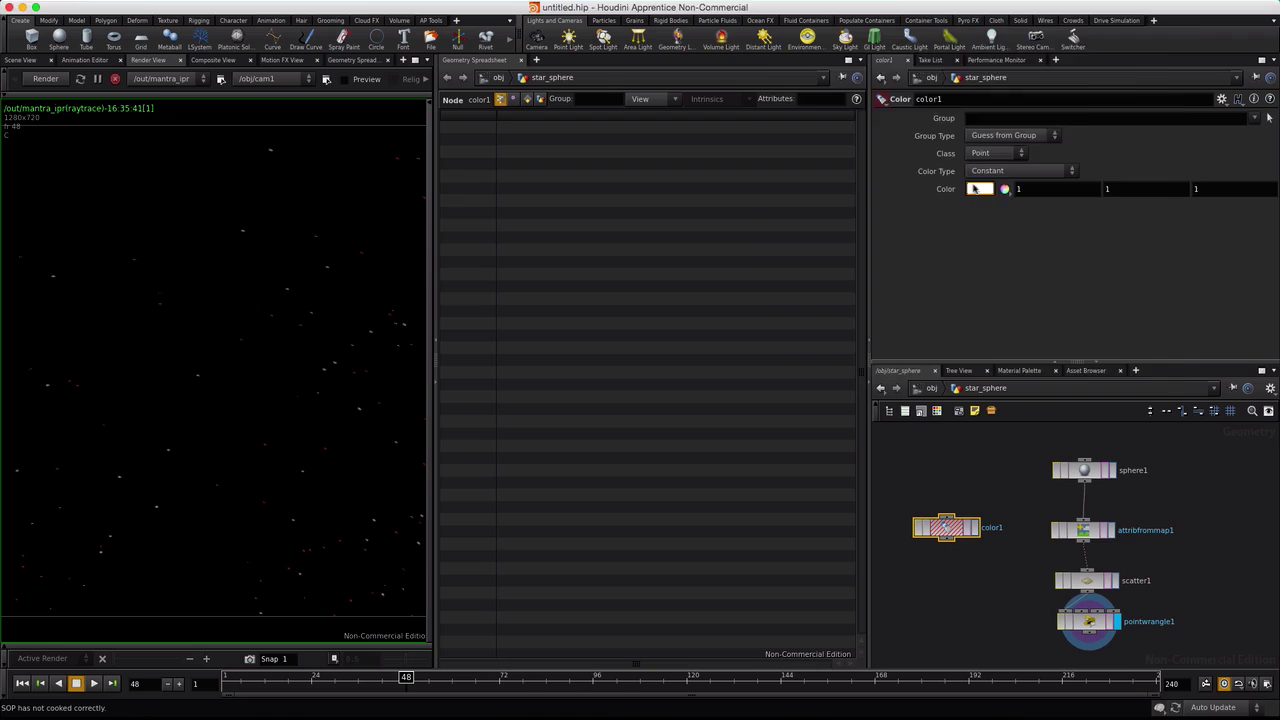
pyautogui.click(975, 188)
pyautogui.click(884, 197)
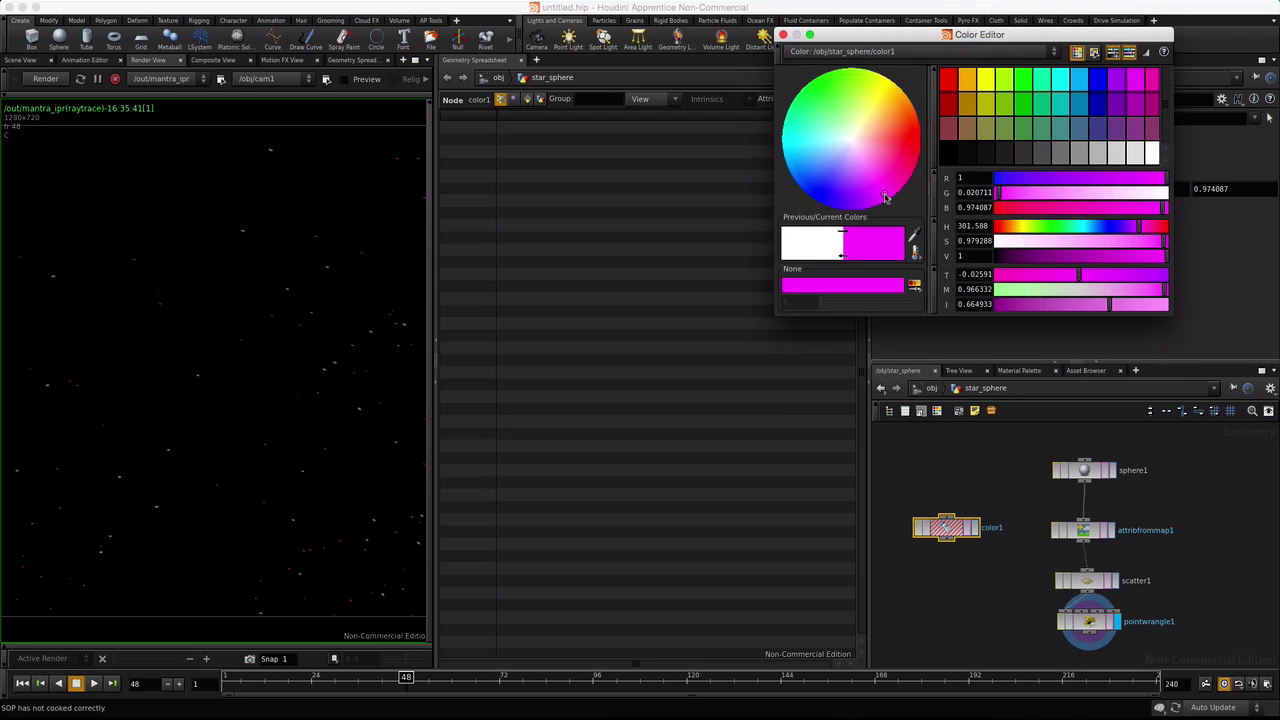
pyautogui.click(783, 34)
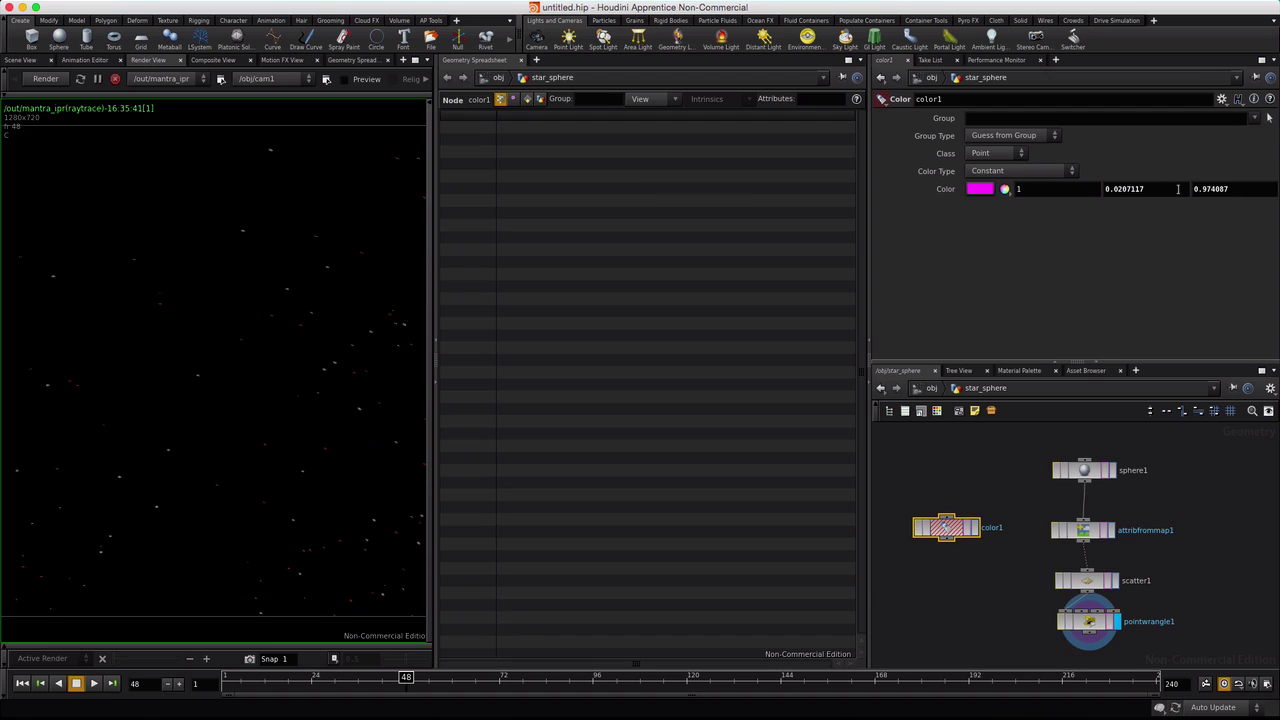
pyautogui.moveTo(1152, 188); pyautogui.dragTo(1090, 185)
pyautogui.press('super+c')
pyautogui.click(1090, 622)
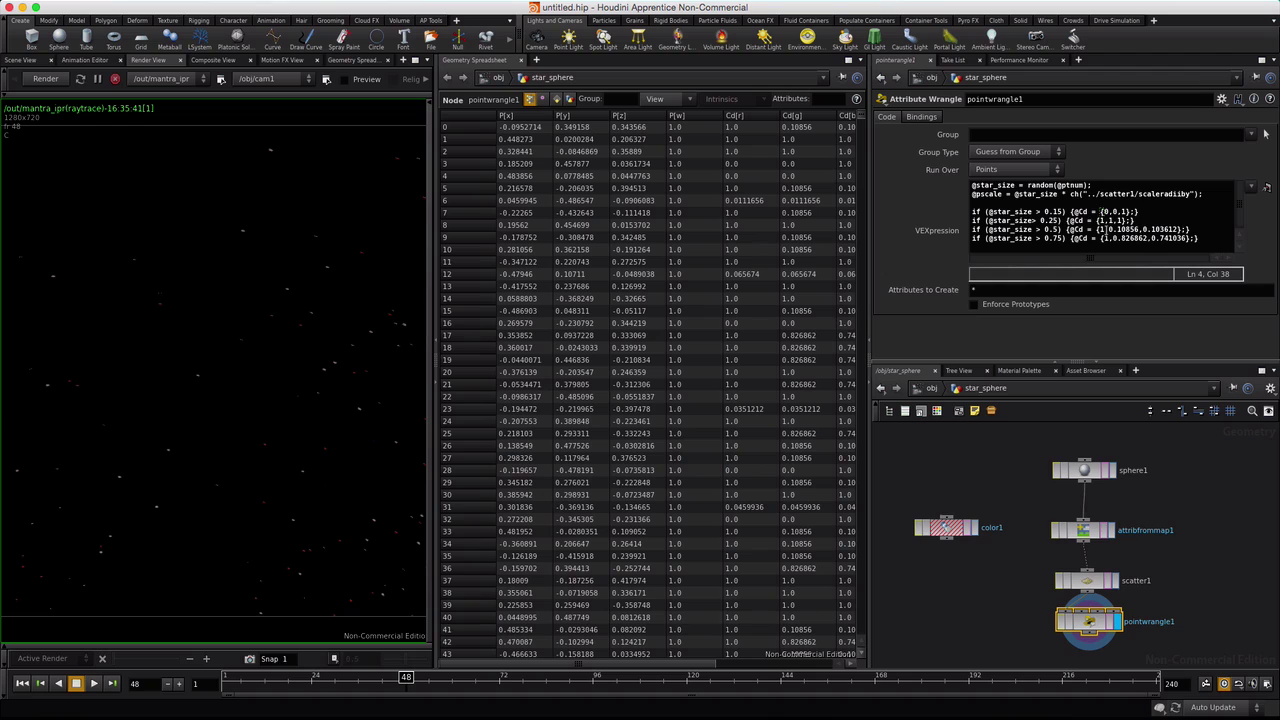
# Step: Change line 6's colour to magenta {1.0, 0.0207117, 0.97} and re-render the star field
pyautogui.moveTo(1108, 229); pyautogui.dragTo(1140, 229)
pyautogui.press('super+v')
pyautogui.click(1161, 229)
pyautogui.doubleClick(1162, 229)
pyautogui.write('97')
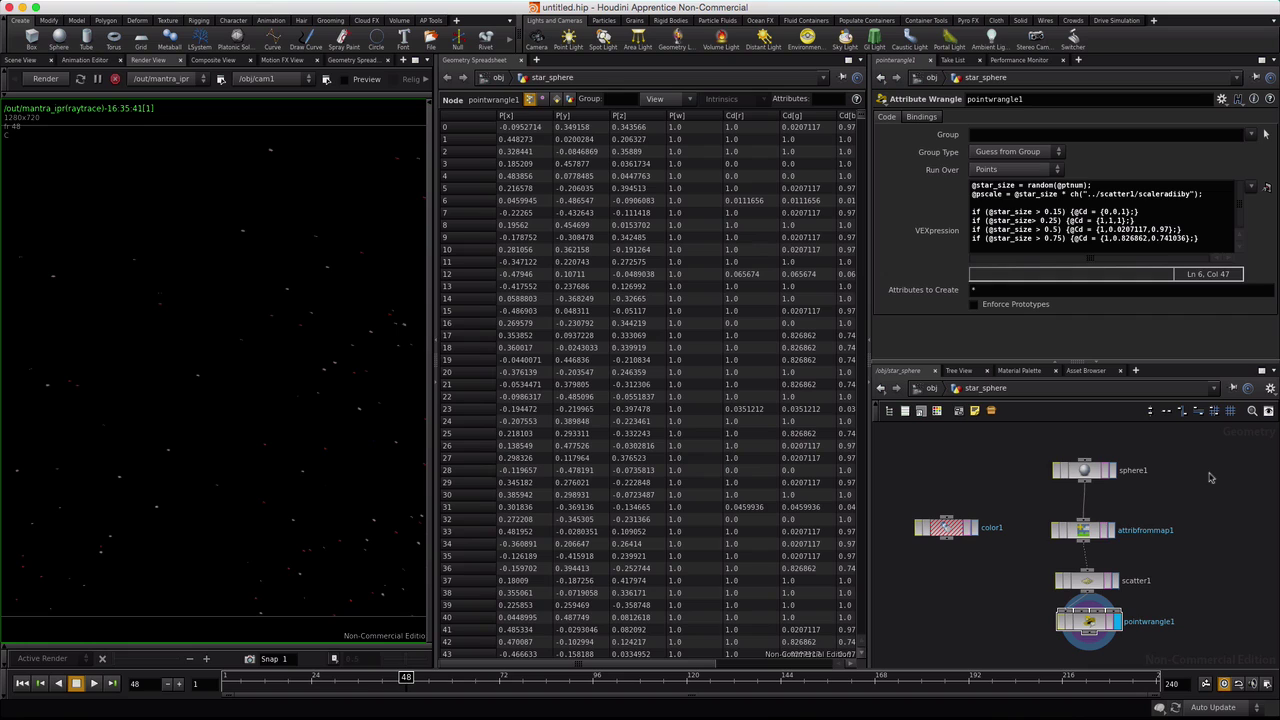
pyautogui.click(42, 80)
pyautogui.rightClick(499, 66)
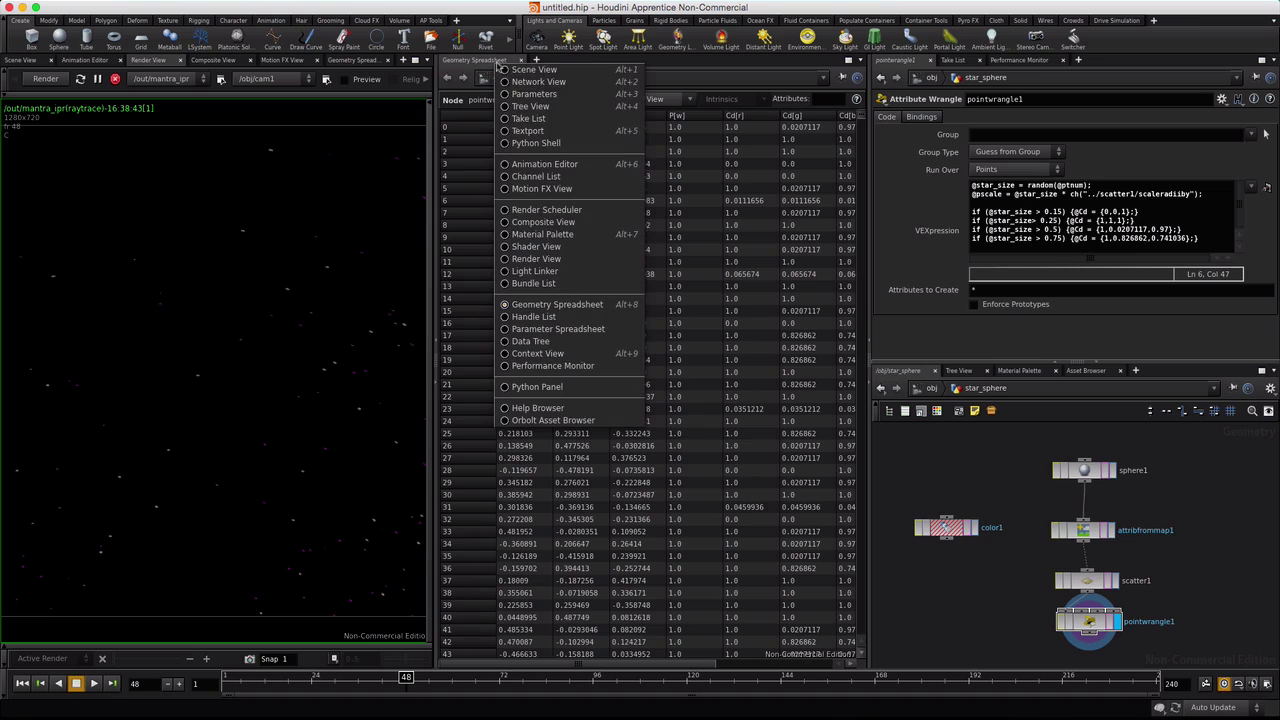
# Step: Switch the spreadsheet pane to Composite View and open the star_noise network
pyautogui.click(522, 222)
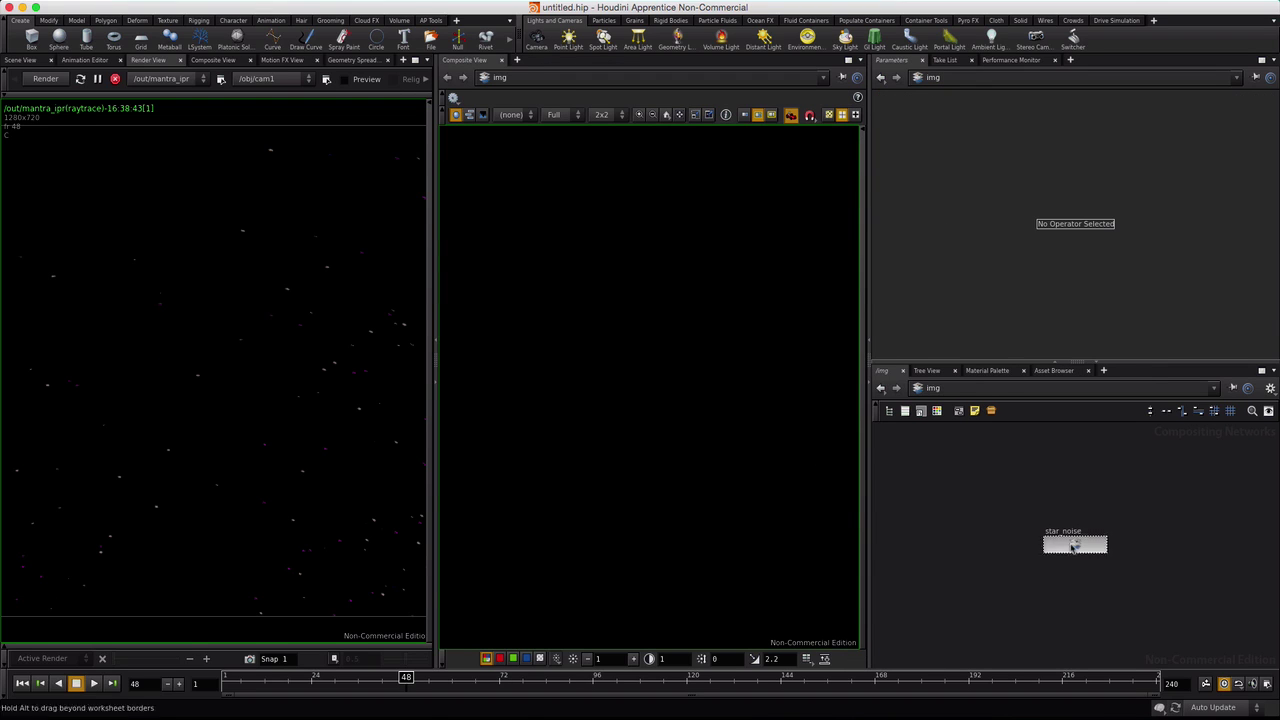
pyautogui.doubleClick(1070, 544)
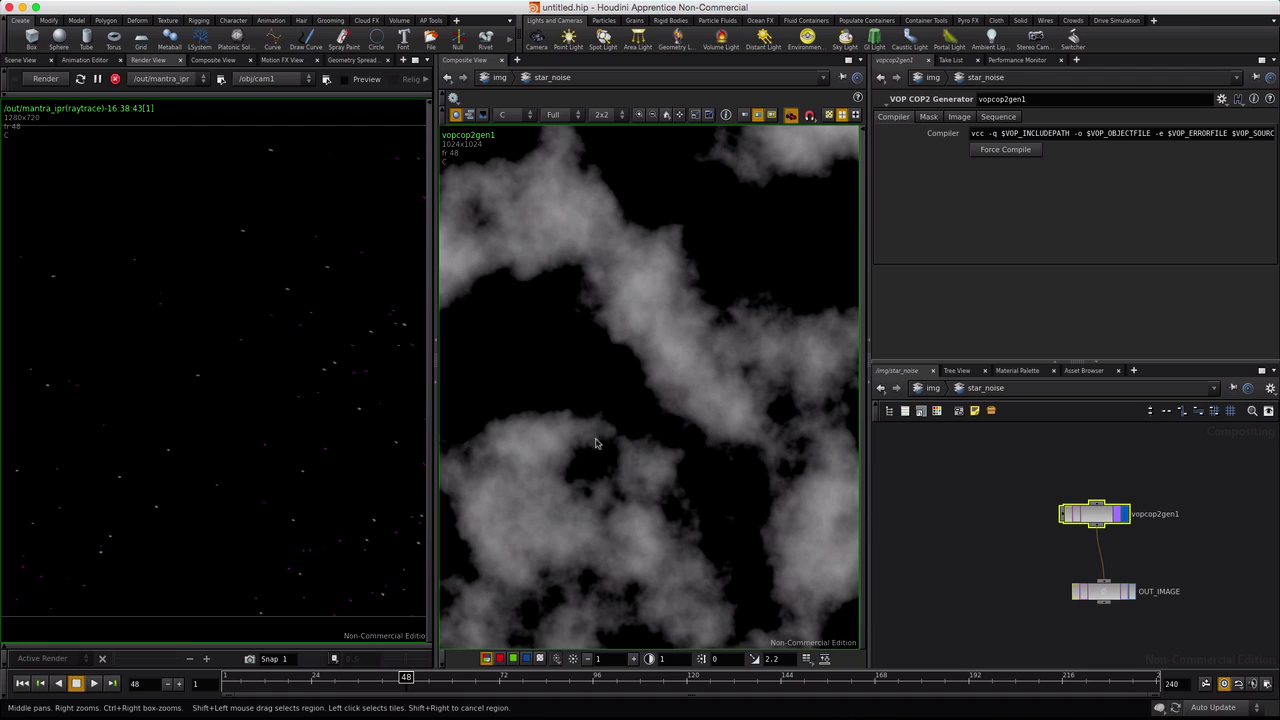